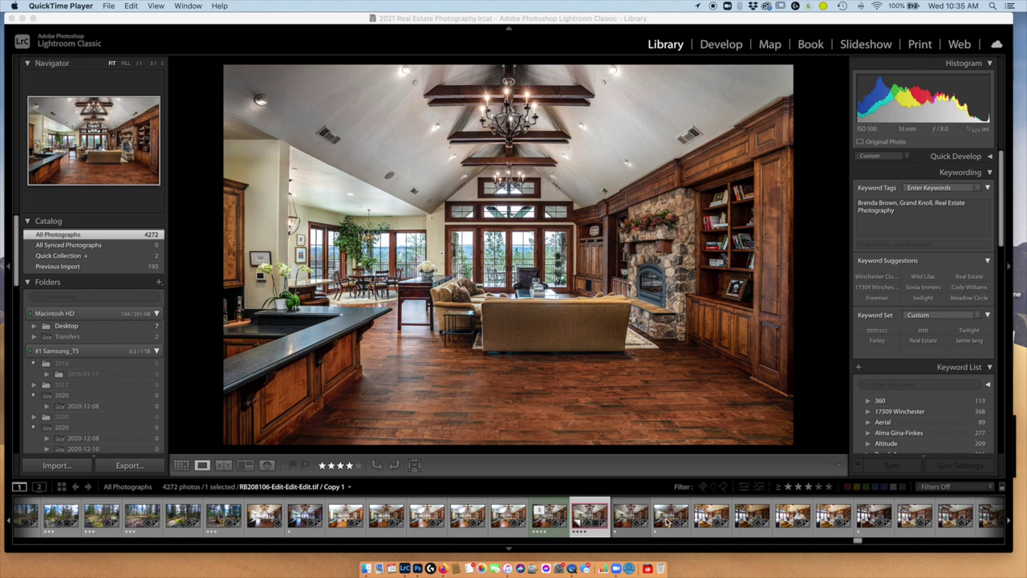
# Step: Compare the living-room versions and inspect the ceiling beams and chandelier of RB208112.ARW at full magnification
pyautogui.click(667, 523)
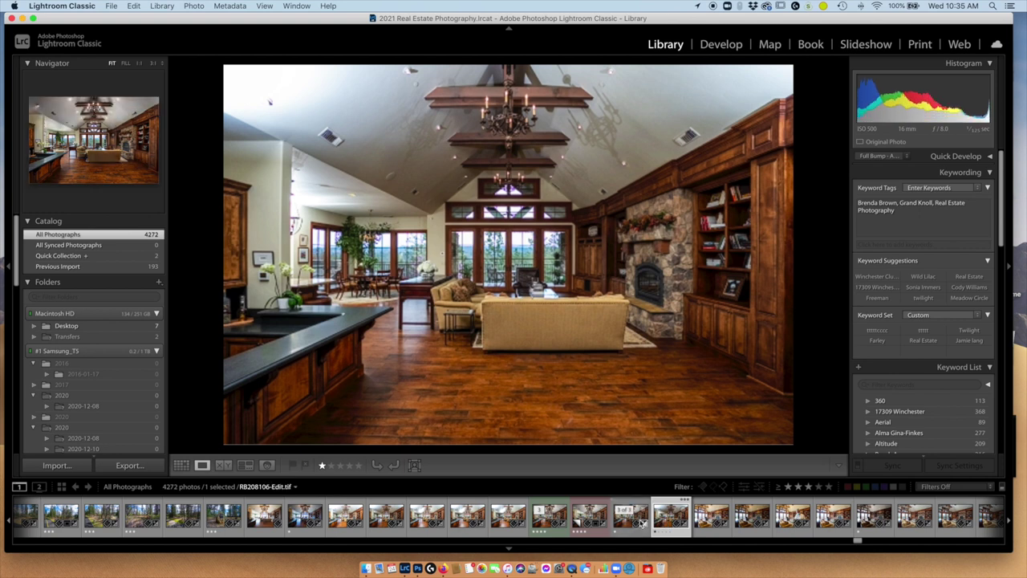
pyautogui.click(625, 523)
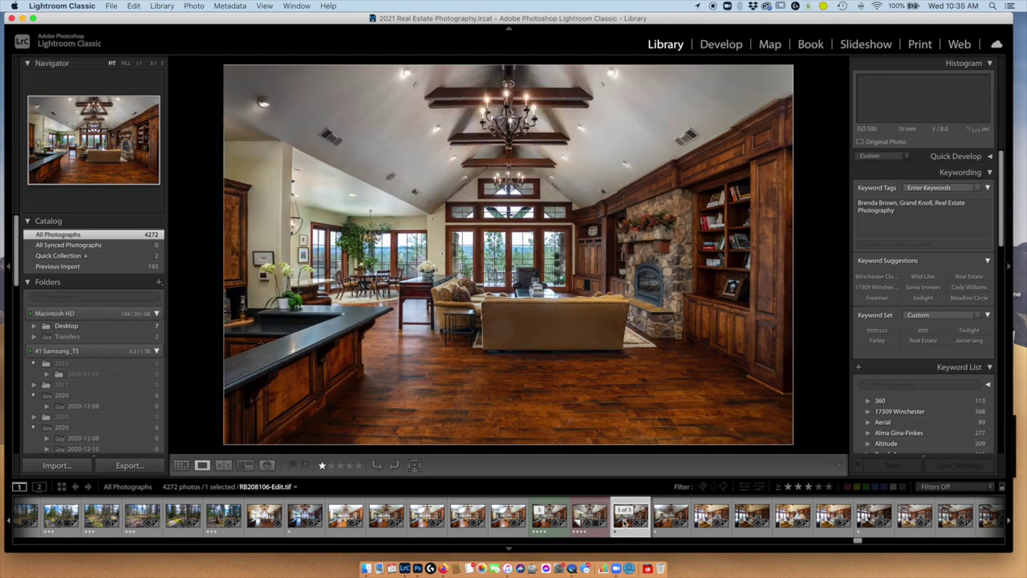
pyautogui.click(669, 520)
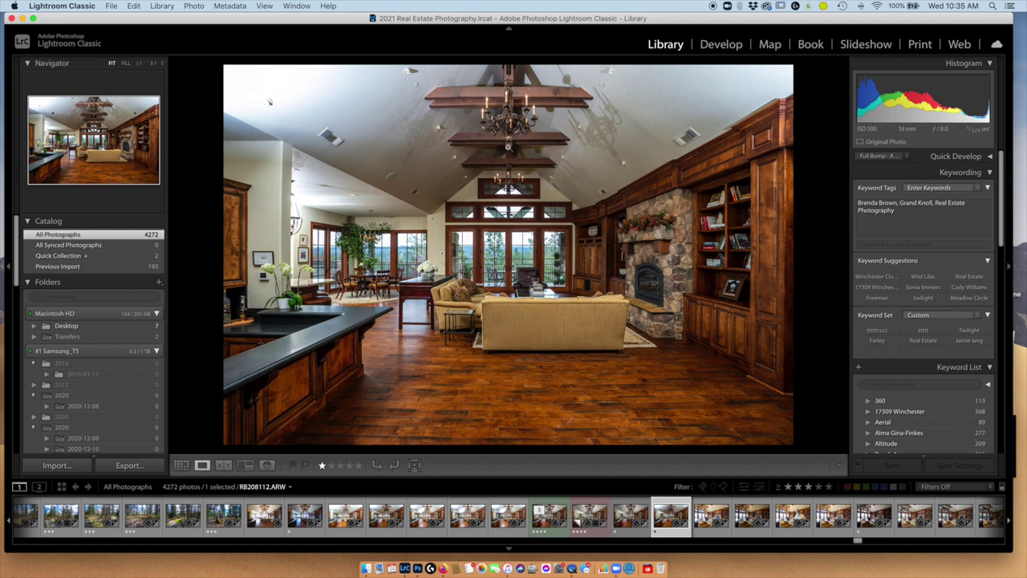
pyautogui.click(525, 172)
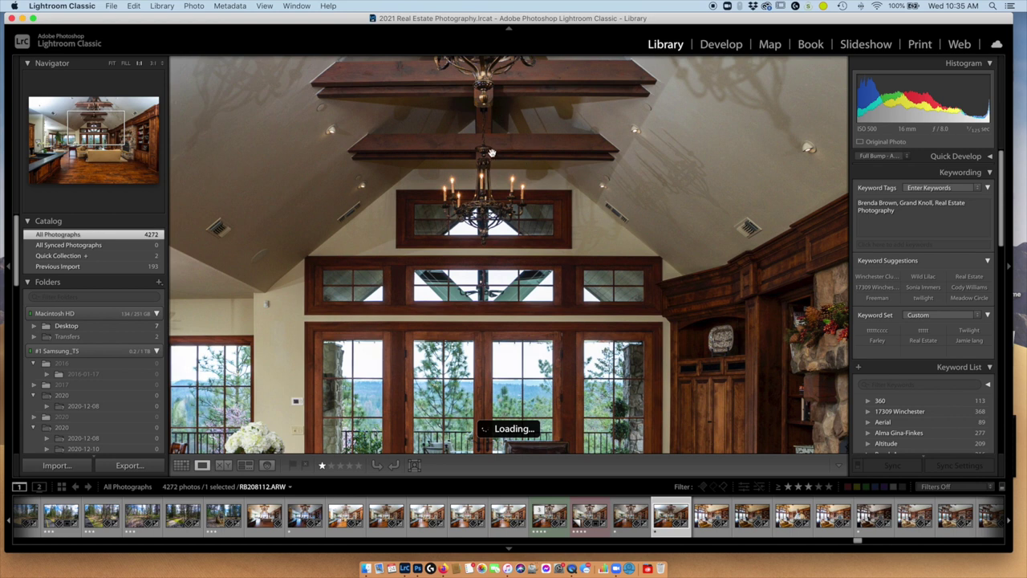
pyautogui.click(492, 154)
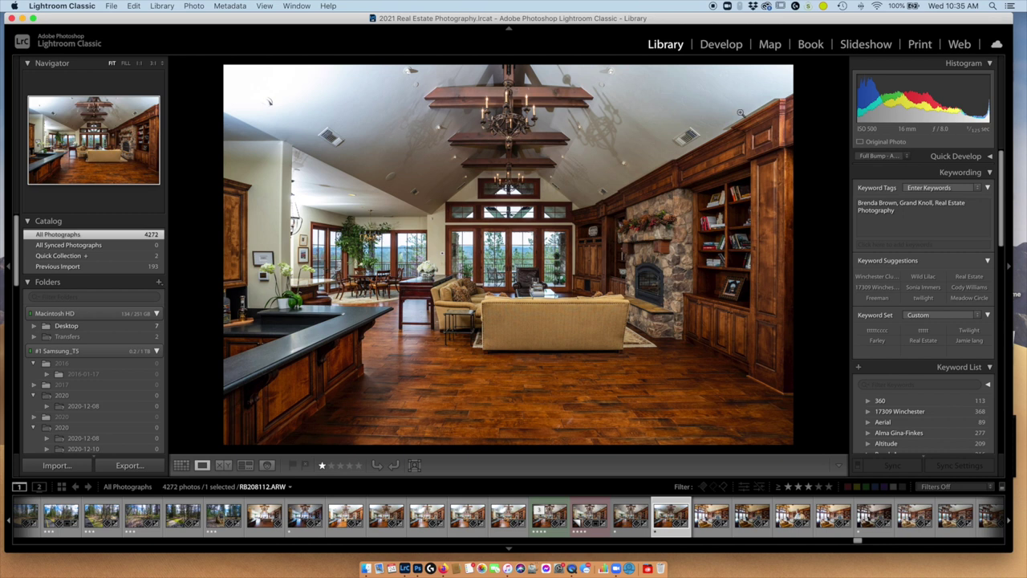
# Step: Reset the develop settings of RB208112.ARW, apply the Full Bump - A7III preset and set Exposure to +0.30
pyautogui.click(716, 47)
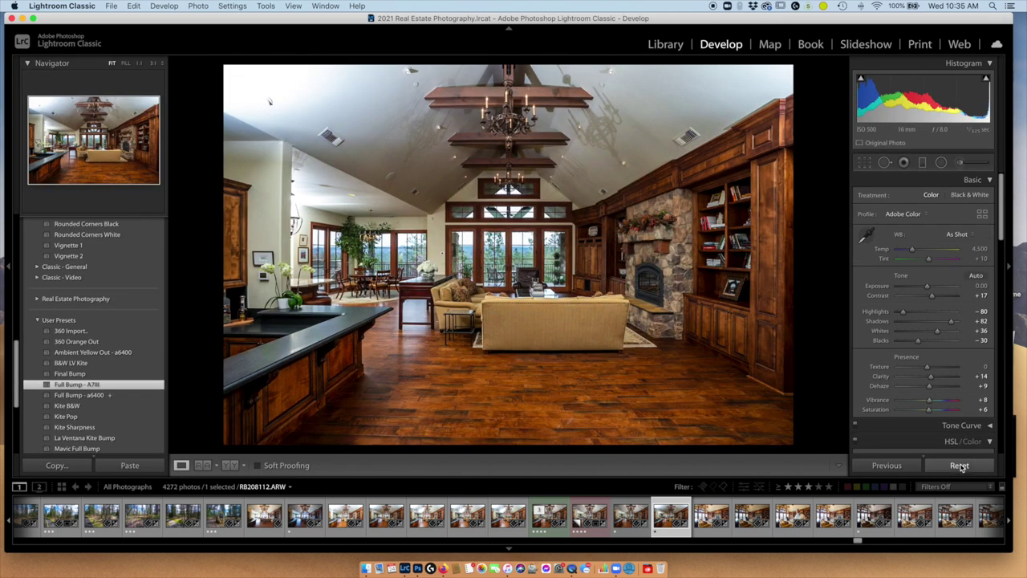
pyautogui.click(960, 466)
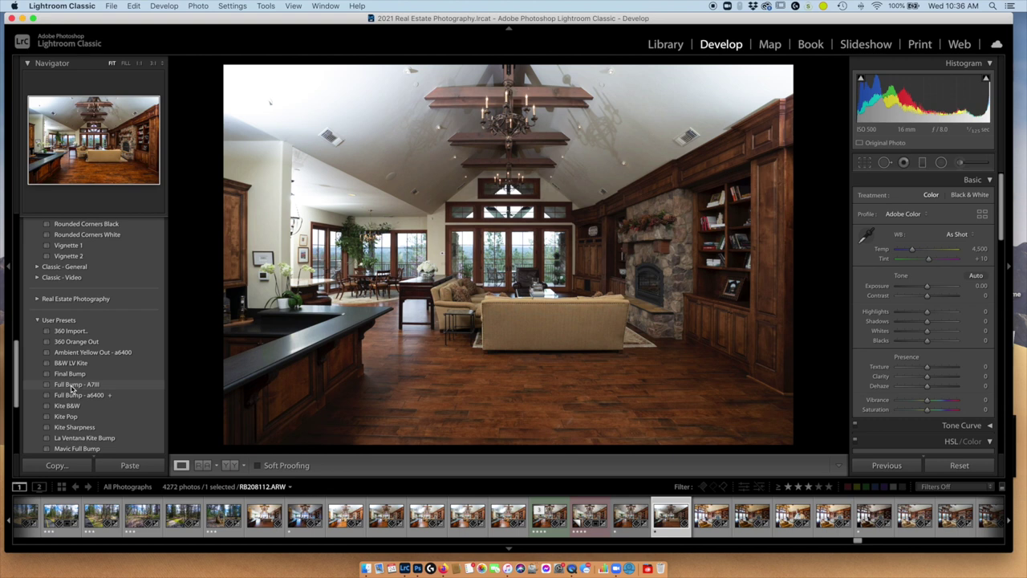
pyautogui.click(72, 385)
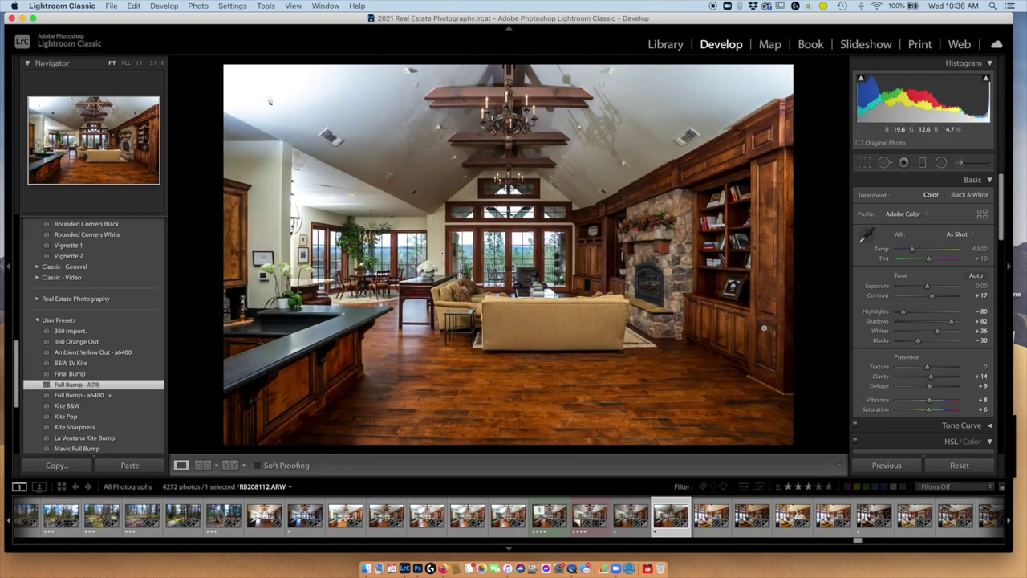
pyautogui.moveTo(927, 290); pyautogui.dragTo(929, 289)
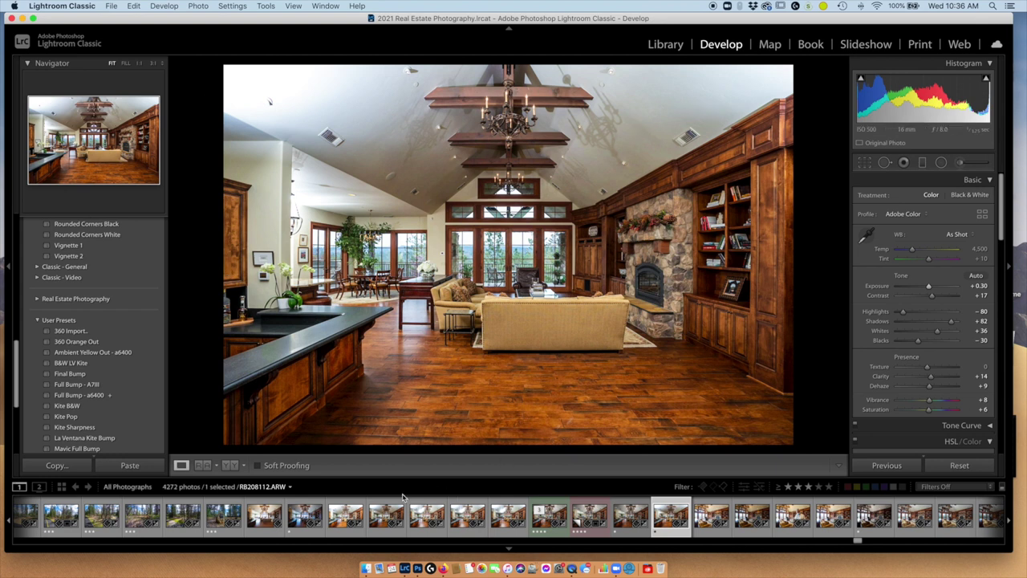
# Step: Apply the Full Bump - A7III preset to RB208105.ARW, setting Shadows to +57 and Temp to 3,387
pyautogui.click(264, 523)
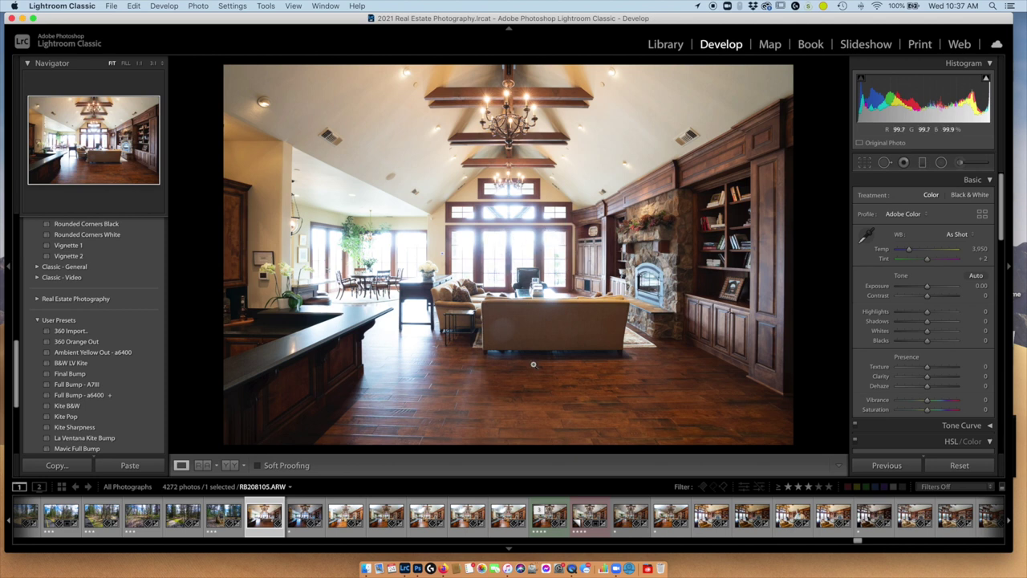
pyautogui.click(666, 523)
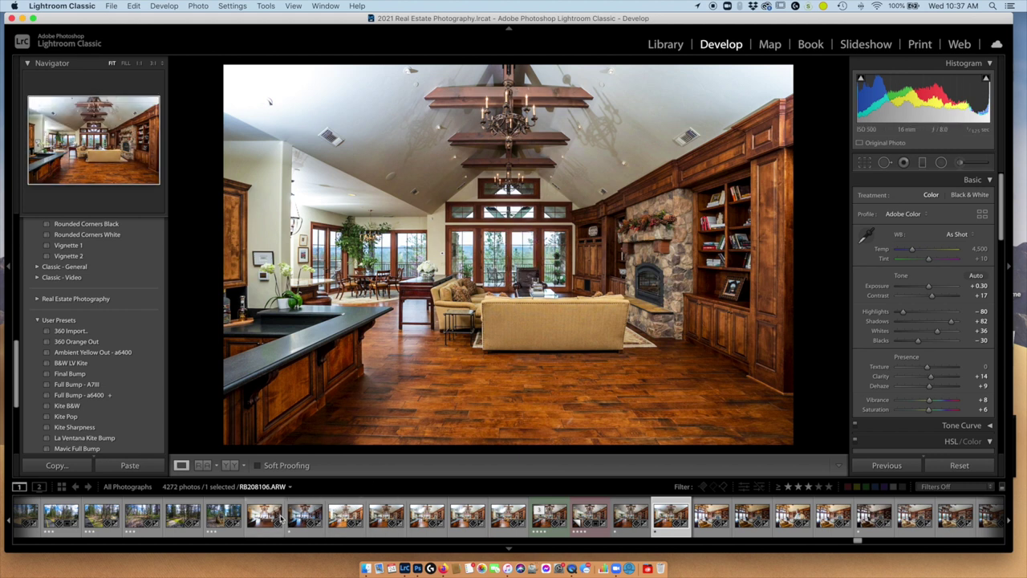
pyautogui.click(256, 520)
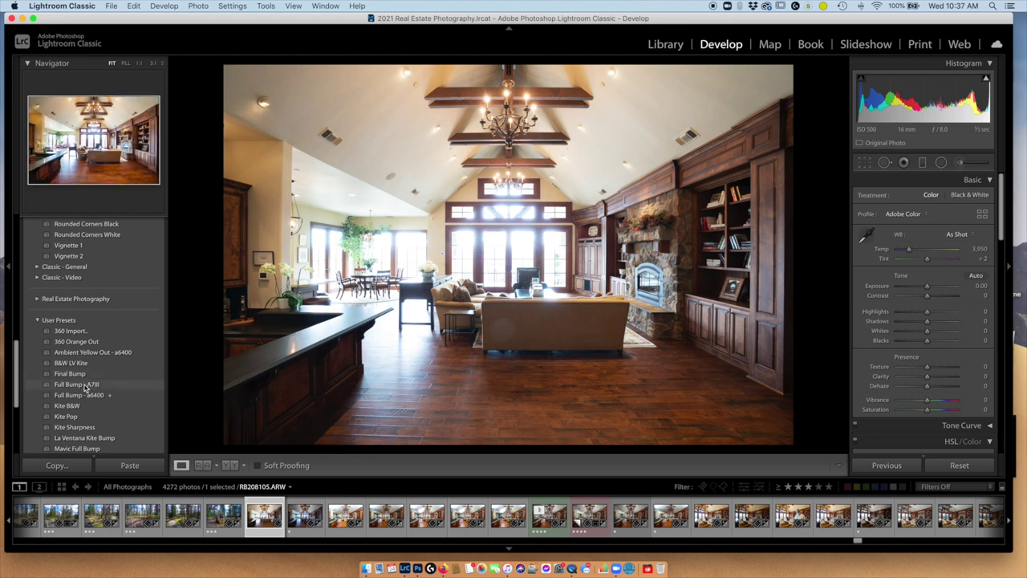
pyautogui.click(86, 386)
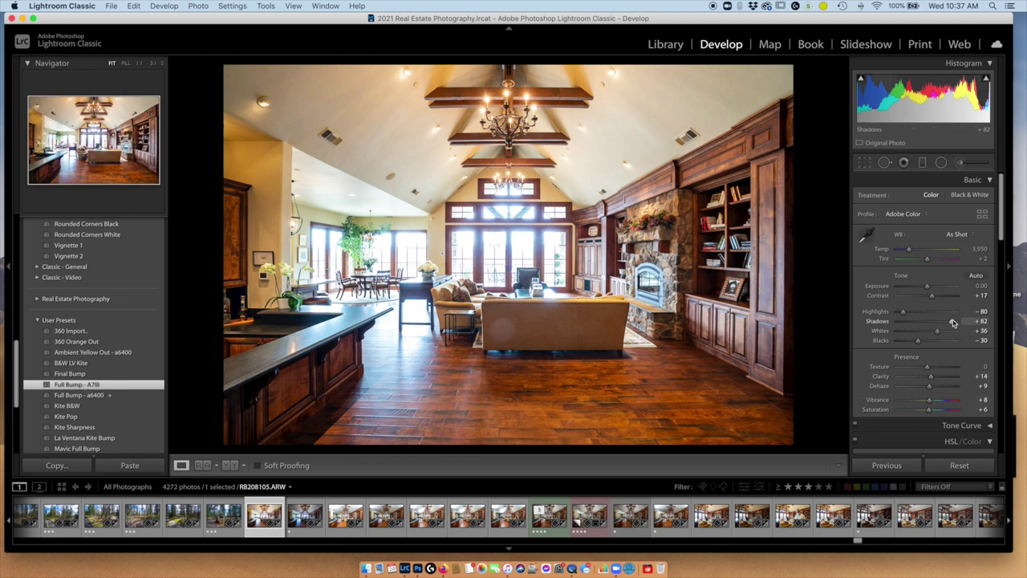
pyautogui.moveTo(953, 323)
pyautogui.mouseDown()
pyautogui.moveTo(931, 322)
pyautogui.moveTo(945, 324)
pyautogui.mouseUp()
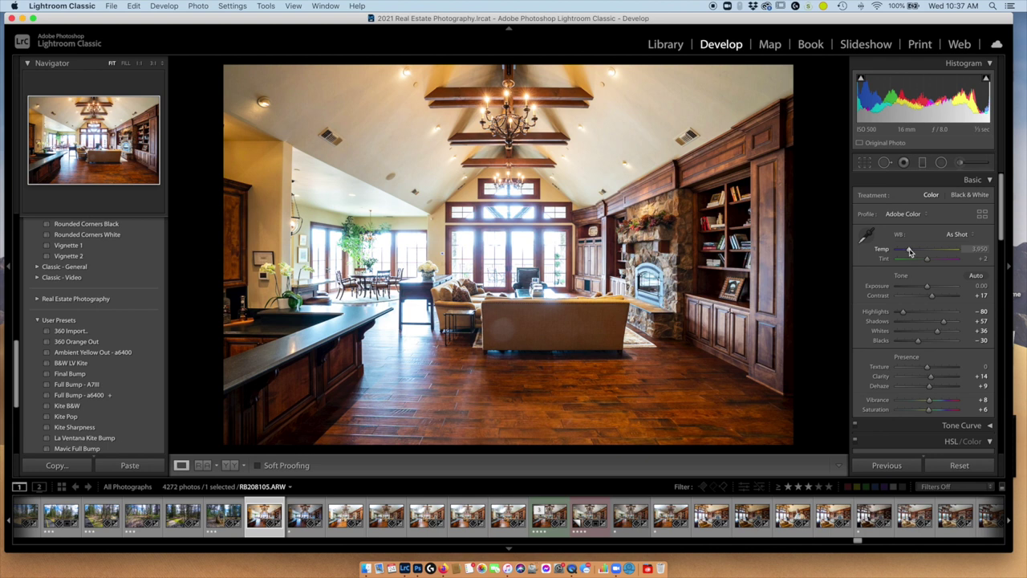
pyautogui.moveTo(912, 254); pyautogui.dragTo(909, 253)
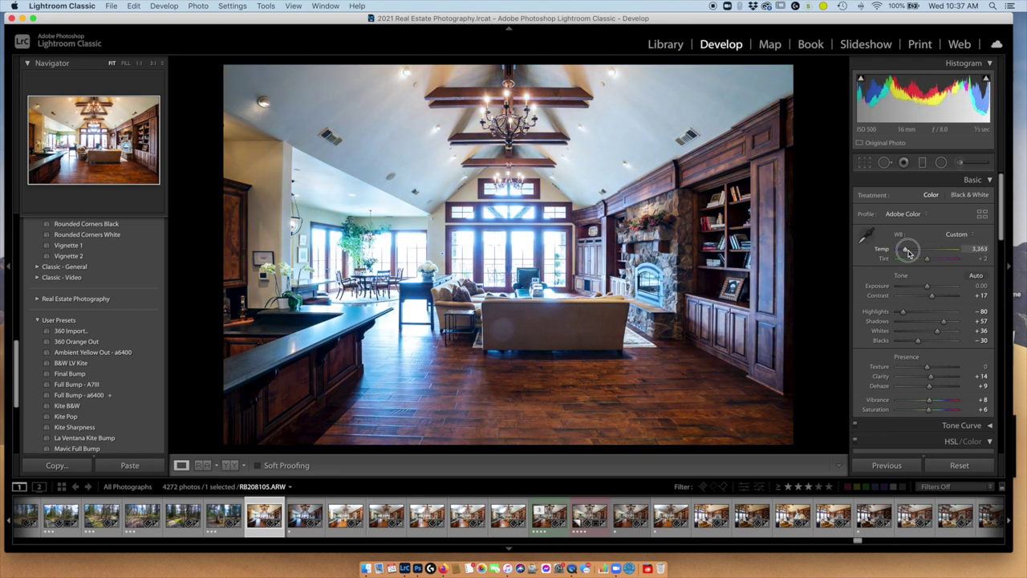
# Step: Reduce the Blue saturation of RB208105.ARW to -69 in the HSL adjustments
pyautogui.scroll(-5, 903, 301)
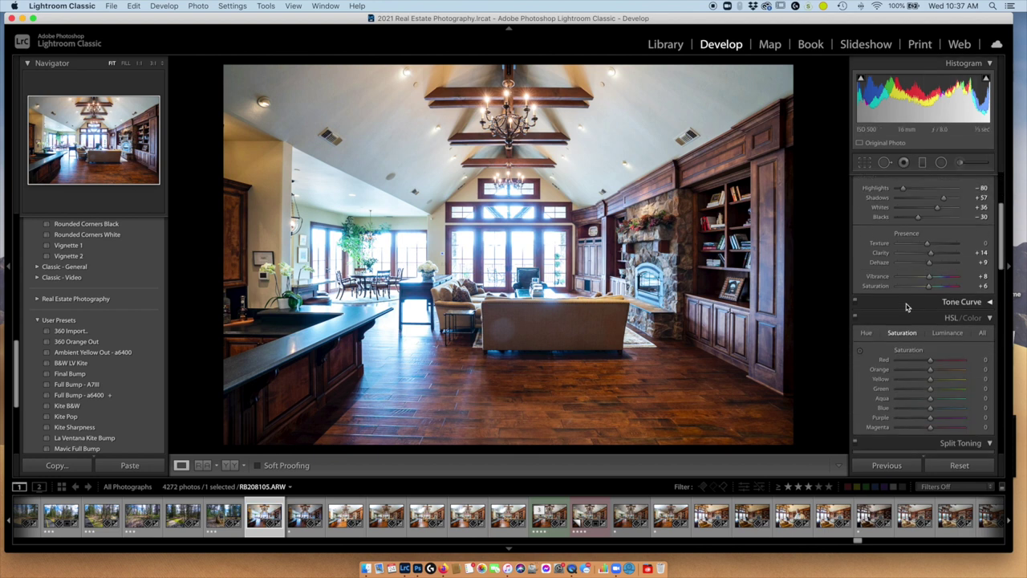
pyautogui.scroll(-1, 907, 307)
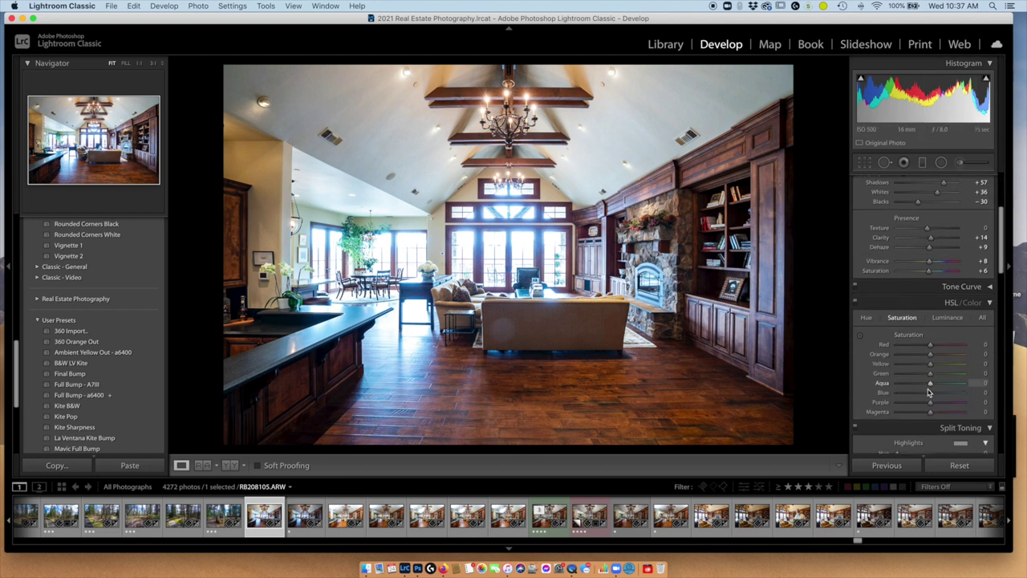
pyautogui.moveTo(930, 392); pyautogui.dragTo(909, 396)
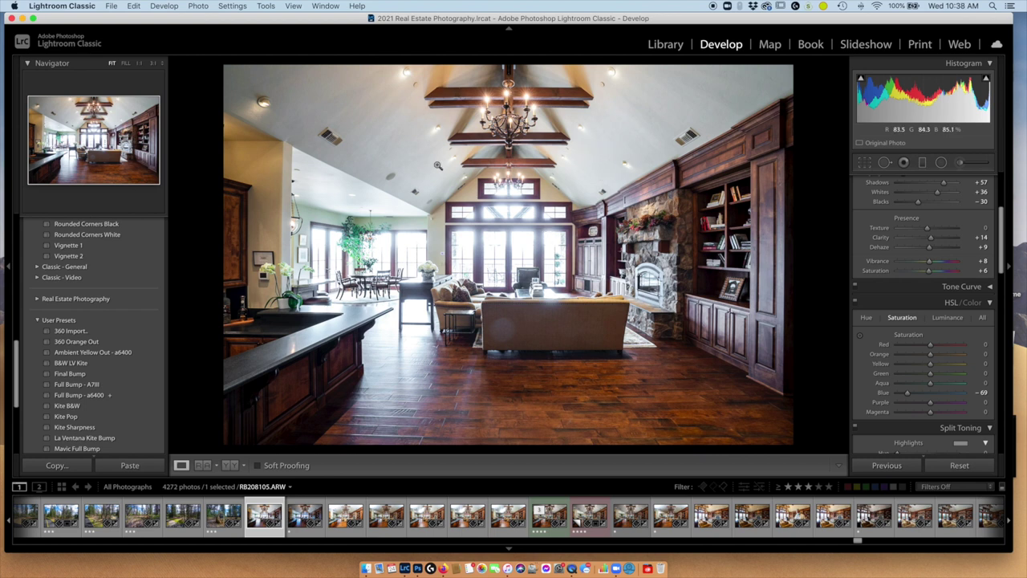
# Step: Paint the ceiling with the -60% Saturation adjustment brush, with its Saturation set to -65
pyautogui.click(961, 164)
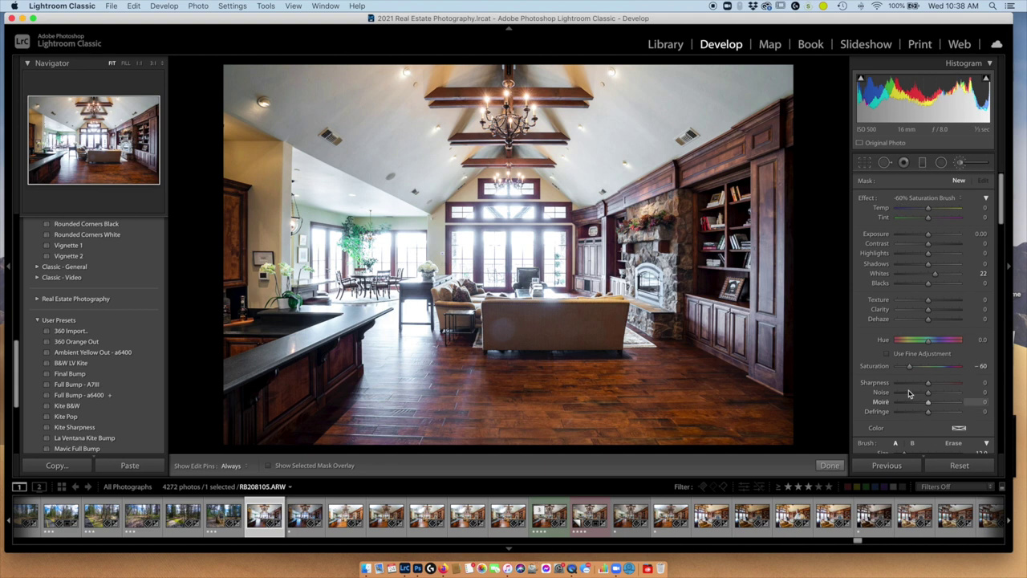
pyautogui.moveTo(910, 369); pyautogui.dragTo(908, 367)
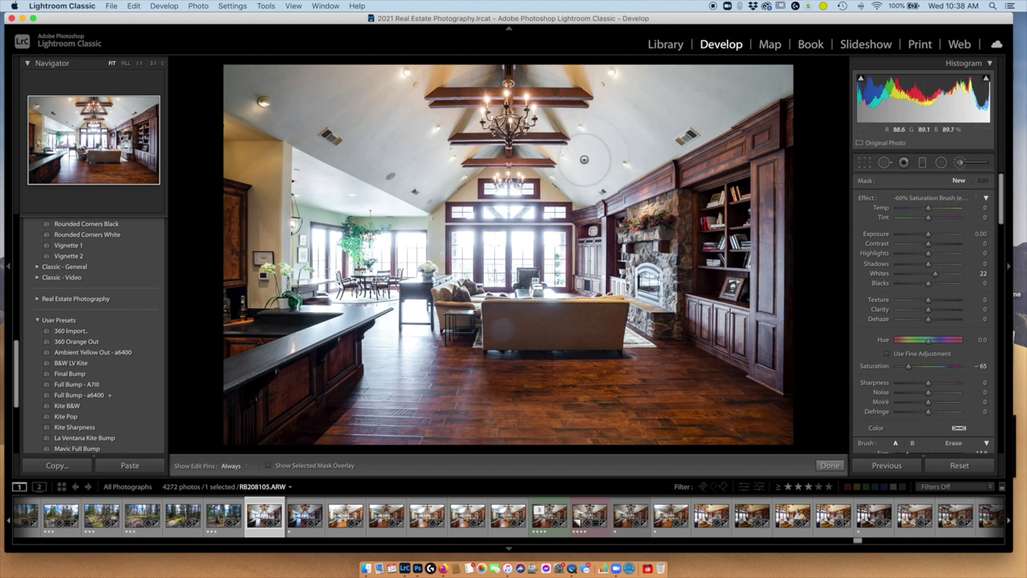
pyautogui.press('h')
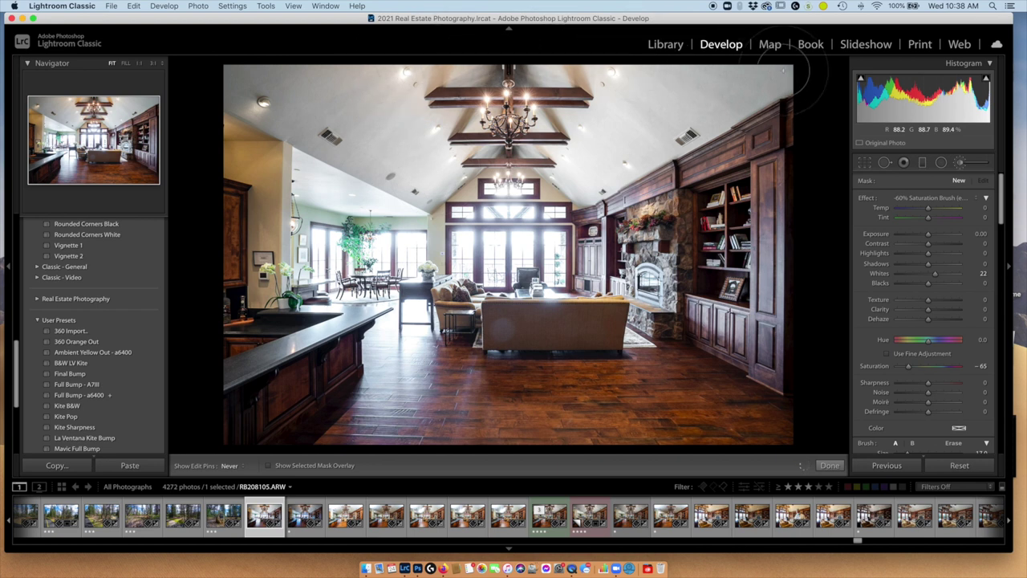
pyautogui.click(585, 164)
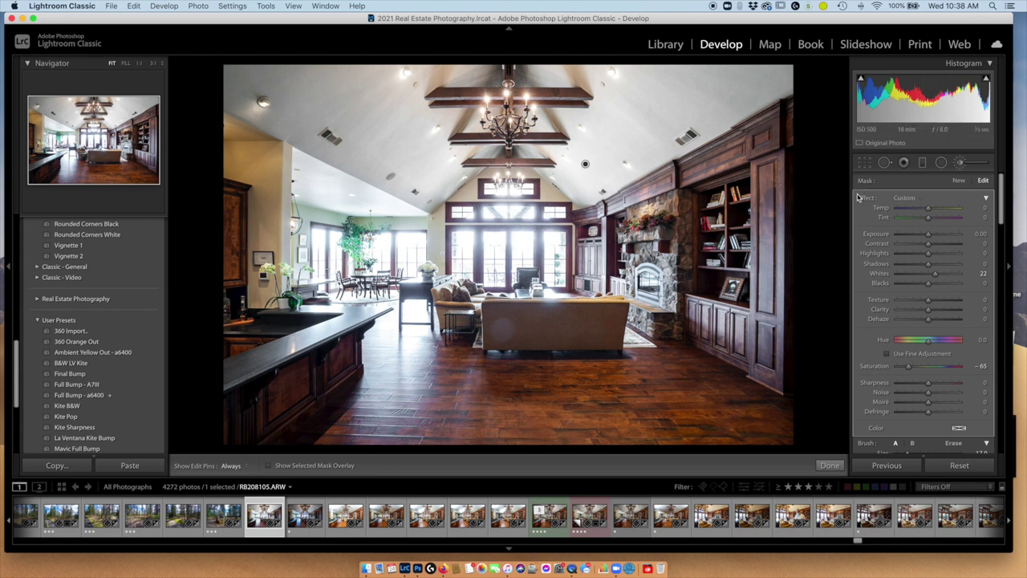
# Step: Paint a new adjustment brush mask with the Dehaze effect at 48 over the windows and close the brush
pyautogui.click(957, 184)
pyautogui.click(907, 198)
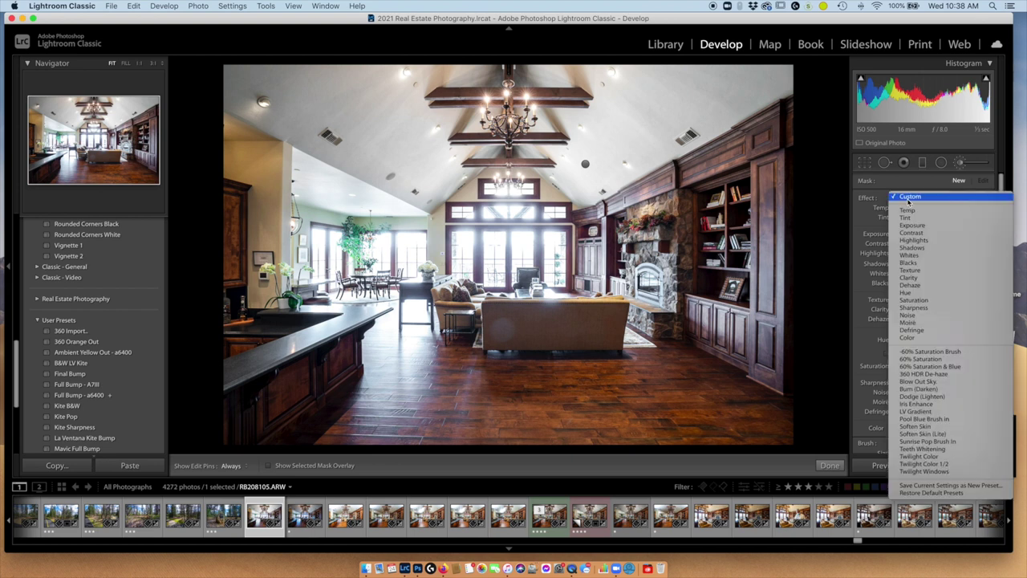
pyautogui.click(911, 286)
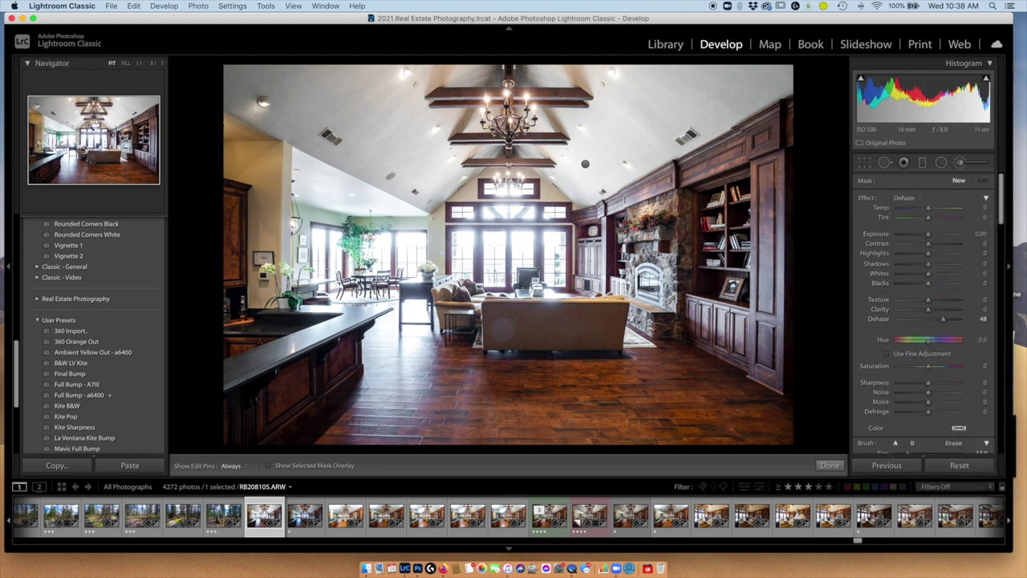
pyautogui.click(94, 130)
pyautogui.press('h')
pyautogui.moveTo(331, 273)
pyautogui.mouseDown()
pyautogui.moveTo(614, 275)
pyautogui.moveTo(546, 269)
pyautogui.moveTo(522, 233)
pyautogui.moveTo(545, 201)
pyautogui.moveTo(482, 188)
pyautogui.moveTo(449, 200)
pyautogui.moveTo(522, 160)
pyautogui.moveTo(485, 236)
pyautogui.moveTo(666, 292)
pyautogui.moveTo(634, 337)
pyautogui.moveTo(614, 339)
pyautogui.moveTo(473, 277)
pyautogui.moveTo(353, 273)
pyautogui.moveTo(357, 370)
pyautogui.moveTo(370, 410)
pyautogui.moveTo(449, 377)
pyautogui.moveTo(534, 377)
pyautogui.moveTo(549, 357)
pyautogui.moveTo(617, 328)
pyautogui.moveTo(618, 346)
pyautogui.moveTo(502, 269)
pyautogui.moveTo(377, 281)
pyautogui.mouseUp()
pyautogui.moveTo(441, 276)
pyautogui.mouseDown()
pyautogui.moveTo(545, 336)
pyautogui.moveTo(550, 405)
pyautogui.moveTo(554, 365)
pyautogui.moveTo(591, 319)
pyautogui.moveTo(760, 222)
pyautogui.mouseUp()
pyautogui.press('h')
pyautogui.moveTo(350, 211)
pyautogui.mouseDown()
pyautogui.moveTo(419, 212)
pyautogui.moveTo(207, 211)
pyautogui.moveTo(215, 201)
pyautogui.moveTo(402, 330)
pyautogui.moveTo(416, 358)
pyautogui.moveTo(436, 333)
pyautogui.moveTo(478, 327)
pyautogui.moveTo(431, 356)
pyautogui.moveTo(423, 338)
pyautogui.moveTo(442, 302)
pyautogui.moveTo(427, 276)
pyautogui.mouseUp()
pyautogui.press('h')
pyautogui.press('z')
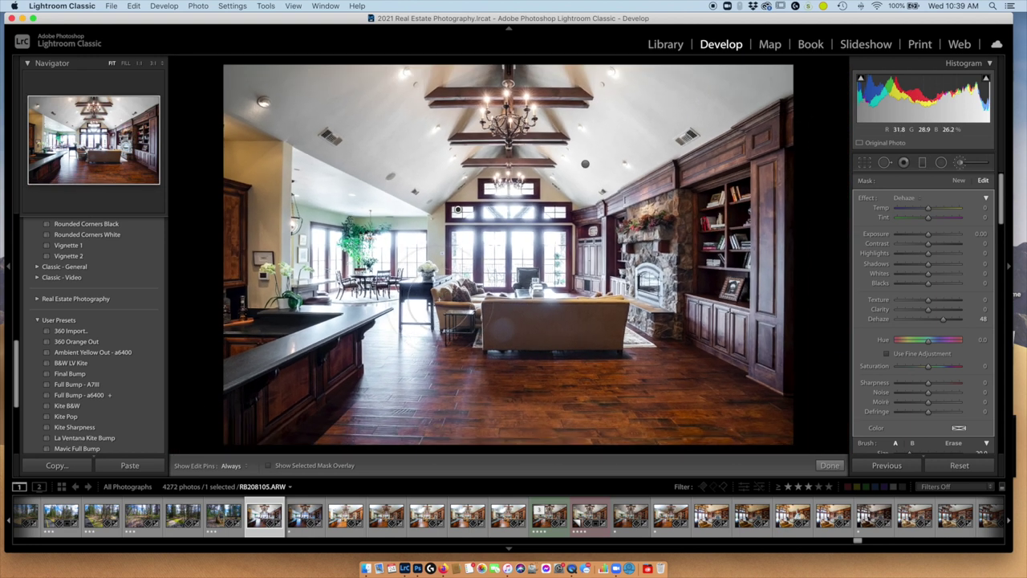
pyautogui.click(960, 162)
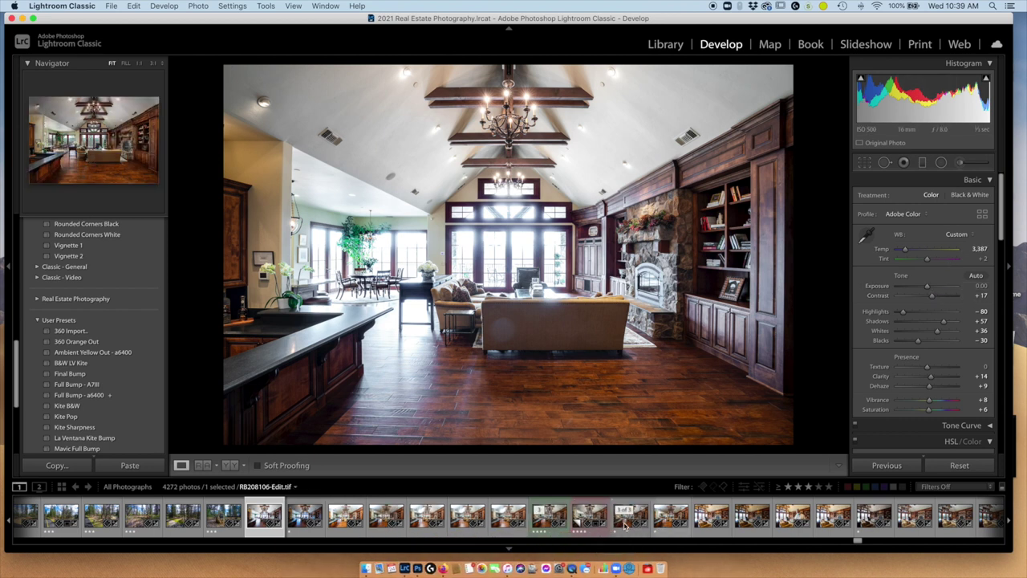
# Step: Select RB208112.ARW together with RB208105.ARW and switch between the two photos to compare them
pyautogui.keyDown('super'); pyautogui.click(660, 524); pyautogui.keyUp('super')
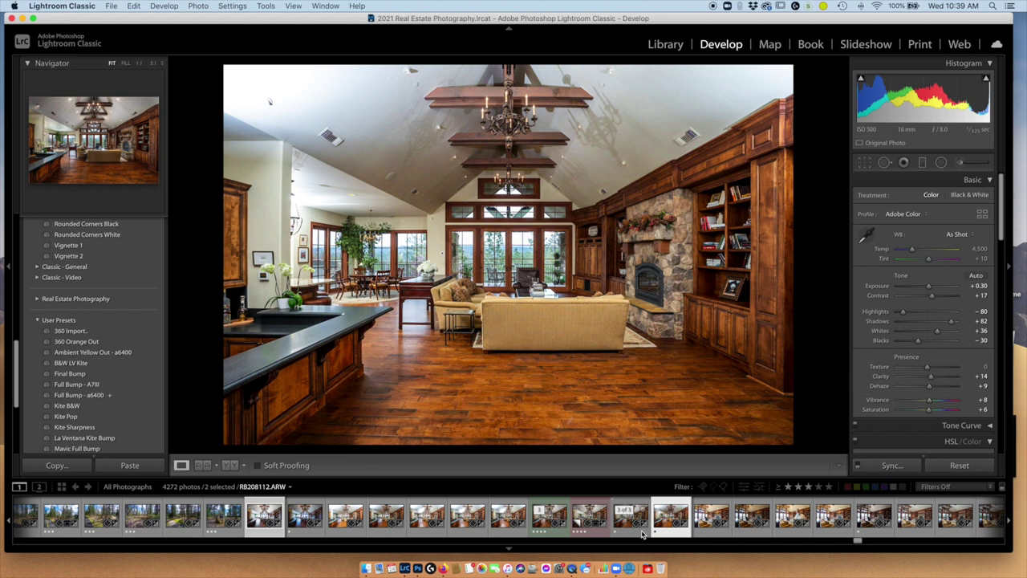
pyautogui.press('Left')
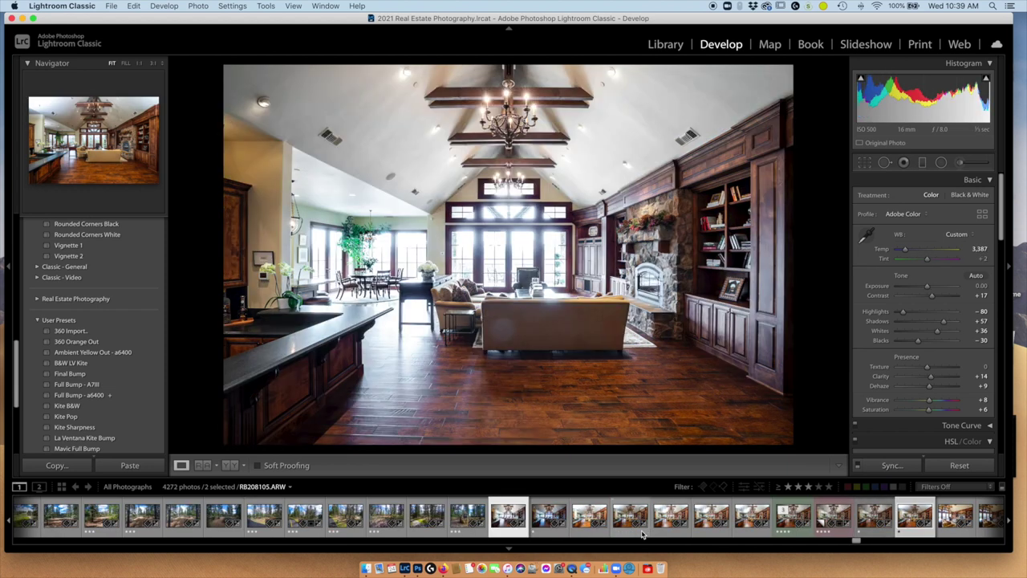
pyautogui.press('Right')
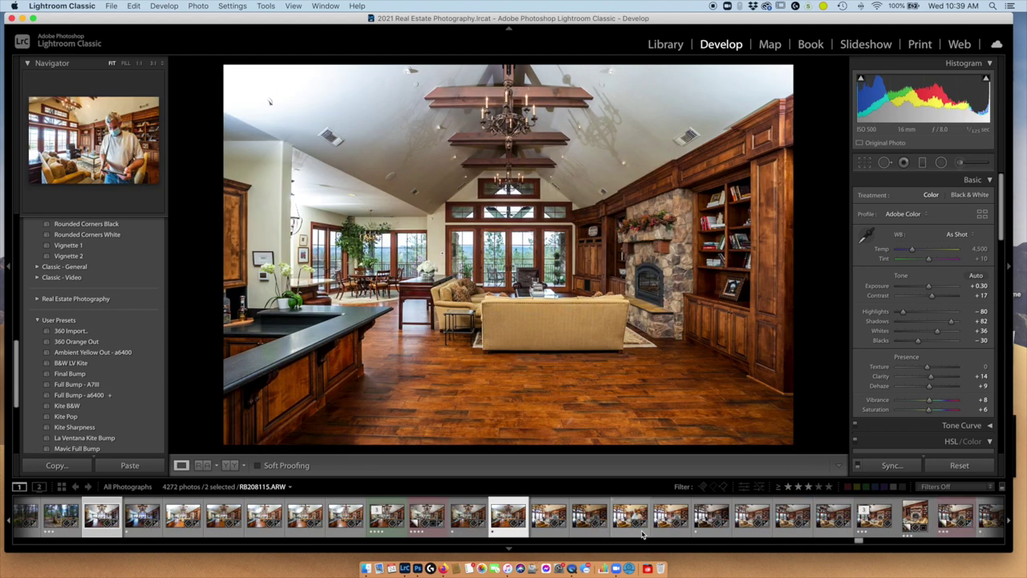
pyautogui.press('Left')
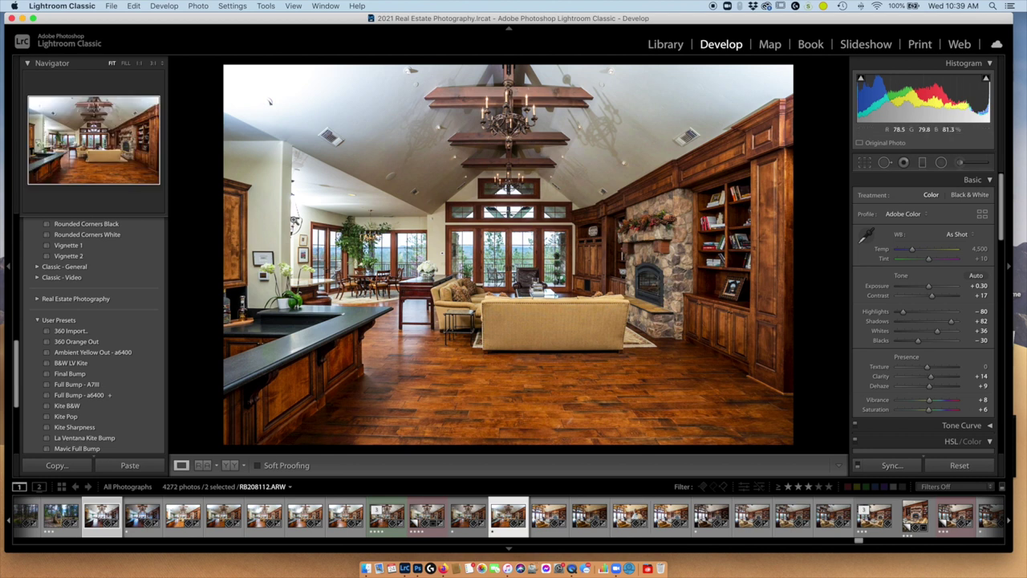
pyautogui.press('Left')
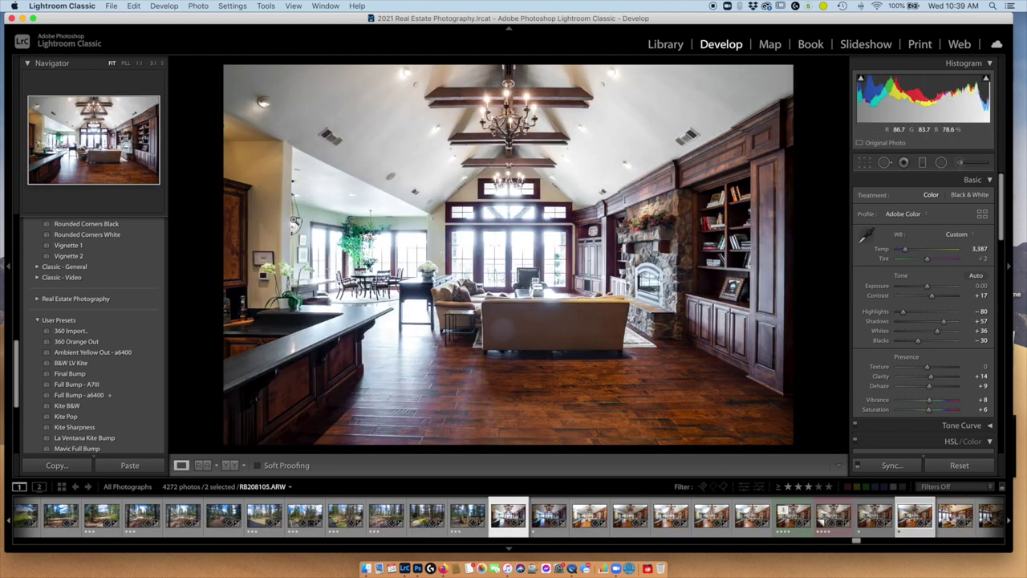
pyautogui.press('Right')
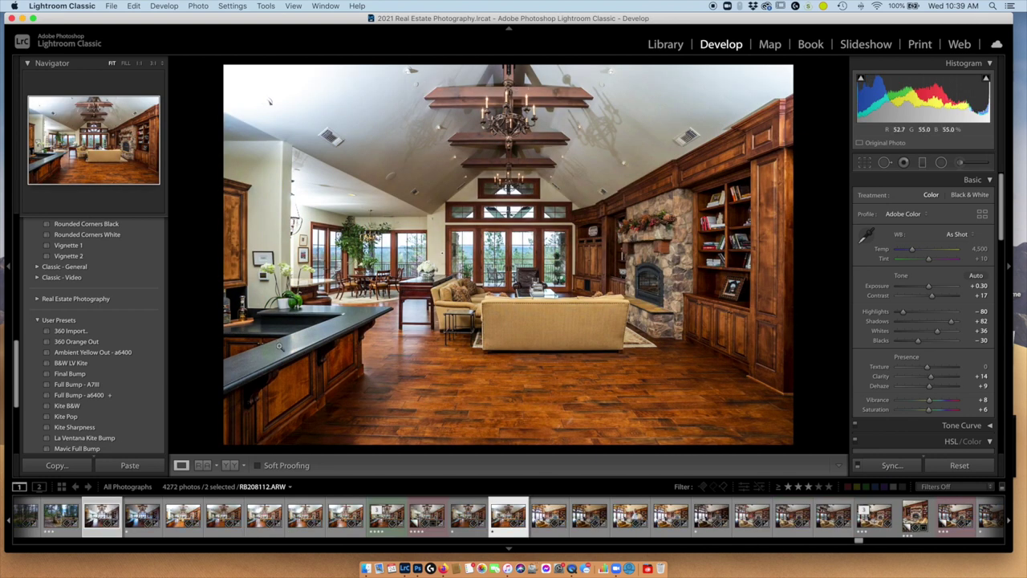
# Step: Open the two selected photos as layers of one document in Photoshop
pyautogui.click(133, 6)
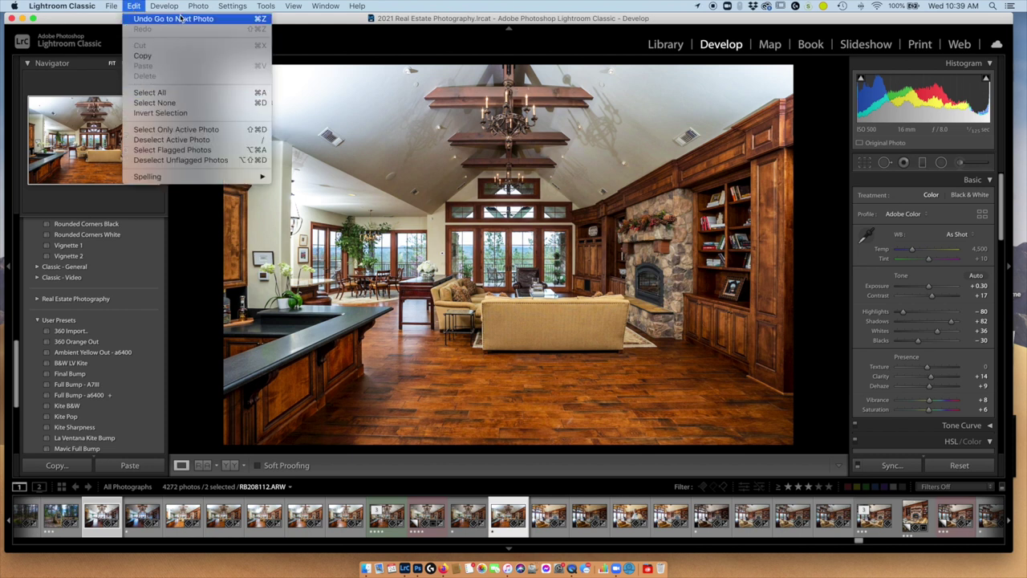
pyautogui.moveTo(202, 8)
pyautogui.moveTo(205, 63)
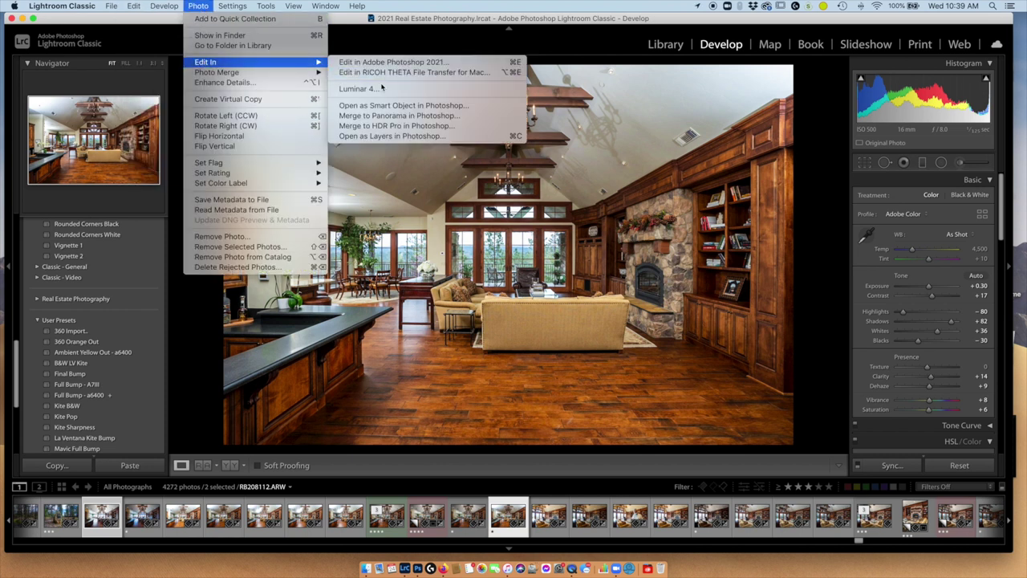
pyautogui.click(382, 136)
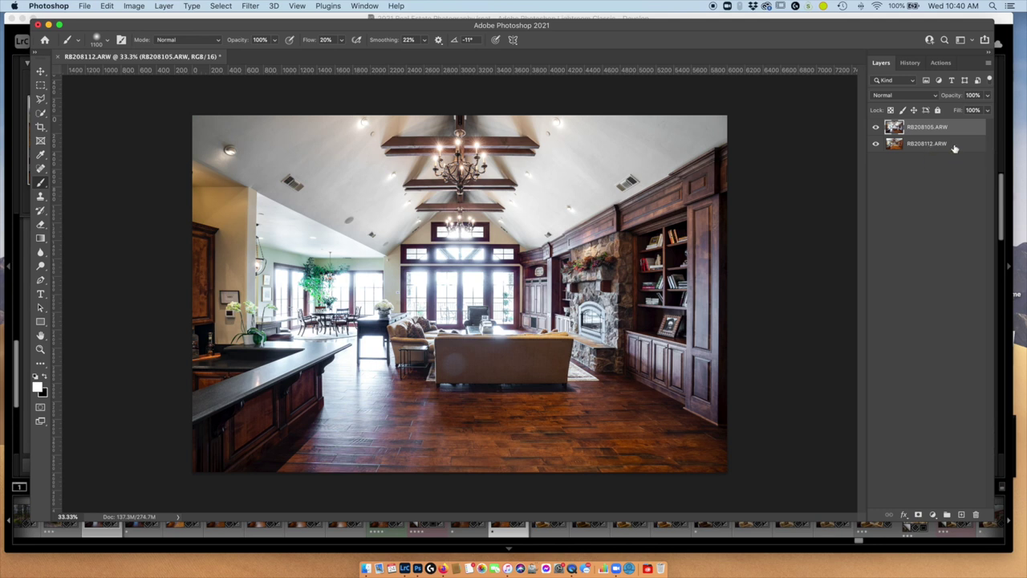
# Step: Select both photo layers and auto-align them with the Auto projection
pyautogui.keyDown('shift'); pyautogui.click(954, 147); pyautogui.keyUp('shift')
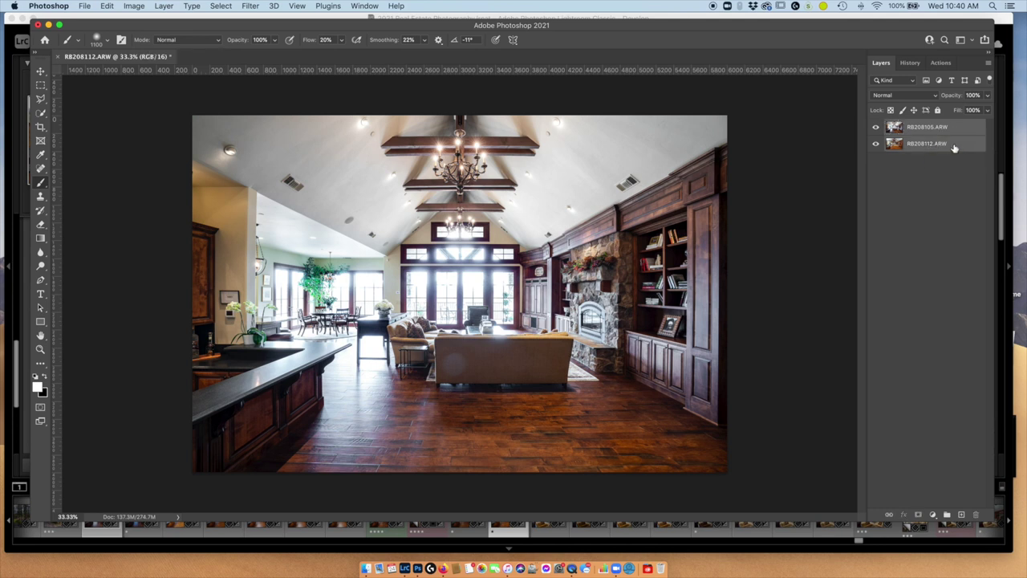
pyautogui.click(107, 7)
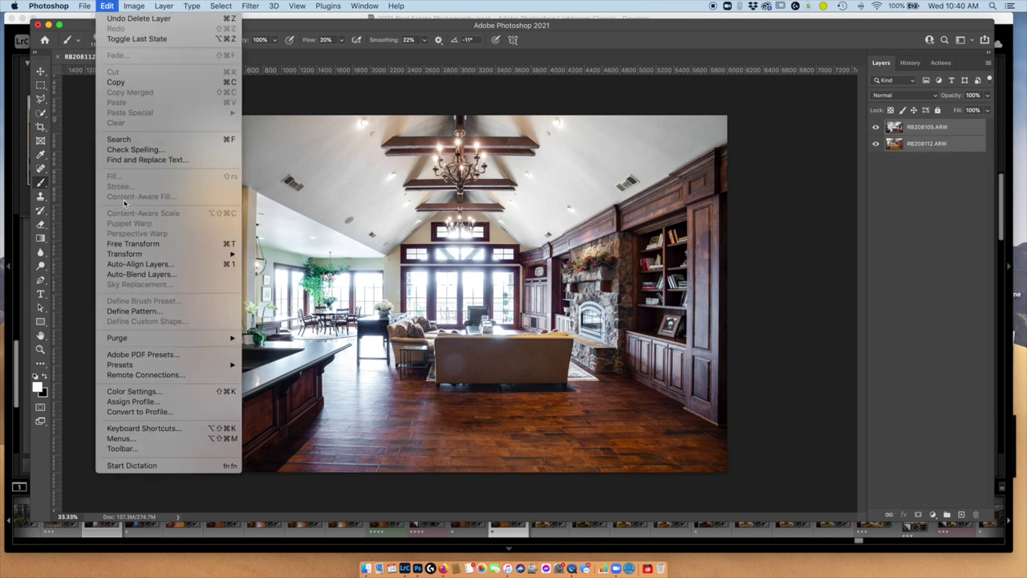
pyautogui.click(134, 266)
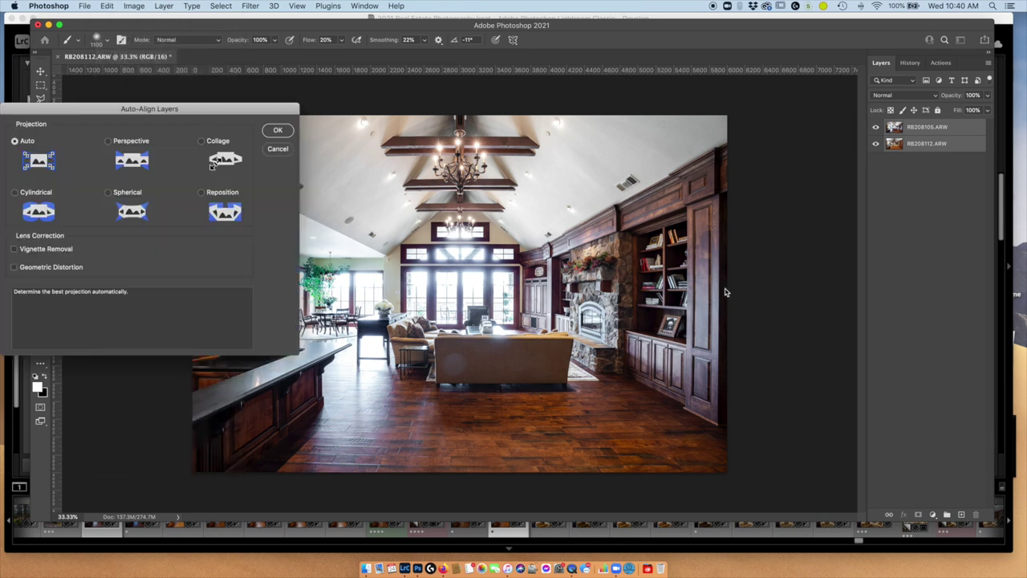
pyautogui.click(272, 137)
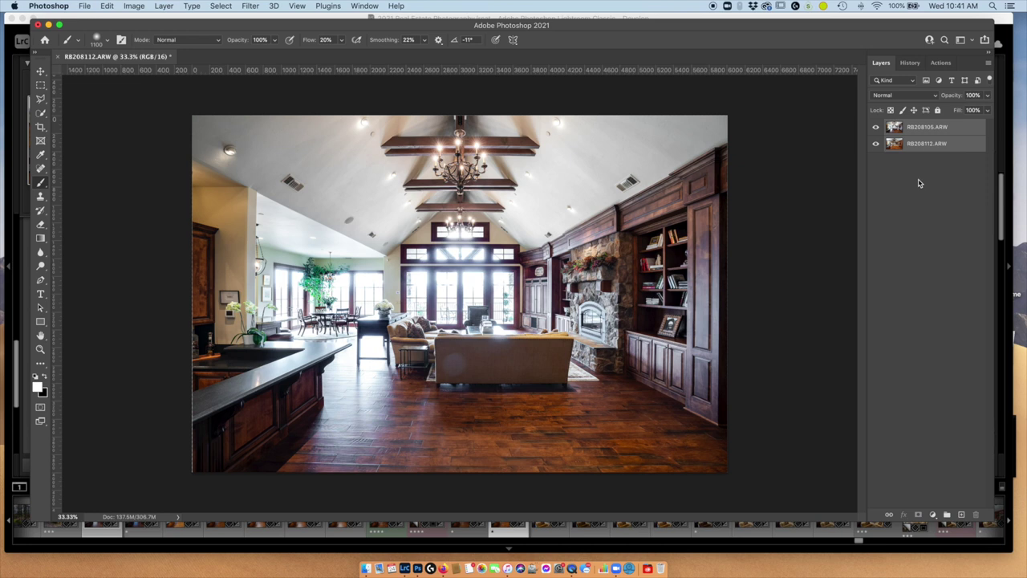
# Step: Add a black mask that hides the whole RB208105.ARW layer
pyautogui.click(931, 129)
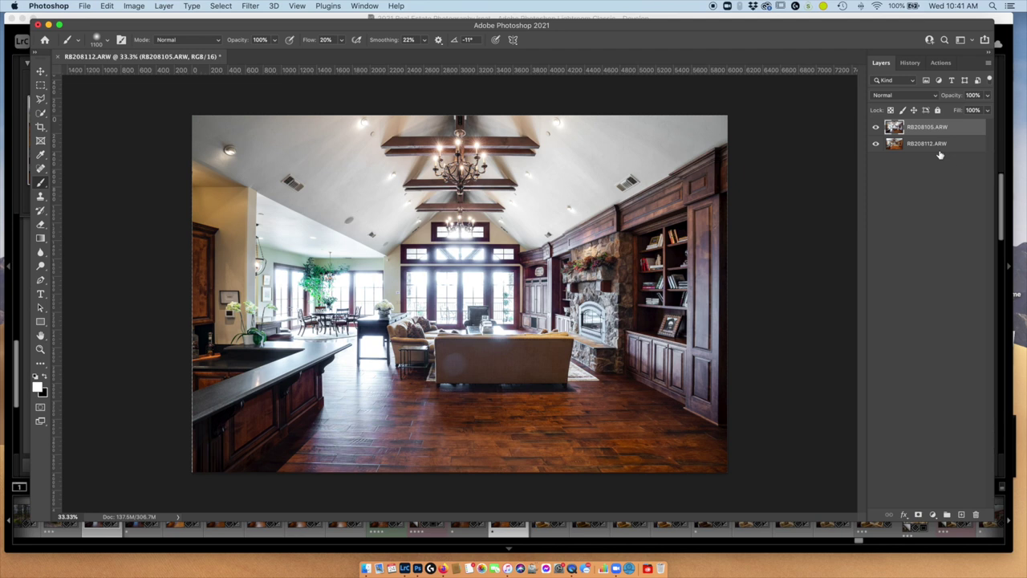
pyautogui.keyDown('alt'); pyautogui.click(918, 515); pyautogui.keyUp('alt')
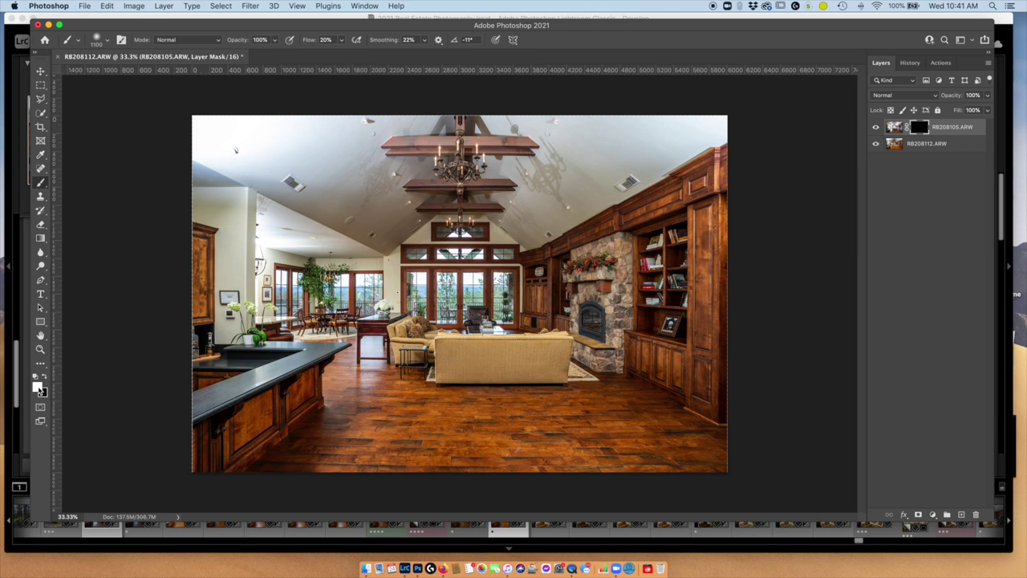
# Step: Paint white on the mask over both sides of the vaulted ceiling with a soft 1100 px brush at 0% hardness and 20% flow
pyautogui.click(43, 185)
pyautogui.rightClick(284, 246)
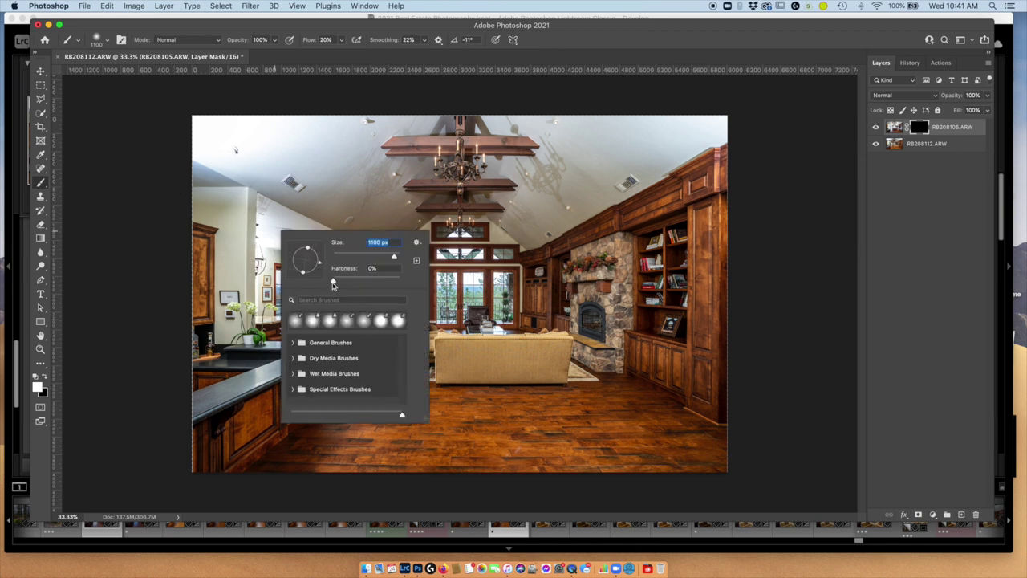
pyautogui.click(121, 131)
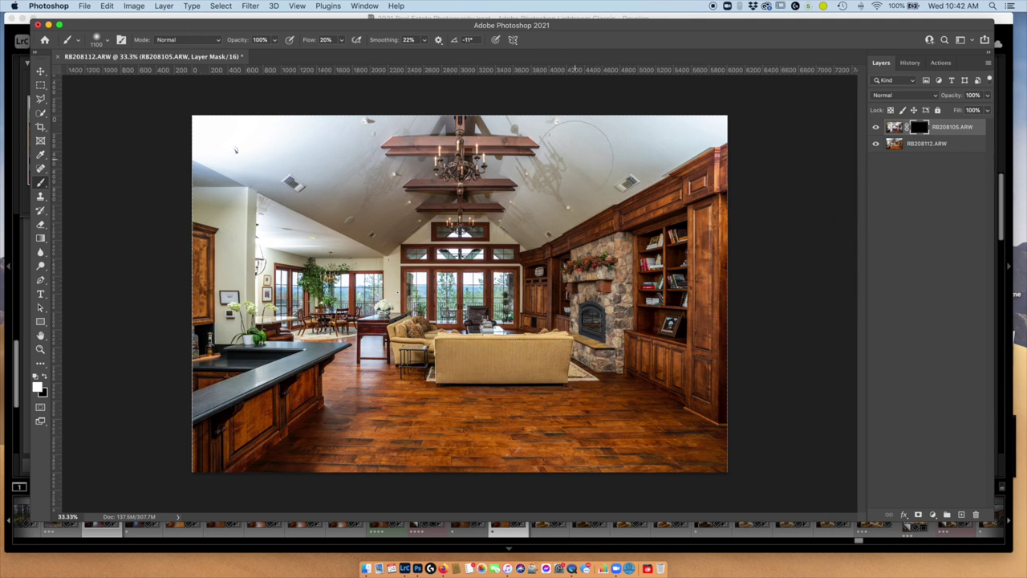
pyautogui.moveTo(566, 145)
pyautogui.mouseDown()
pyautogui.moveTo(554, 189)
pyautogui.moveTo(547, 162)
pyautogui.moveTo(566, 144)
pyautogui.moveTo(562, 161)
pyautogui.moveTo(553, 157)
pyautogui.mouseUp()
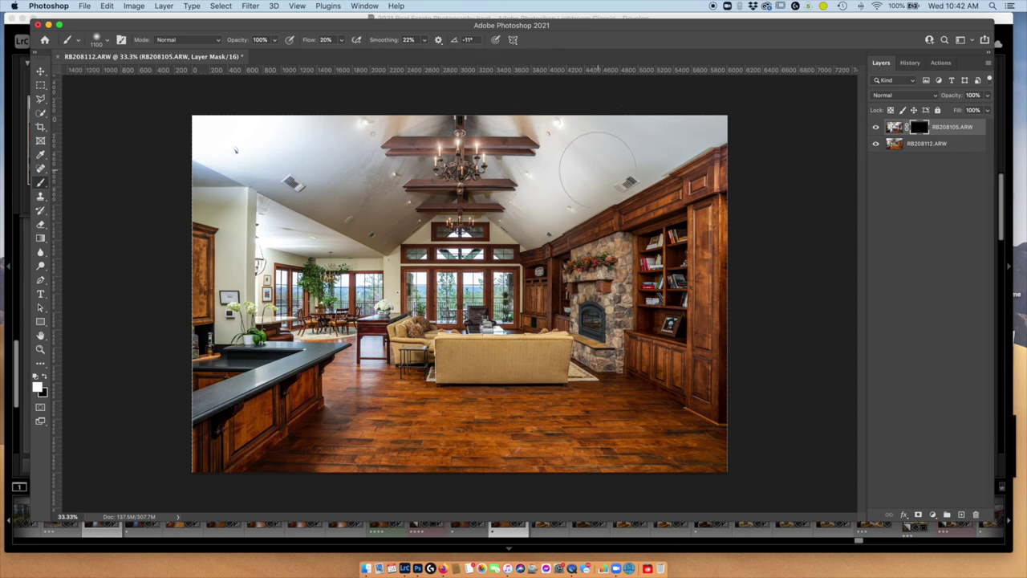
pyautogui.moveTo(341, 142)
pyautogui.mouseDown()
pyautogui.moveTo(190, 114)
pyautogui.moveTo(224, 132)
pyautogui.mouseUp()
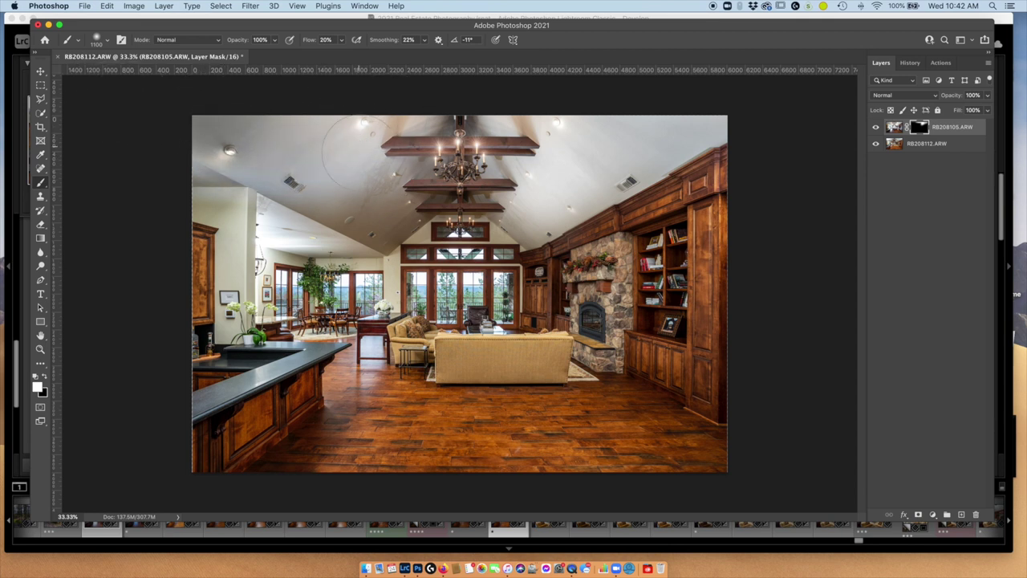
# Step: Paint white on the mask with a smaller brush over the remaining shadows on the ceiling slope beside the chandelier and beams
pyautogui.press('super+equal')
pyautogui.press('super+equal')
pyautogui.press('super+equal')
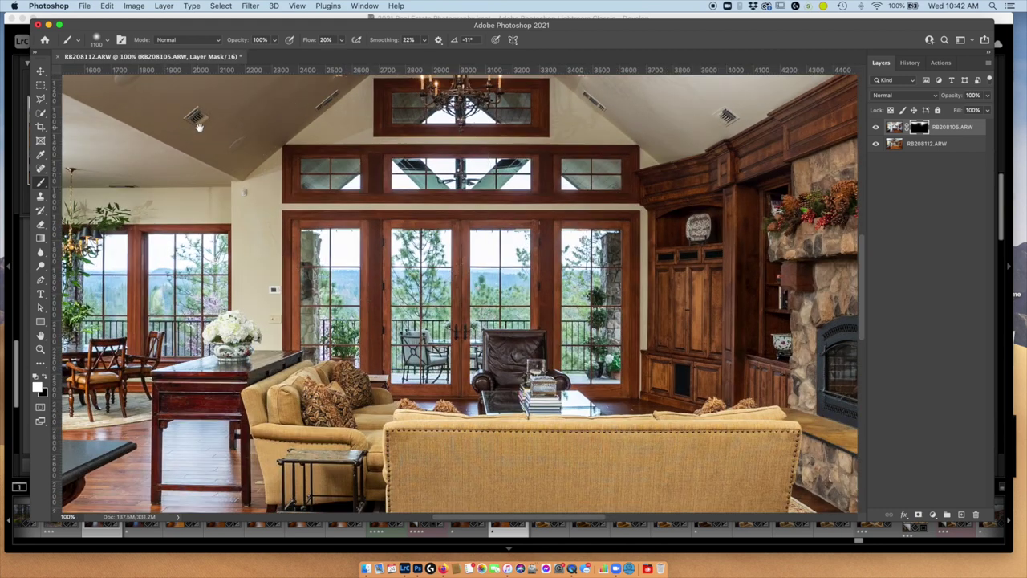
pyautogui.moveTo(199, 126)
pyautogui.mouseDown()
pyautogui.moveTo(239, 170)
pyautogui.moveTo(259, 453)
pyautogui.mouseUp()
pyautogui.press('[')
pyautogui.press('[')
pyautogui.press('[')
pyautogui.press('[')
pyautogui.press('[')
pyautogui.press('[')
pyautogui.press('[')
pyautogui.press('[')
pyautogui.press('[')
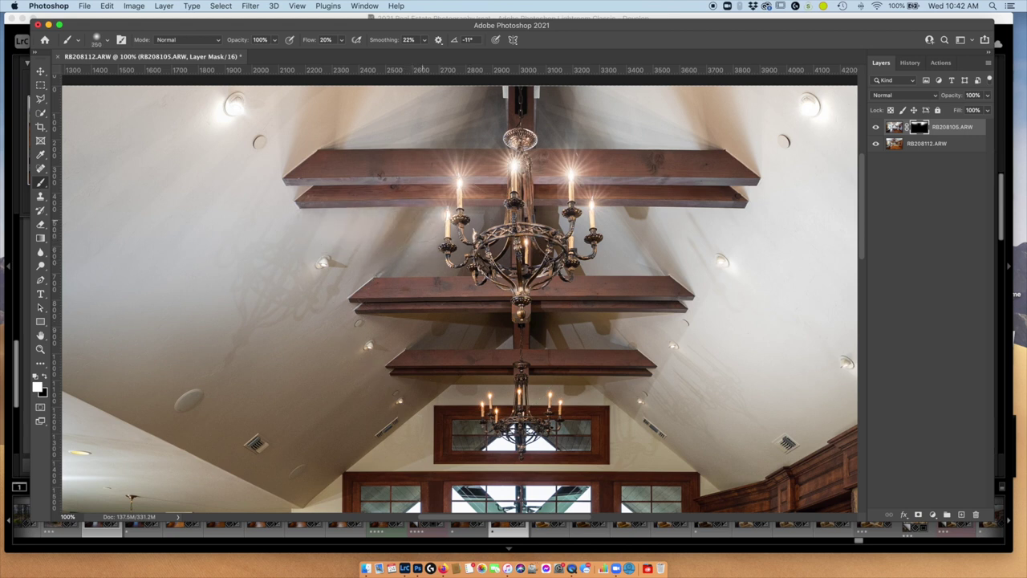
pyautogui.moveTo(371, 242)
pyautogui.mouseDown()
pyautogui.moveTo(326, 265)
pyautogui.moveTo(325, 305)
pyautogui.moveTo(332, 240)
pyautogui.moveTo(342, 245)
pyautogui.moveTo(274, 248)
pyautogui.moveTo(315, 221)
pyautogui.moveTo(216, 261)
pyautogui.moveTo(261, 252)
pyautogui.moveTo(259, 320)
pyautogui.moveTo(281, 323)
pyautogui.moveTo(280, 335)
pyautogui.moveTo(270, 321)
pyautogui.moveTo(277, 351)
pyautogui.moveTo(284, 346)
pyautogui.moveTo(247, 361)
pyautogui.moveTo(280, 365)
pyautogui.moveTo(234, 400)
pyautogui.moveTo(233, 383)
pyautogui.moveTo(6, 278)
pyautogui.moveTo(159, 357)
pyautogui.moveTo(229, 375)
pyautogui.moveTo(333, 367)
pyautogui.moveTo(356, 378)
pyautogui.moveTo(367, 366)
pyautogui.moveTo(407, 379)
pyautogui.moveTo(304, 369)
pyautogui.moveTo(353, 387)
pyautogui.moveTo(277, 403)
pyautogui.moveTo(284, 391)
pyautogui.moveTo(472, 423)
pyautogui.mouseUp()
# Step: Paint white on the mask between the ceiling beams and around both chandeliers, reducing the brush to 175 px
pyautogui.press(']')
pyautogui.press('[')
pyautogui.press('[')
pyautogui.press('[')
pyautogui.press('[')
pyautogui.press('[')
pyautogui.press('[')
pyautogui.press('[')
pyautogui.press('[')
pyautogui.press('[')
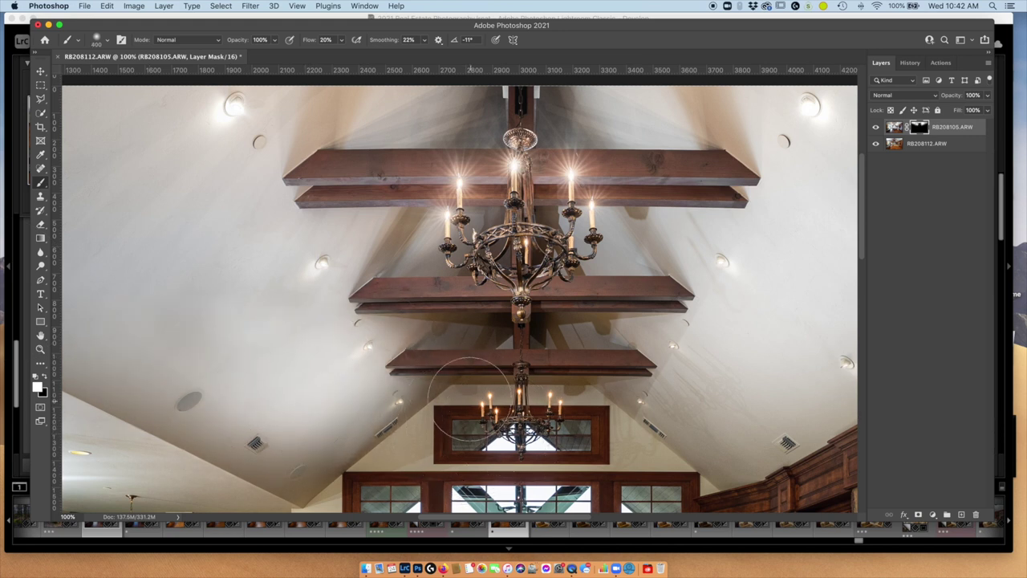
pyautogui.moveTo(446, 385)
pyautogui.mouseDown()
pyautogui.moveTo(618, 380)
pyautogui.moveTo(355, 376)
pyautogui.moveTo(602, 382)
pyautogui.moveTo(457, 377)
pyautogui.moveTo(484, 334)
pyautogui.moveTo(527, 331)
pyautogui.moveTo(316, 327)
pyautogui.moveTo(517, 317)
pyautogui.moveTo(479, 333)
pyautogui.moveTo(502, 332)
pyautogui.moveTo(441, 346)
pyautogui.moveTo(371, 322)
pyautogui.moveTo(405, 345)
pyautogui.moveTo(394, 340)
pyautogui.moveTo(537, 344)
pyautogui.moveTo(556, 342)
pyautogui.moveTo(550, 330)
pyautogui.moveTo(636, 315)
pyautogui.moveTo(580, 338)
pyautogui.moveTo(585, 346)
pyautogui.moveTo(544, 325)
pyautogui.moveTo(486, 346)
pyautogui.moveTo(645, 320)
pyautogui.moveTo(630, 308)
pyautogui.moveTo(551, 338)
pyautogui.moveTo(601, 290)
pyautogui.mouseUp()
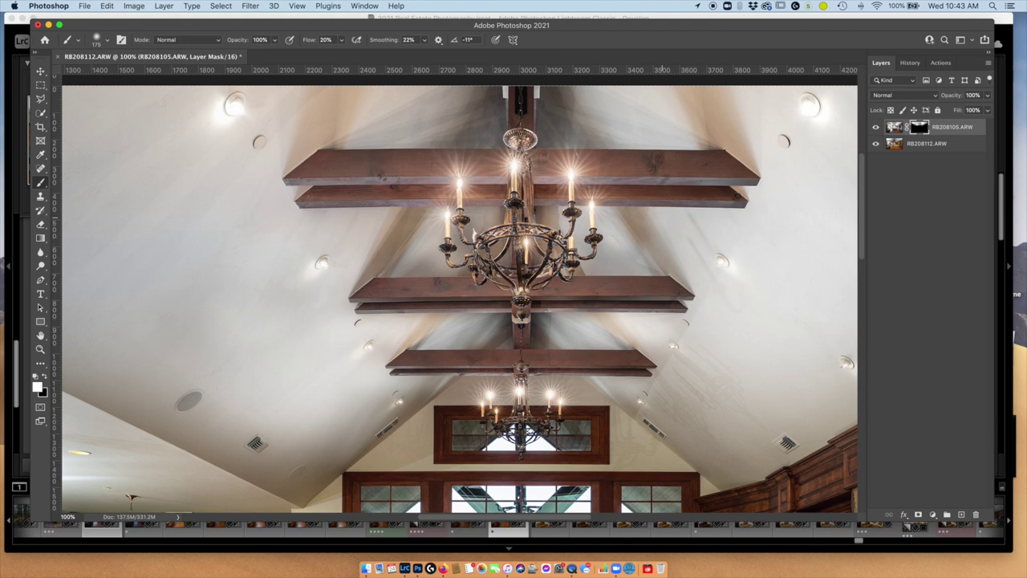
pyautogui.moveTo(548, 210); pyautogui.dragTo(552, 214)
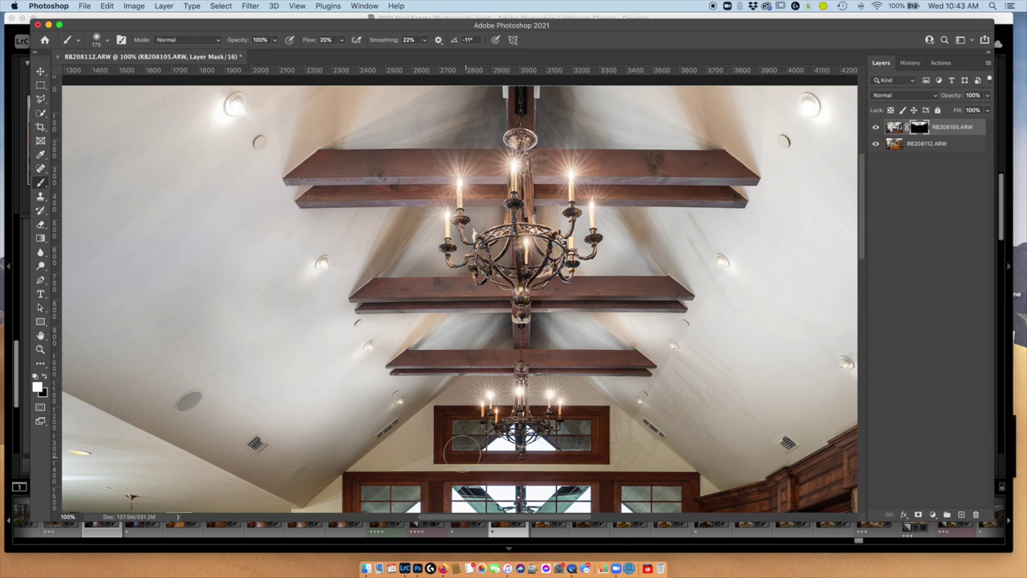
# Step: Reduce the brush to 100 px and paint white on the mask over the small upper window behind the far chandelier
pyautogui.press('[')
pyautogui.press('[')
pyautogui.press('[')
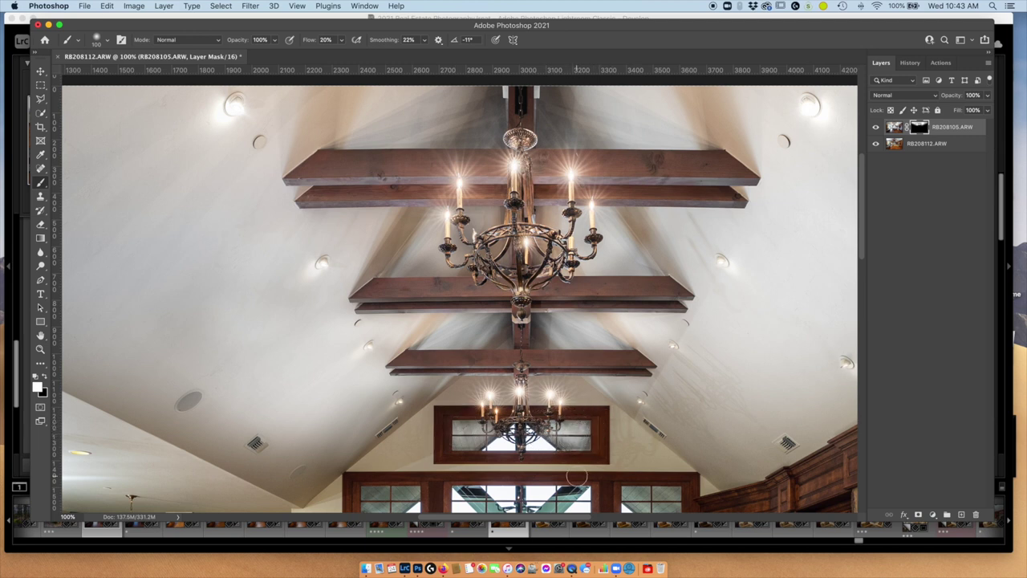
# Step: Try to outline the middle transom window above the glass doors with the Polygonal Lasso tool
pyautogui.scroll(-5, 577, 477)
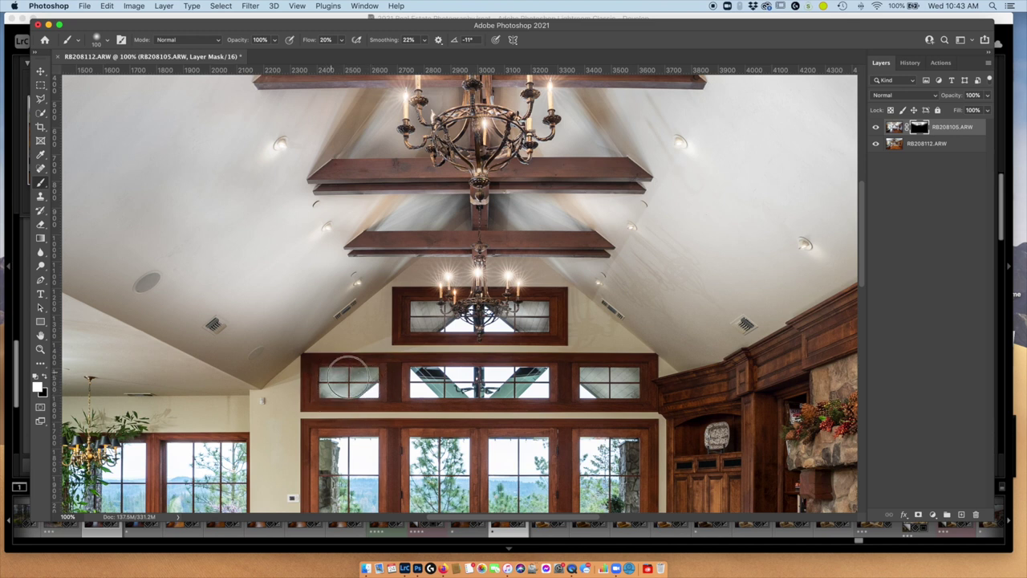
pyautogui.click(40, 98)
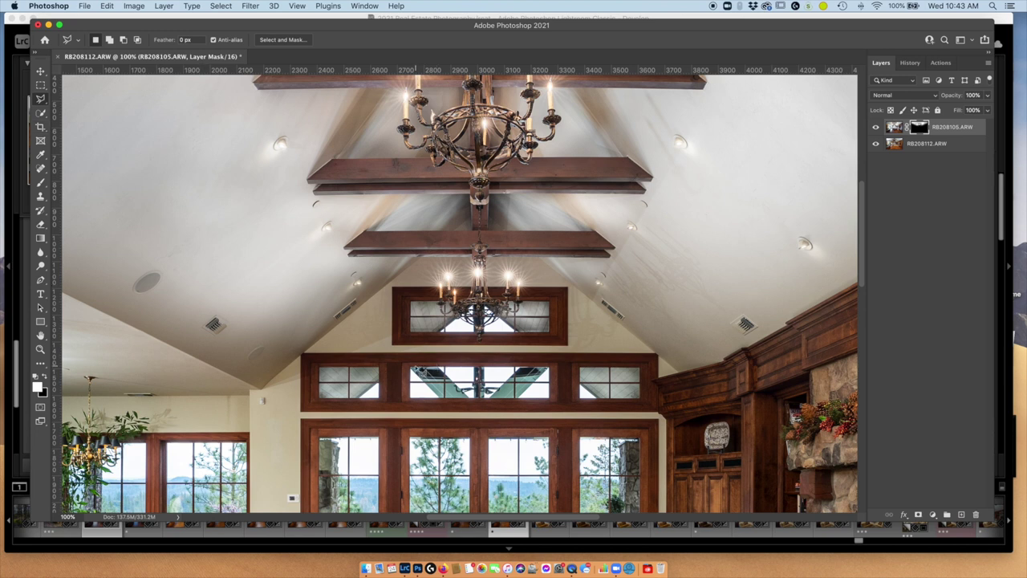
pyautogui.moveTo(411, 369)
pyautogui.mouseDown()
pyautogui.moveTo(553, 371)
pyautogui.moveTo(554, 401)
pyautogui.moveTo(438, 409)
pyautogui.moveTo(411, 401)
pyautogui.moveTo(411, 371)
pyautogui.mouseUp()
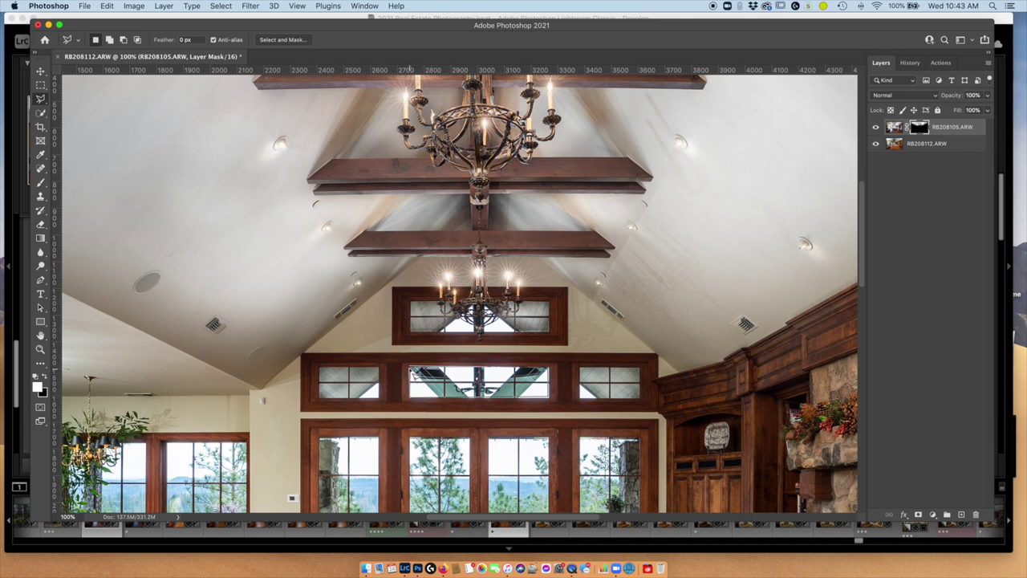
pyautogui.moveTo(481, 393)
pyautogui.mouseDown()
pyautogui.moveTo(565, 425)
pyautogui.moveTo(539, 414)
pyautogui.moveTo(595, 340)
pyautogui.mouseUp()
pyautogui.press('Return')
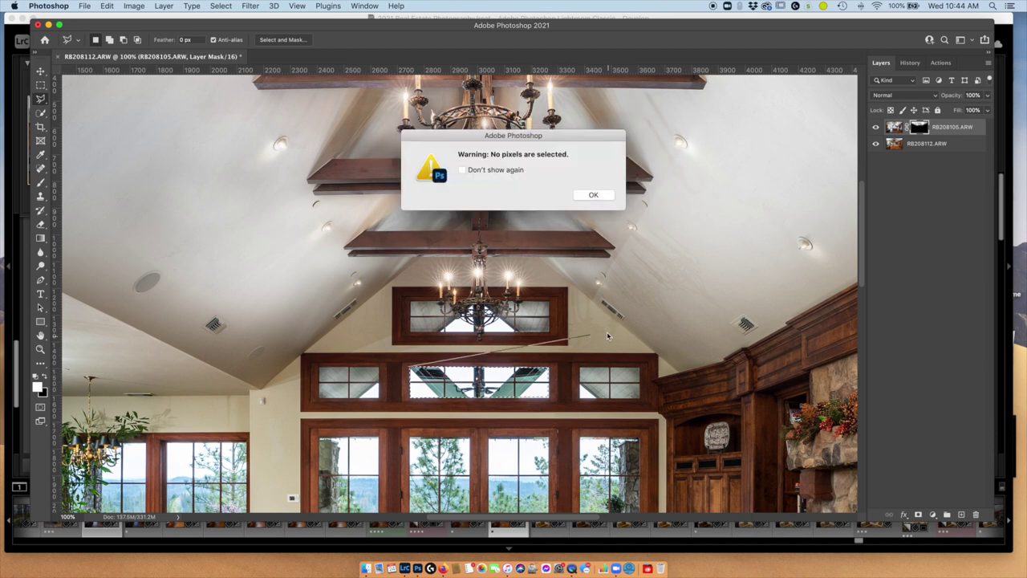
pyautogui.click(586, 195)
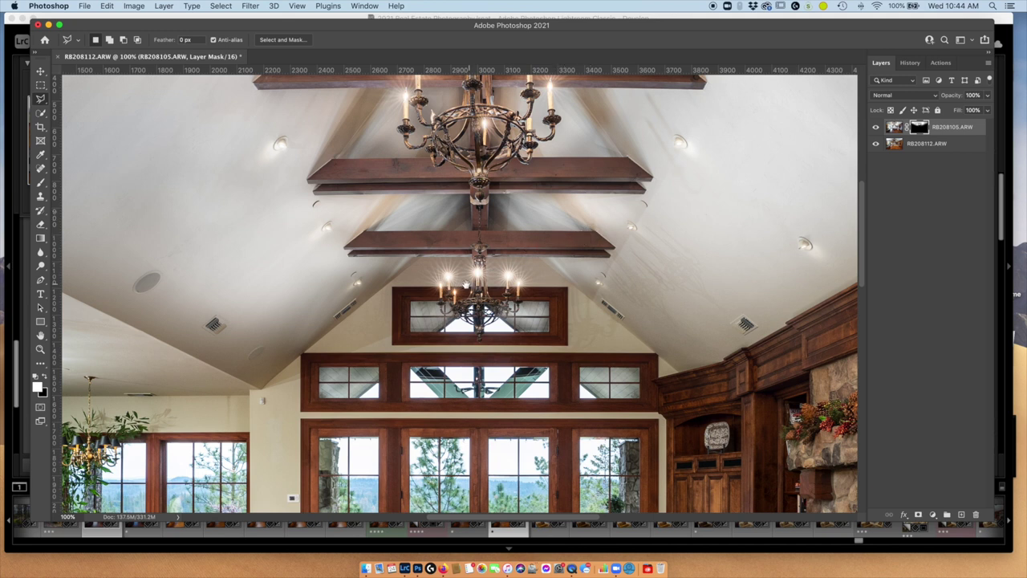
# Step: Switch to a 70 px brush with black as the foreground colour for the mask around the large chandelier
pyautogui.moveTo(460, 287); pyautogui.dragTo(503, 496)
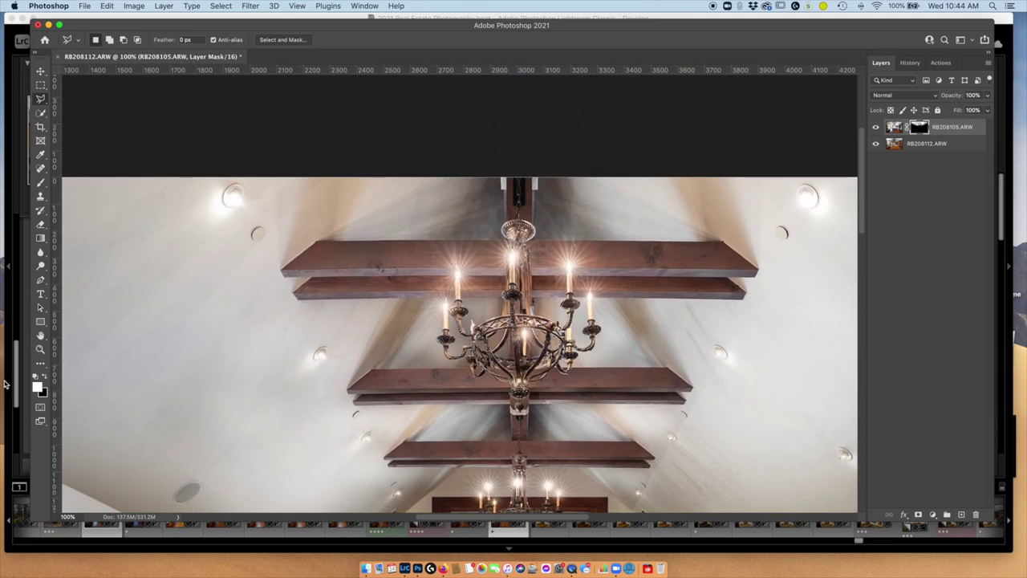
pyautogui.press('x')
pyautogui.click(41, 183)
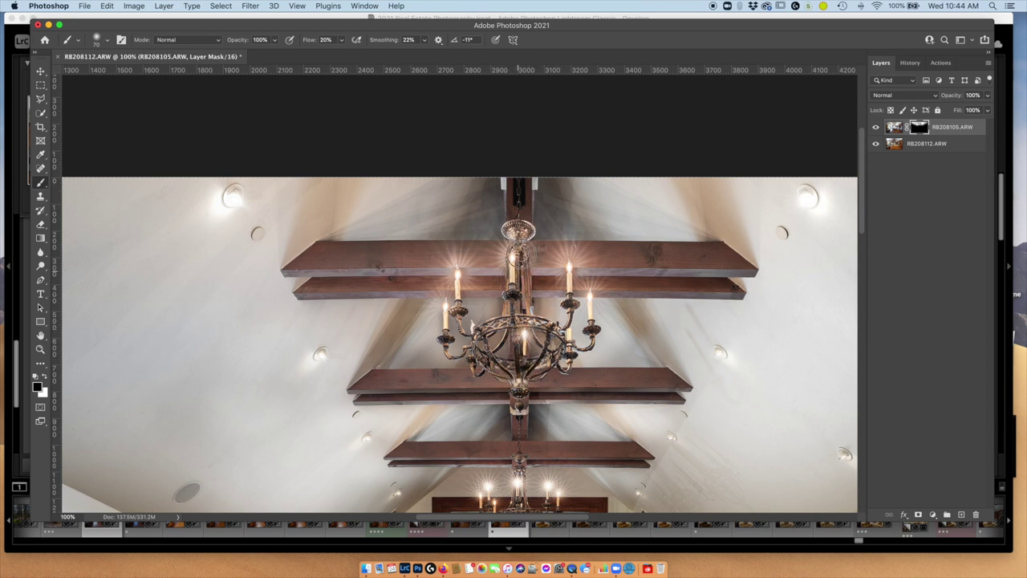
# Step: Hide and show the RB208105.ARW layer to compare the ceiling with and without it, and review the whole image
pyautogui.click(877, 129)
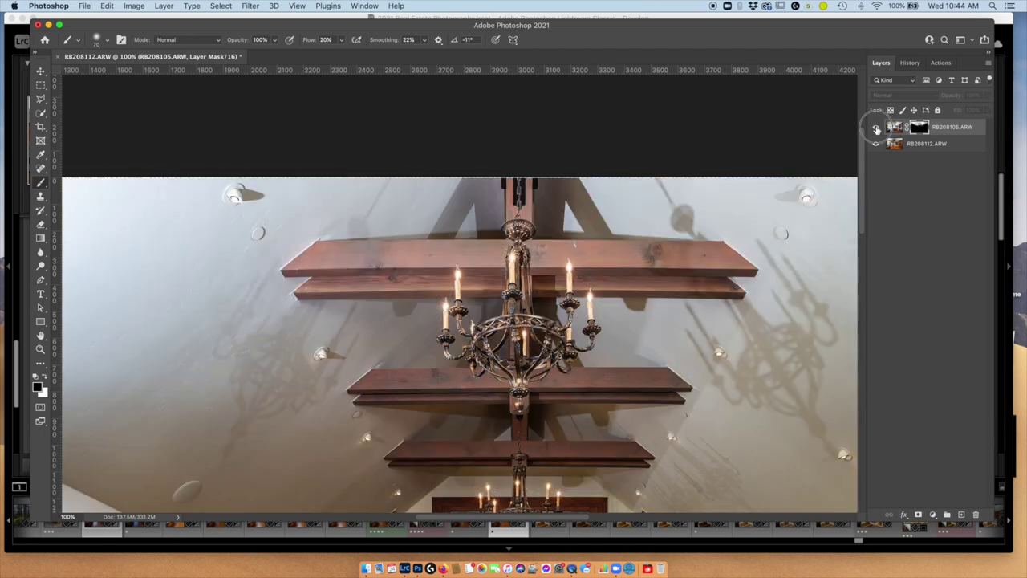
pyautogui.click(876, 130)
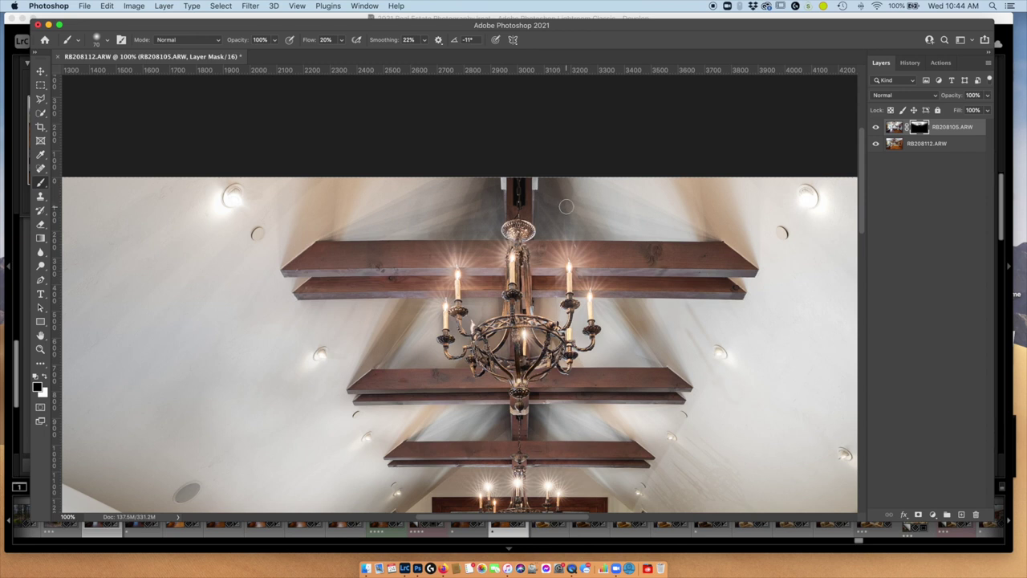
pyautogui.press('super+minus')
pyautogui.press('super+minus')
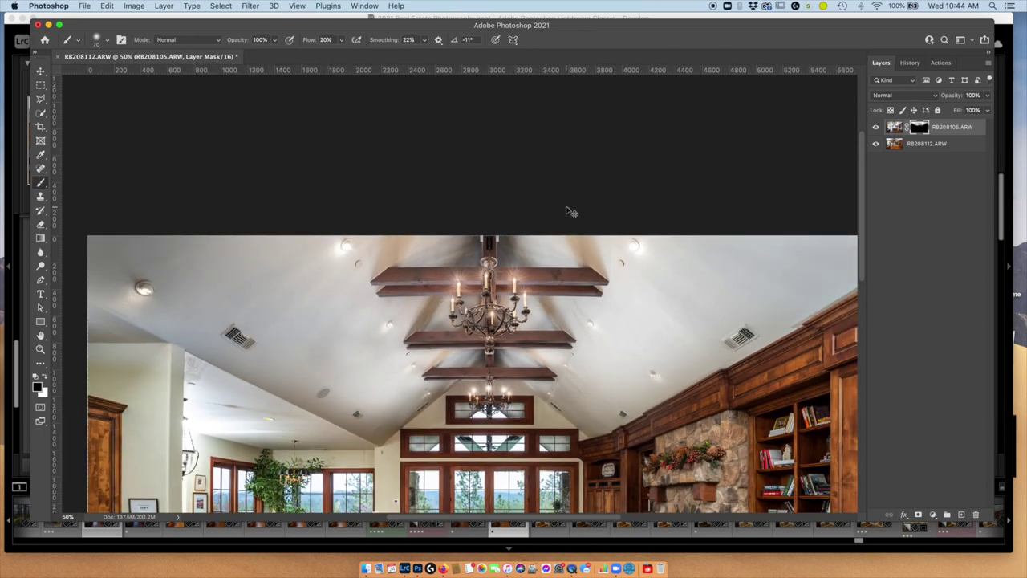
pyautogui.press('super+minus')
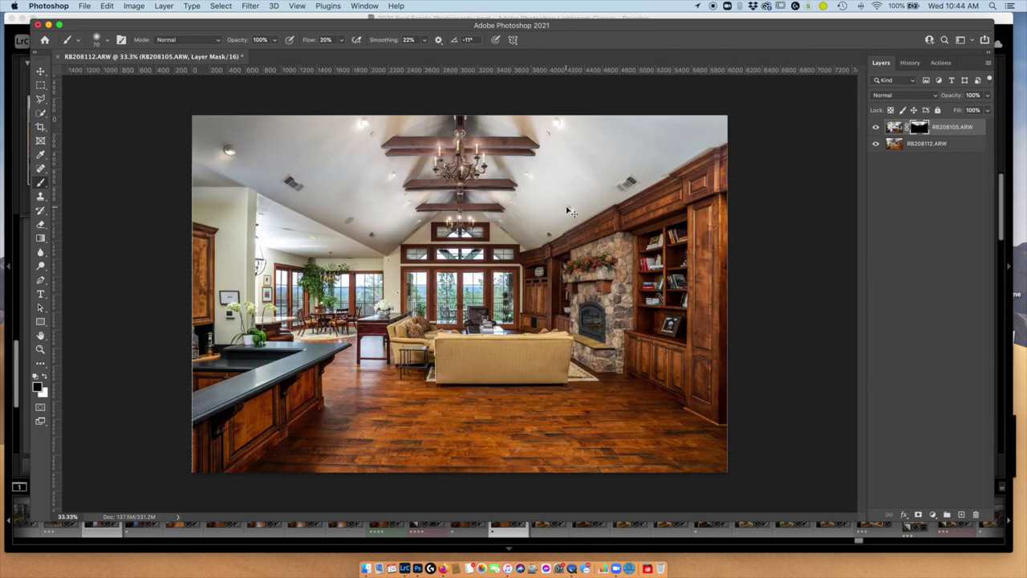
# Step: Paint white on the mask over the dining area ceiling and the adjoining wall with an 800 px brush
pyautogui.press('super+plus')
pyautogui.press('super+plus')
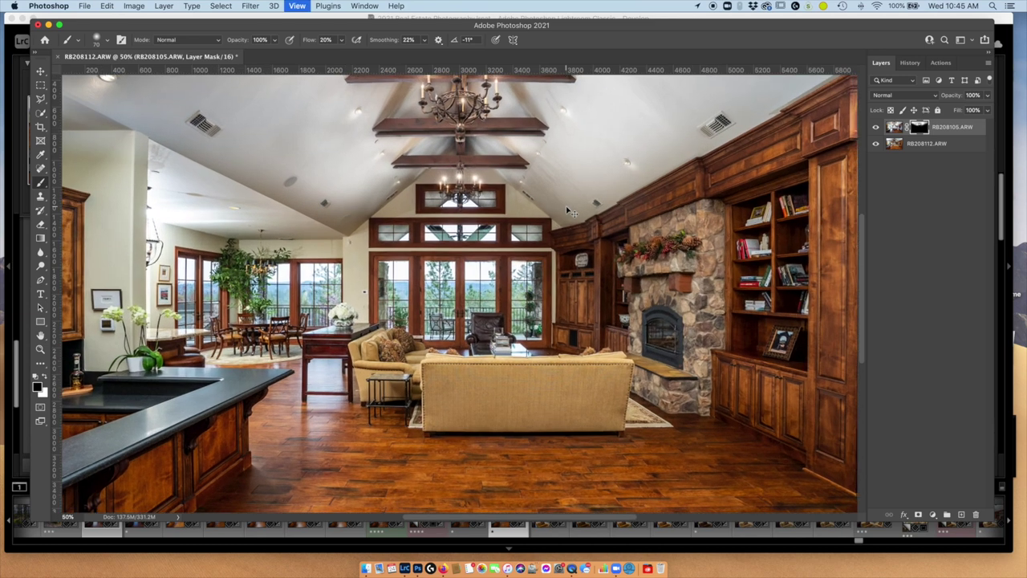
pyautogui.moveTo(279, 127); pyautogui.dragTo(583, 229)
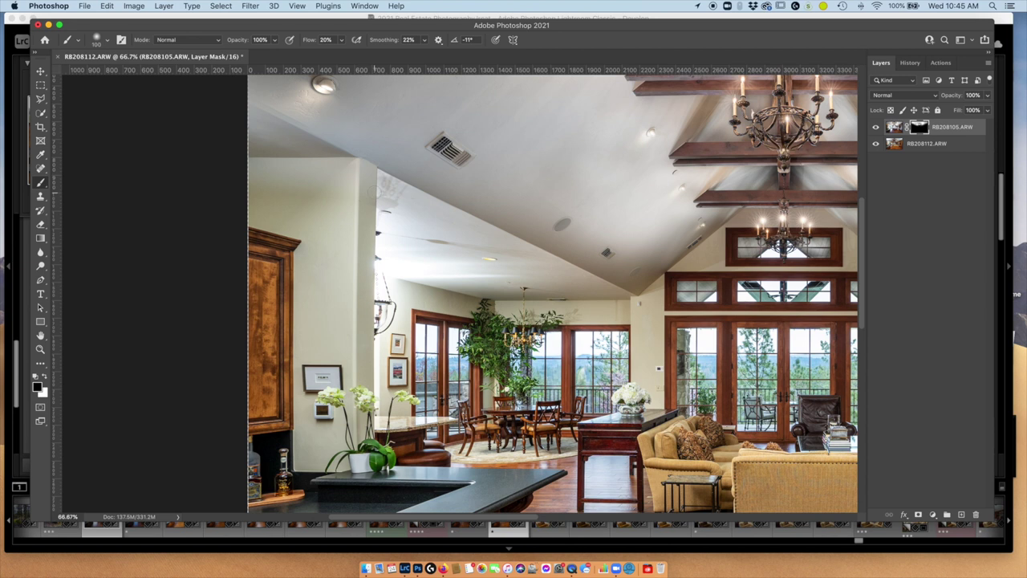
pyautogui.press(']')
pyautogui.press(']')
pyautogui.press(']')
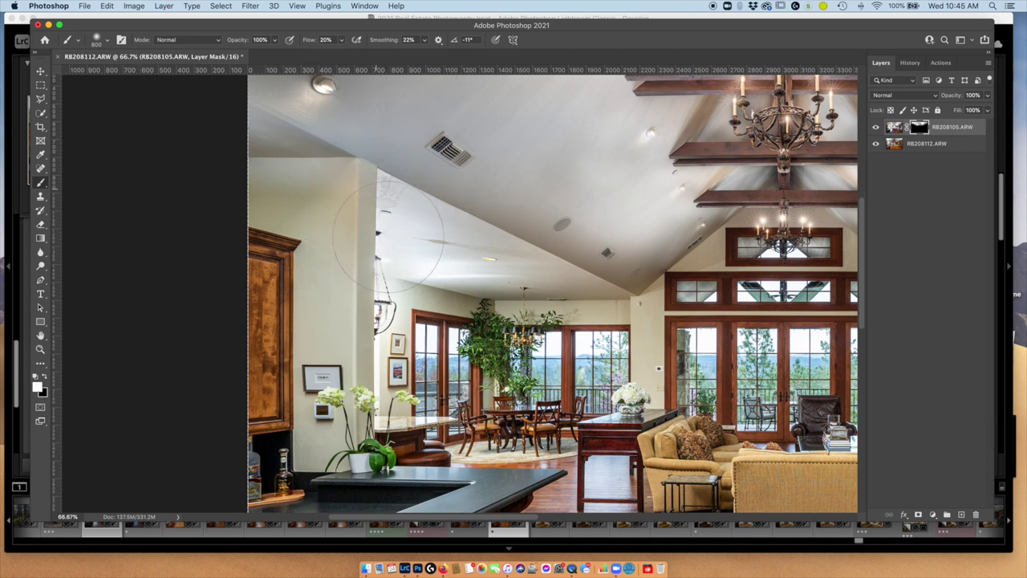
pyautogui.moveTo(396, 229)
pyautogui.mouseDown()
pyautogui.moveTo(436, 252)
pyautogui.moveTo(588, 275)
pyautogui.moveTo(627, 268)
pyautogui.moveTo(539, 271)
pyautogui.moveTo(450, 249)
pyautogui.mouseUp()
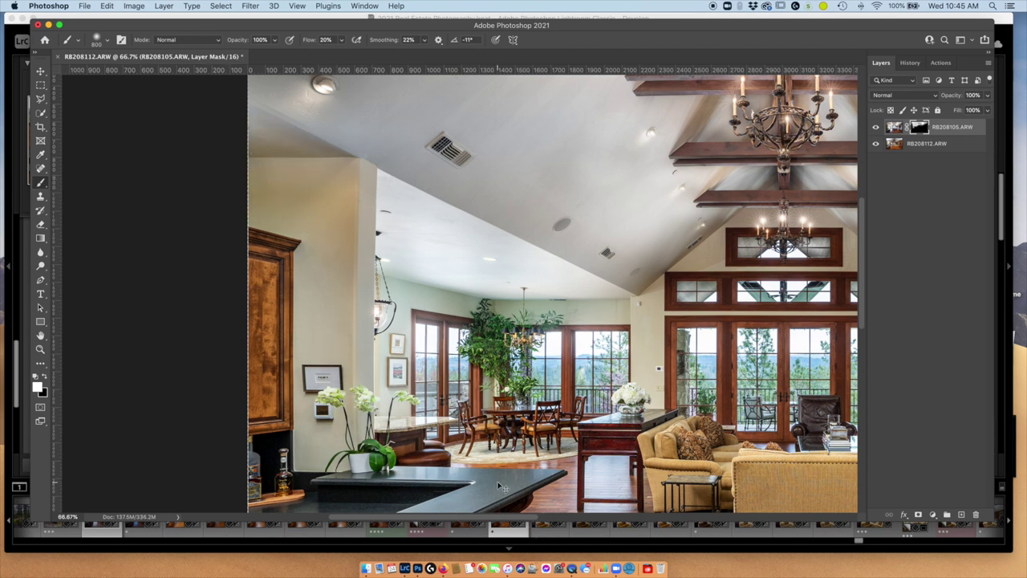
# Step: Paint white on the mask over the stone fireplace wall beside the bookcase with the brush reduced to 500 px
pyautogui.press('super+minus')
pyautogui.press('super+minus')
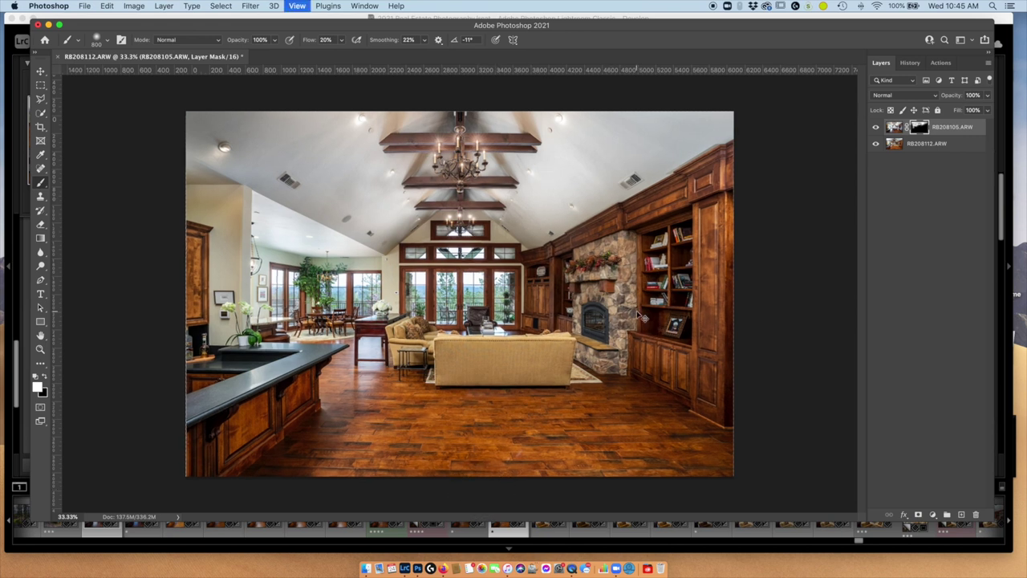
pyautogui.press('super+plus')
pyautogui.press('super+plus')
pyautogui.moveTo(665, 278); pyautogui.dragTo(476, 277)
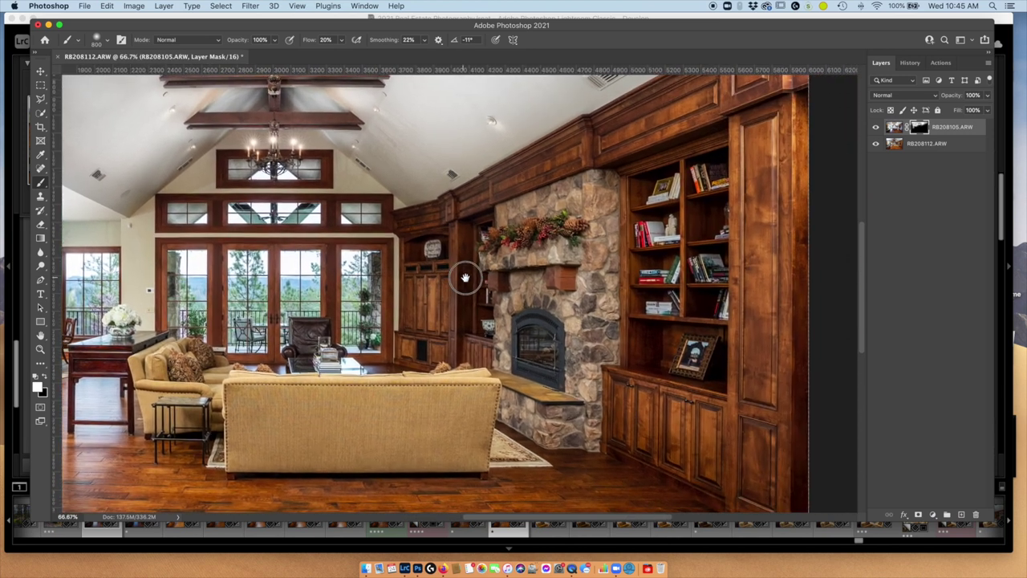
pyautogui.press('[')
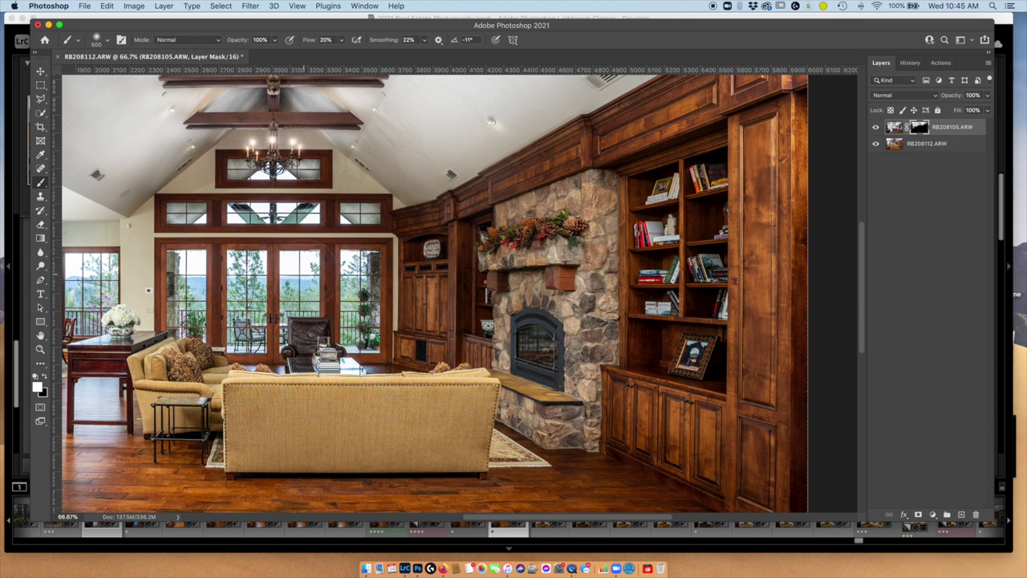
pyautogui.moveTo(594, 156)
pyautogui.mouseDown()
pyautogui.moveTo(592, 450)
pyautogui.moveTo(590, 179)
pyautogui.moveTo(587, 277)
pyautogui.moveTo(552, 263)
pyautogui.moveTo(491, 269)
pyautogui.moveTo(522, 275)
pyautogui.moveTo(488, 193)
pyautogui.moveTo(482, 201)
pyautogui.moveTo(634, 221)
pyautogui.mouseUp()
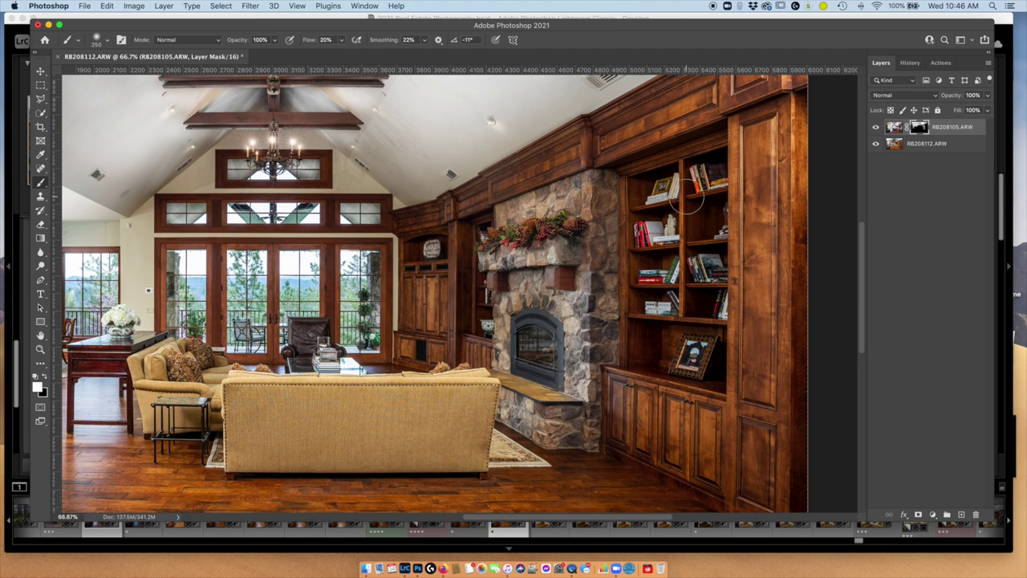
# Step: Paint white on the mask over the bookcase wall and the furniture near the French doors with the brush enlarged to 900 px
pyautogui.press(']')
pyautogui.press(']')
pyautogui.press(']')
pyautogui.press(']')
pyautogui.press(']')
pyautogui.press(']')
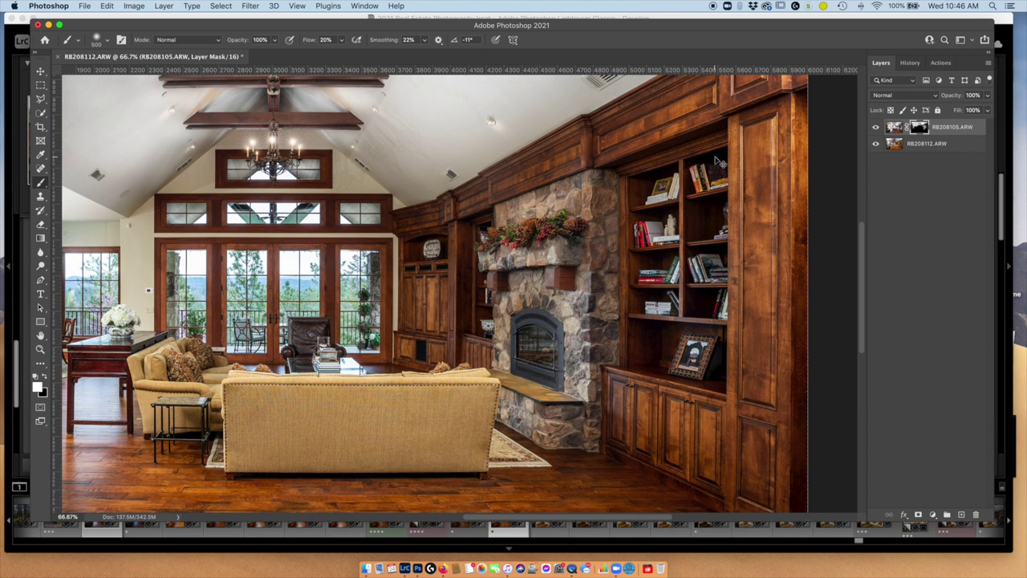
pyautogui.press('super+minus')
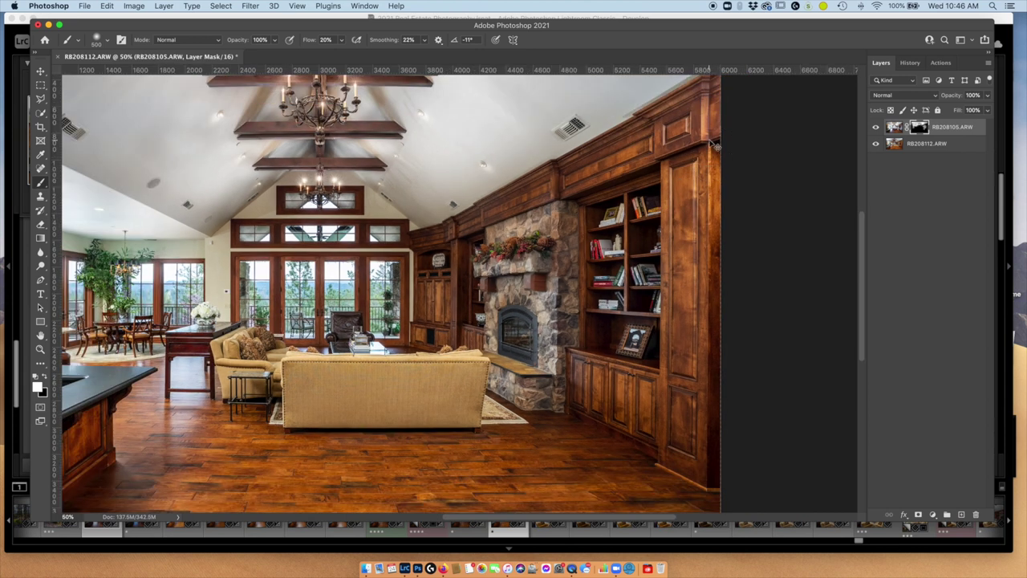
pyautogui.press('super+minus')
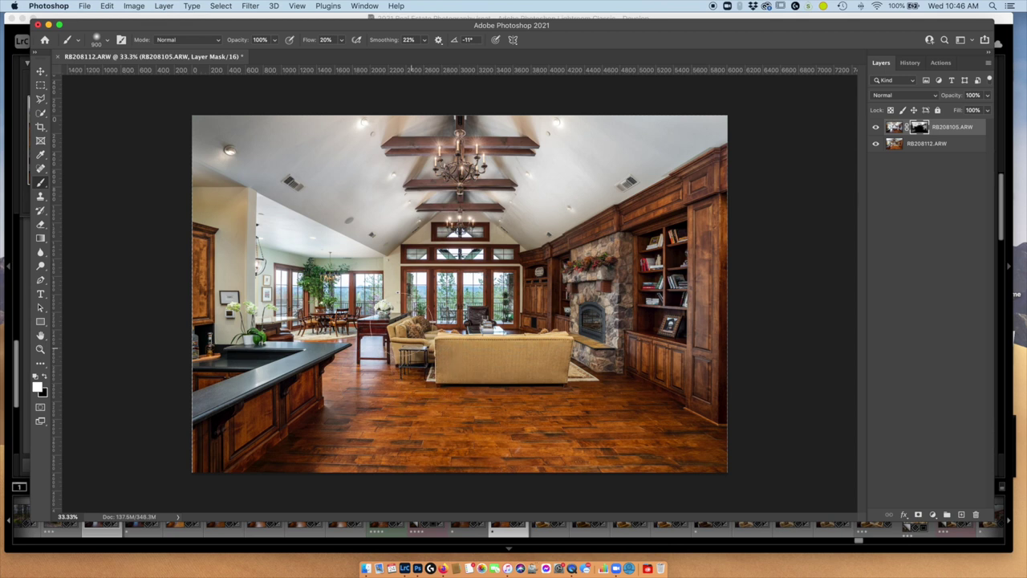
pyautogui.click(407, 314)
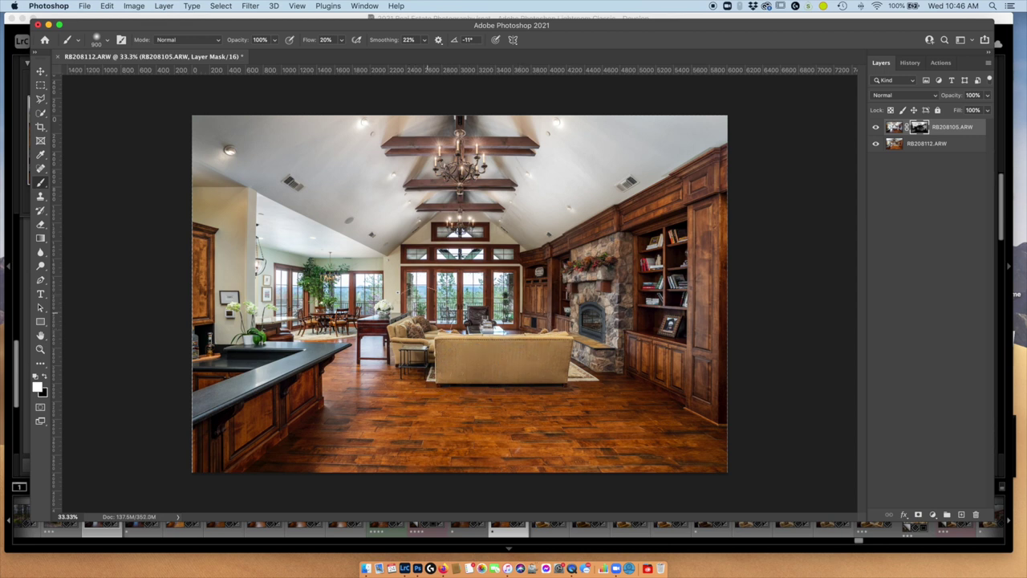
# Step: Reduce the brush to 200 px for detailed mask work on the seating area by the French doors
pyautogui.press('super+1')
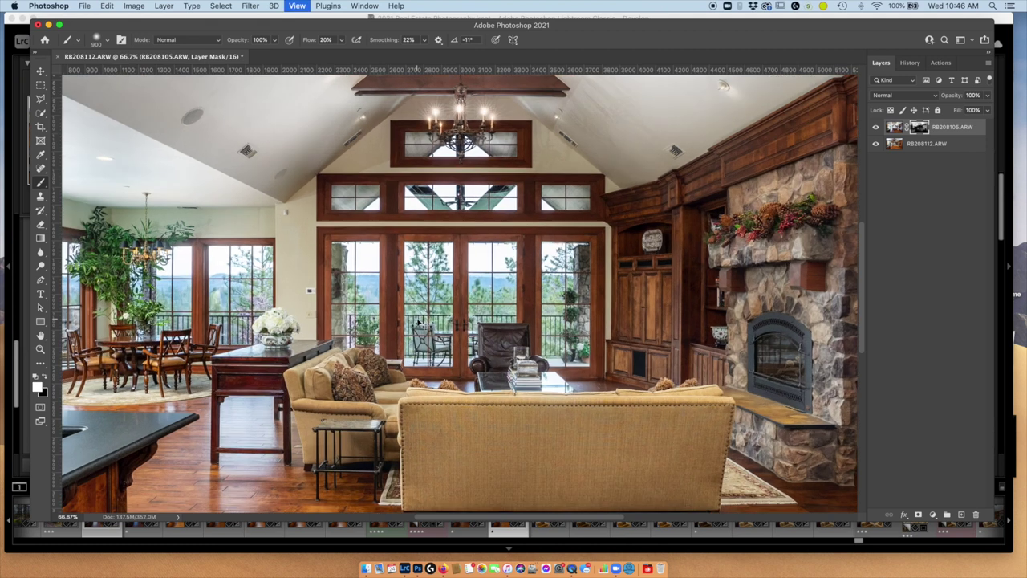
pyautogui.hscroll(-5, 460, 292)
pyautogui.scroll(-2, 460, 292)
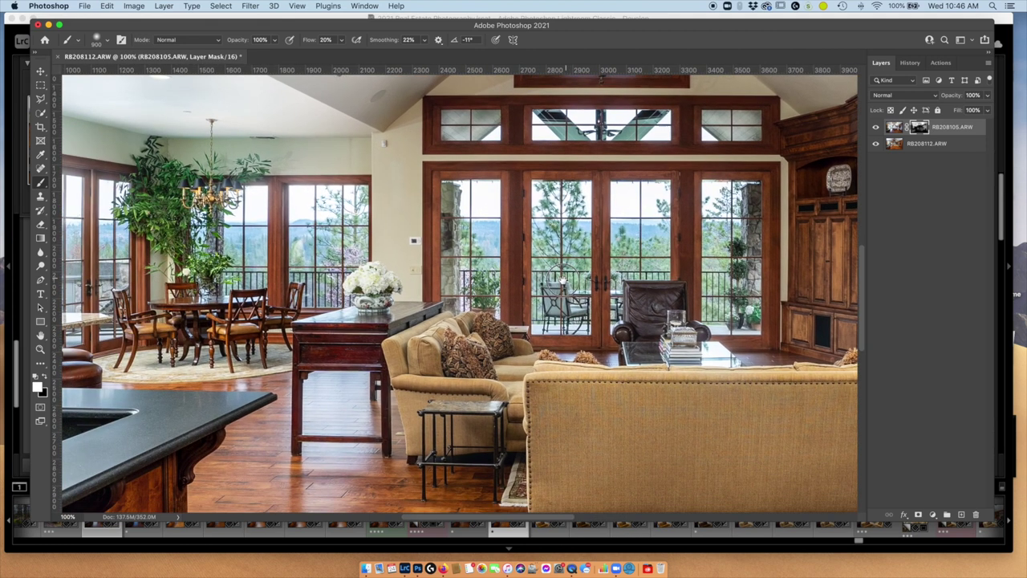
pyautogui.press('super+equal')
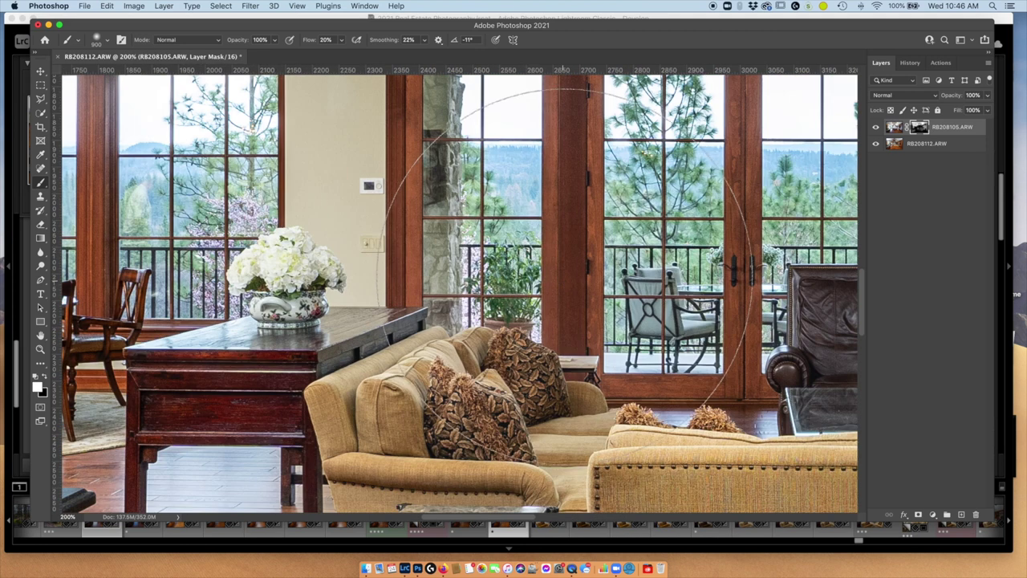
pyautogui.press('[')
pyautogui.press('[')
pyautogui.press('[')
pyautogui.press('[')
pyautogui.press('[')
pyautogui.press('[')
pyautogui.press('[')
pyautogui.press('[')
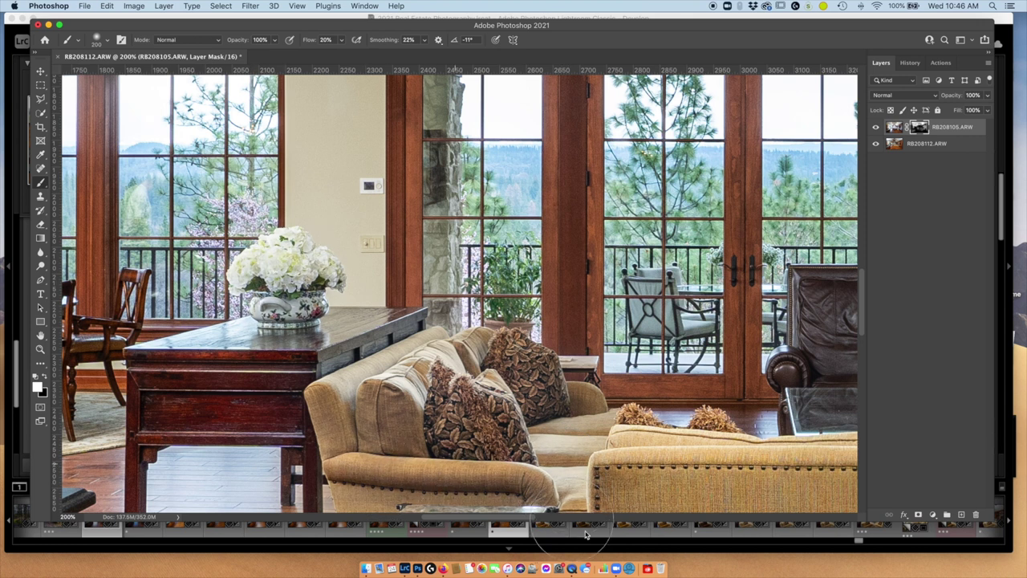
pyautogui.click(417, 522)
pyautogui.press('Right')
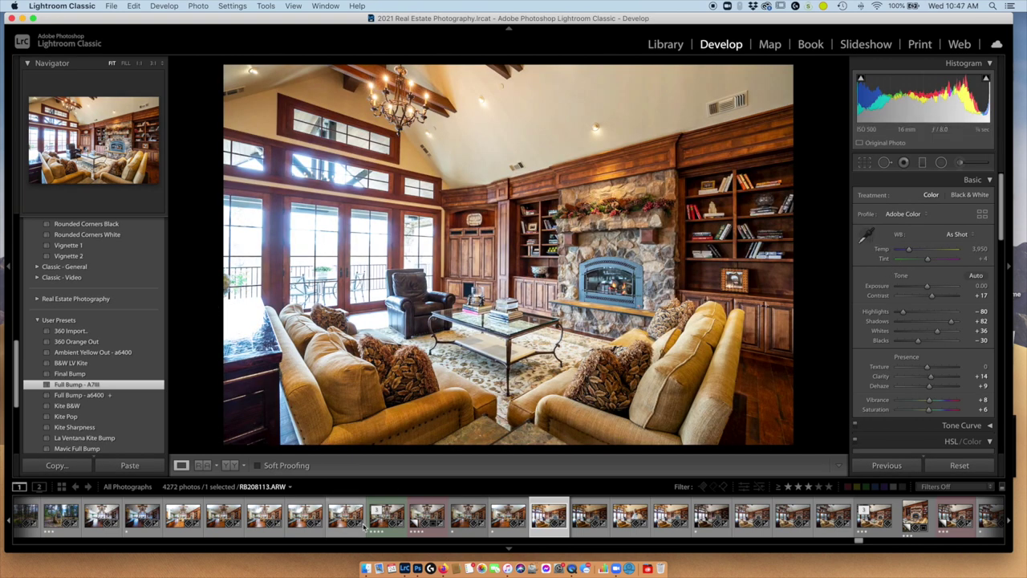
pyautogui.click(434, 554)
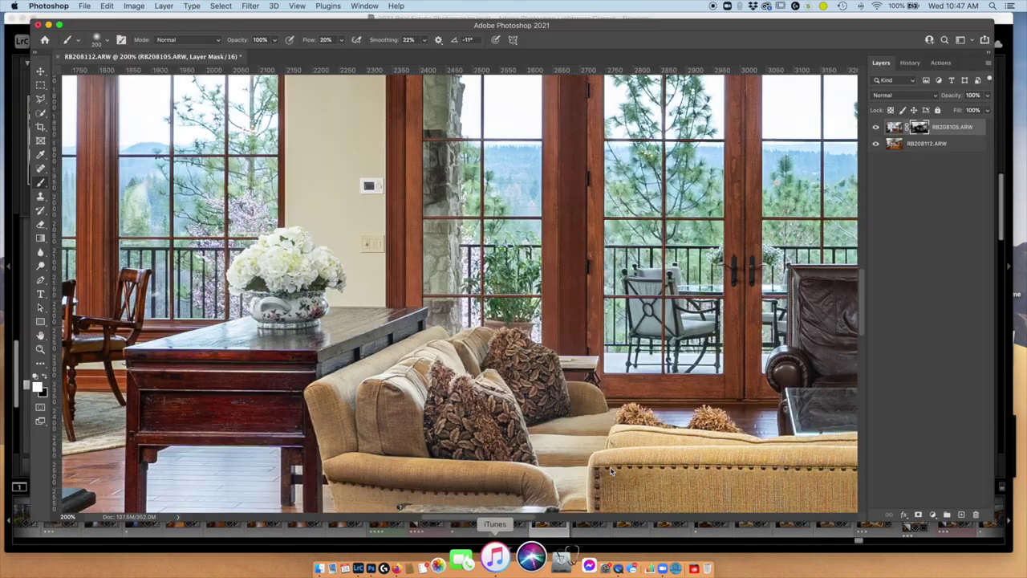
# Step: Paint white on the mask over the leather armchair's back, seat and armrests with the brush reduced to 70 px
pyautogui.moveTo(649, 428); pyautogui.dragTo(281, 302)
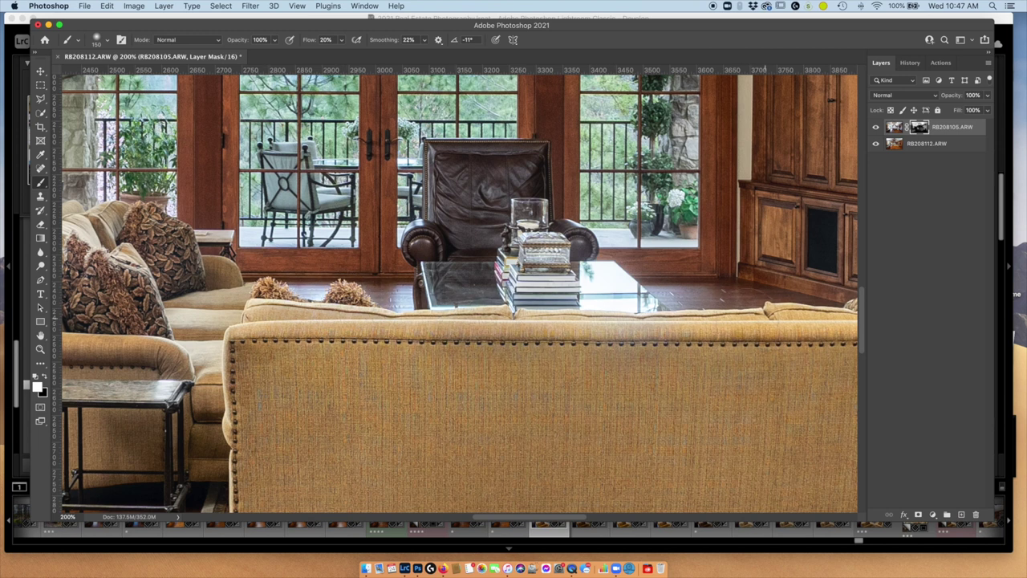
pyautogui.hscroll(5, 626, 305)
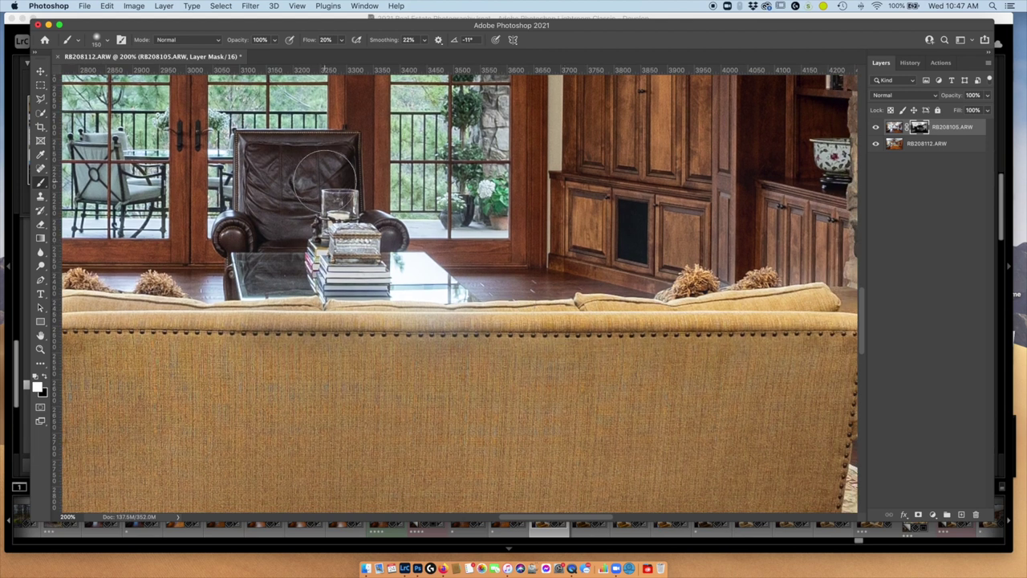
pyautogui.scroll(5, 325, 178)
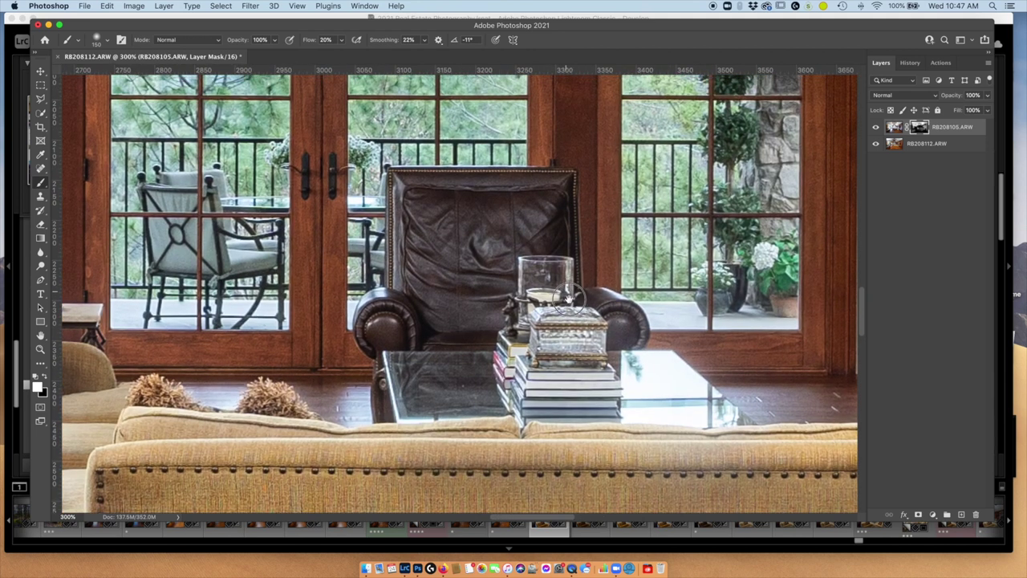
pyautogui.scroll(1, 566, 297)
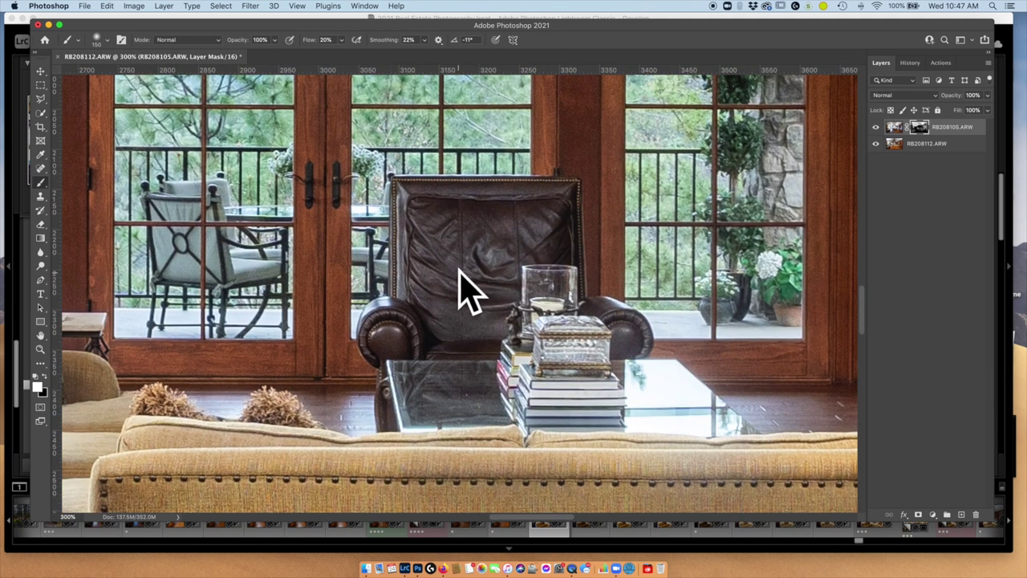
pyautogui.press('[')
pyautogui.press('[')
pyautogui.press('[')
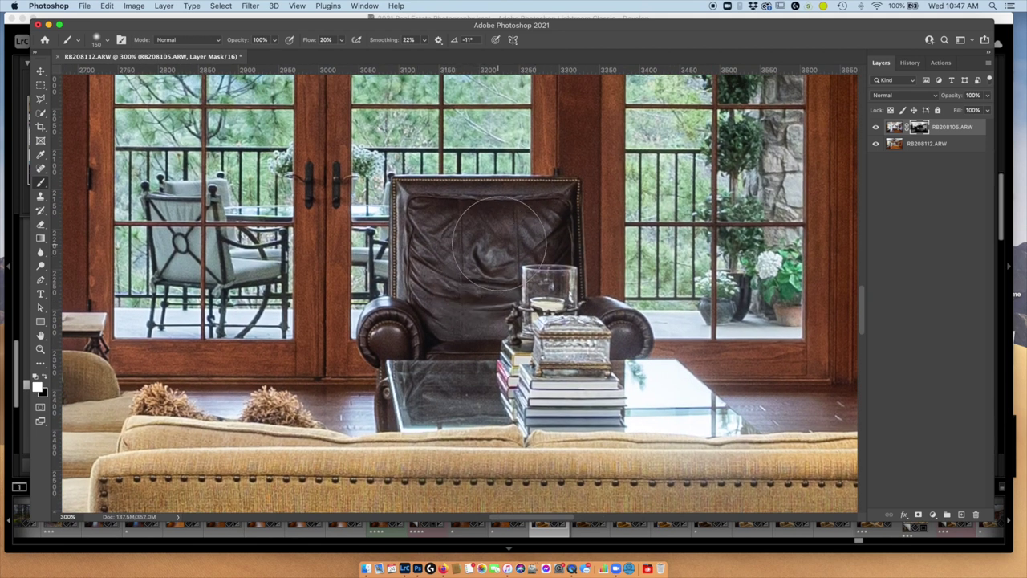
pyautogui.moveTo(499, 263)
pyautogui.mouseDown()
pyautogui.moveTo(456, 280)
pyautogui.moveTo(462, 305)
pyautogui.moveTo(411, 279)
pyautogui.moveTo(436, 218)
pyautogui.moveTo(546, 228)
pyautogui.moveTo(545, 251)
pyautogui.moveTo(392, 195)
pyautogui.moveTo(403, 229)
pyautogui.moveTo(402, 298)
pyautogui.moveTo(381, 348)
pyautogui.moveTo(425, 354)
pyautogui.moveTo(466, 342)
pyautogui.mouseUp()
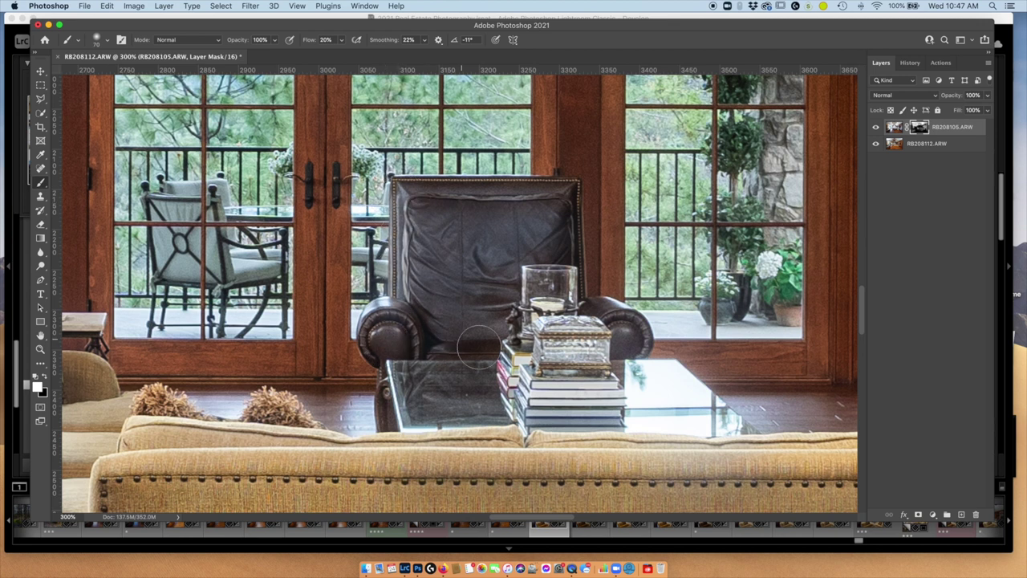
pyautogui.moveTo(630, 341)
pyautogui.mouseDown()
pyautogui.moveTo(634, 325)
pyautogui.moveTo(600, 281)
pyautogui.moveTo(561, 262)
pyautogui.mouseUp()
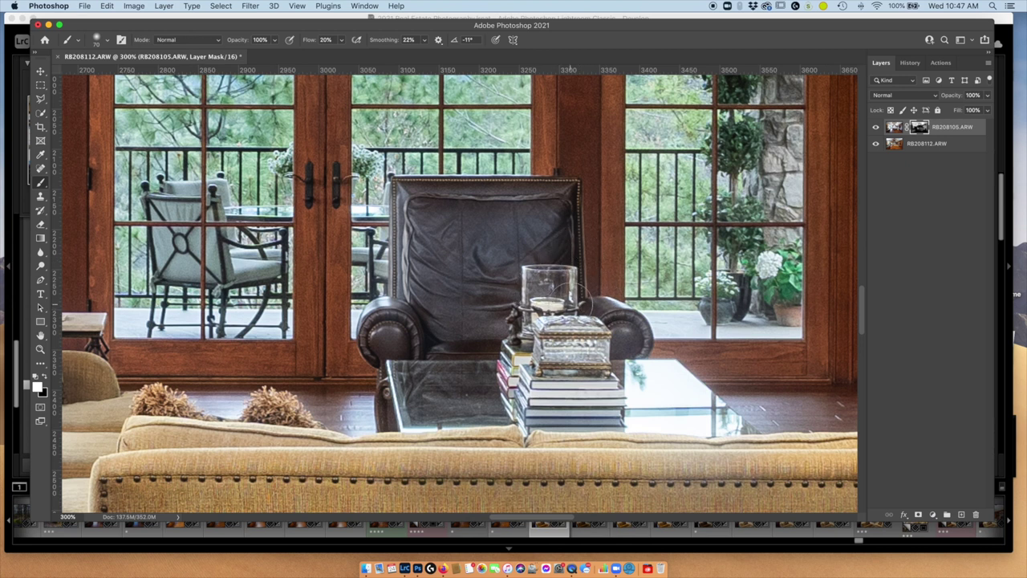
pyautogui.press('super+1')
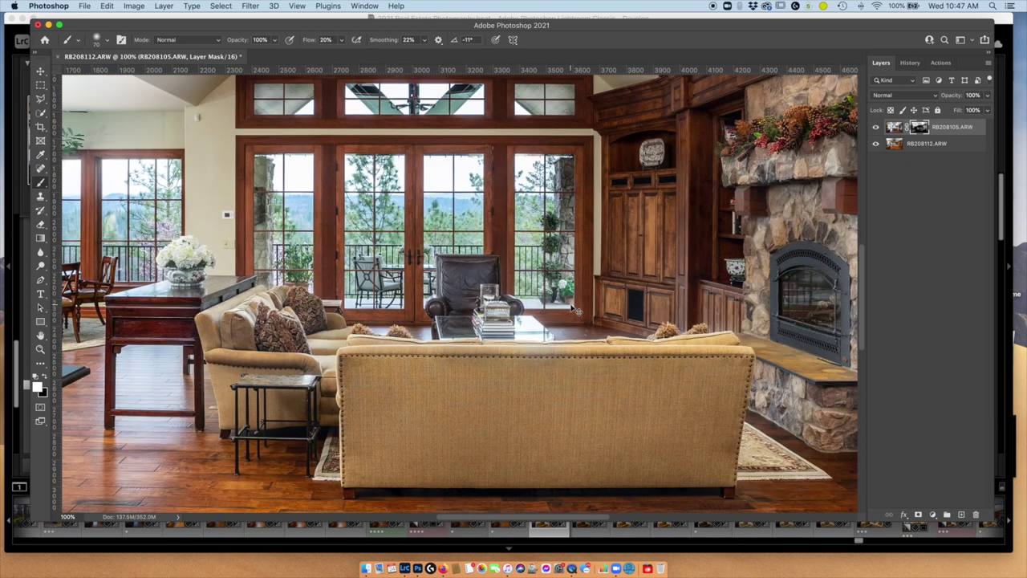
pyautogui.press('super+minus')
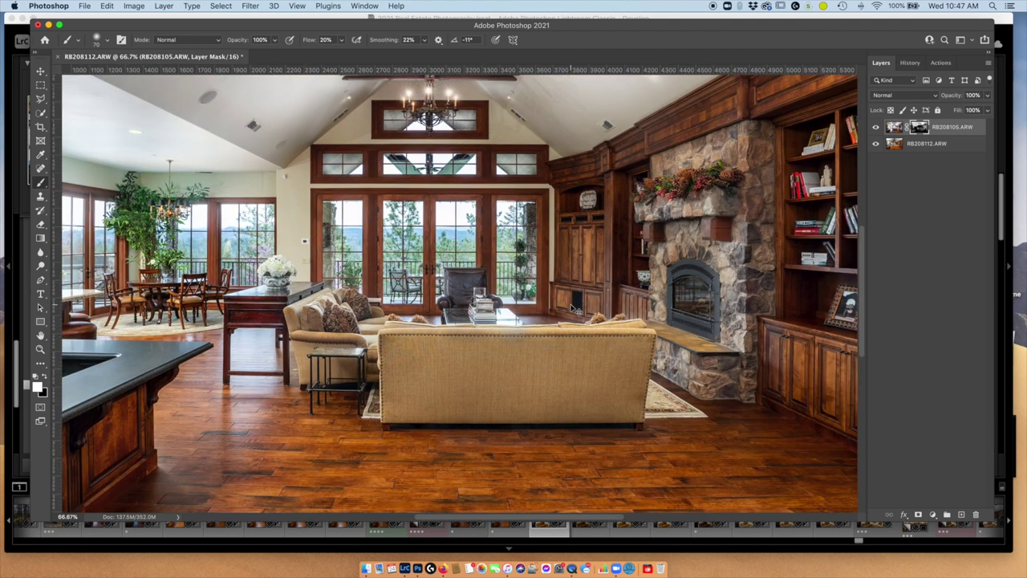
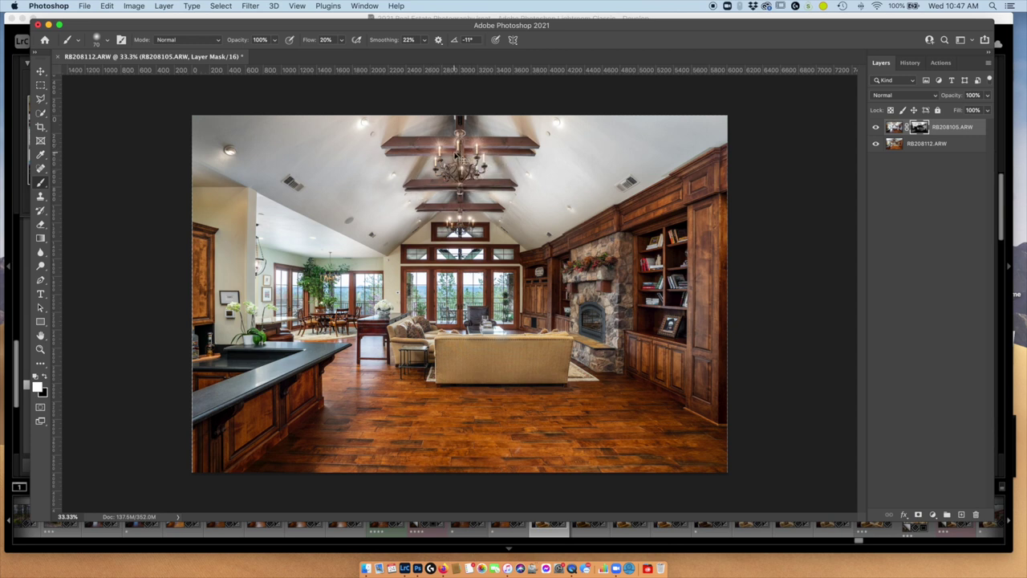
# Step: Save the blended image, close it and return to Lightroom Classic
pyautogui.press('super+s')
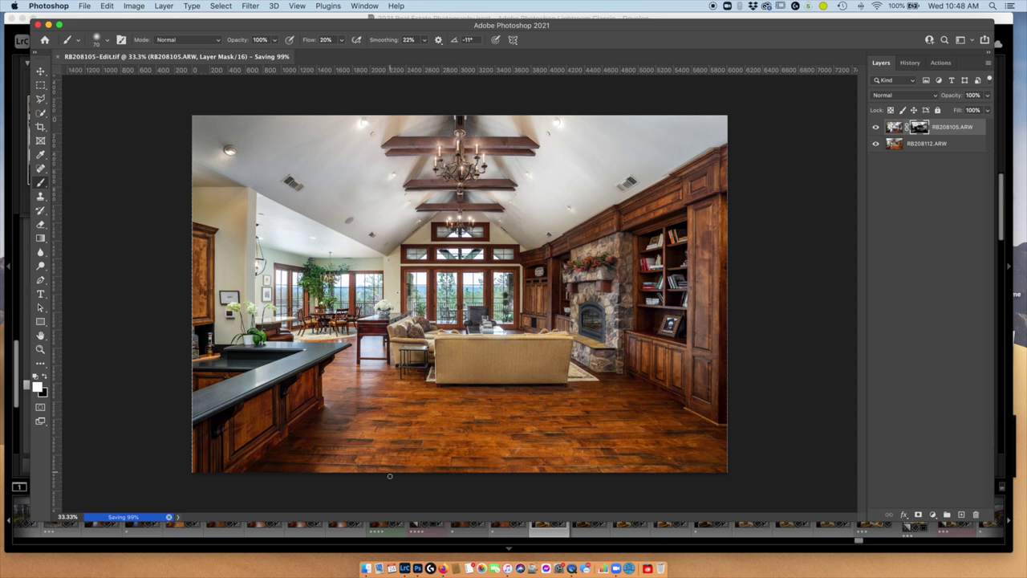
pyautogui.press('super+w')
pyautogui.click(253, 543)
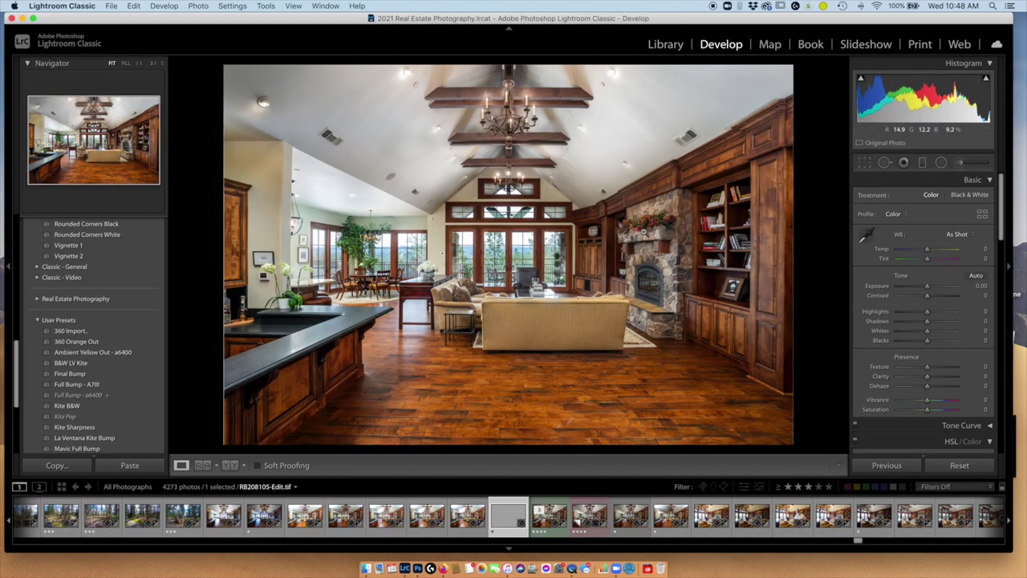
# Step: Set up an adjustment brush with Dehaze at 53 and a smaller brush size for the beams around the large chandelier
pyautogui.click(959, 163)
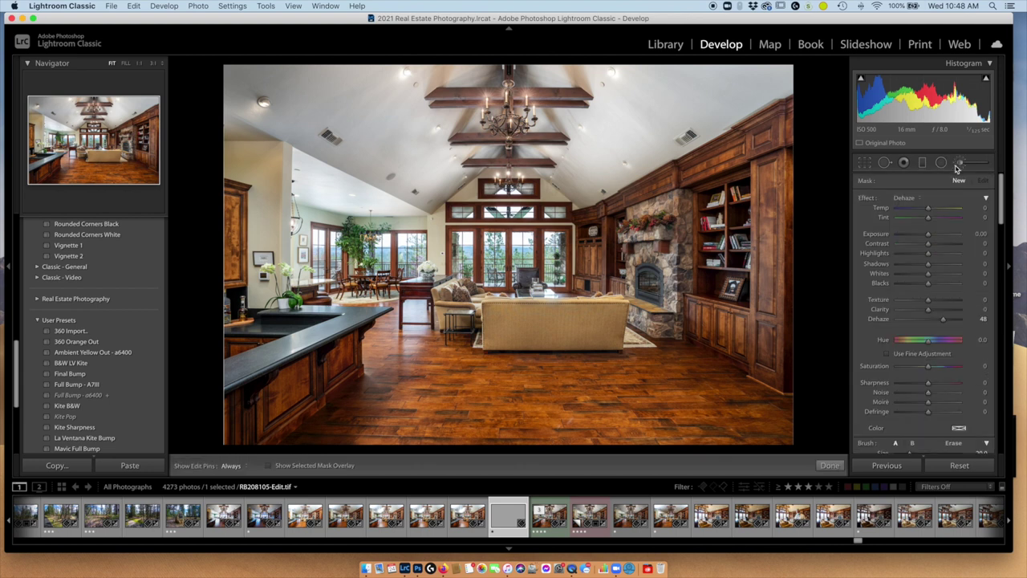
pyautogui.click(906, 197)
pyautogui.click(913, 200)
pyautogui.moveTo(944, 322); pyautogui.dragTo(946, 321)
pyautogui.click(92, 107)
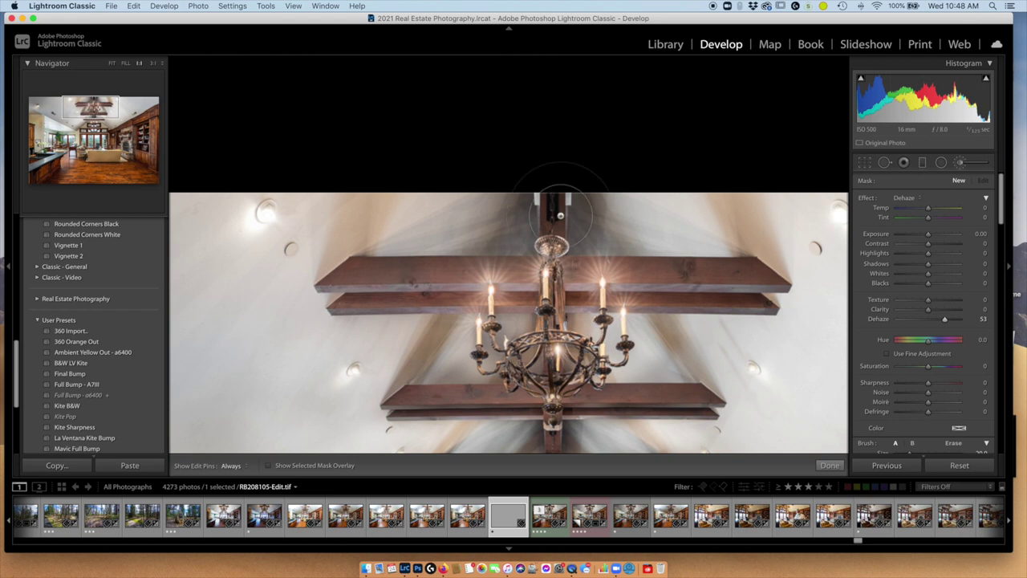
pyautogui.scroll(-3, 726, 277)
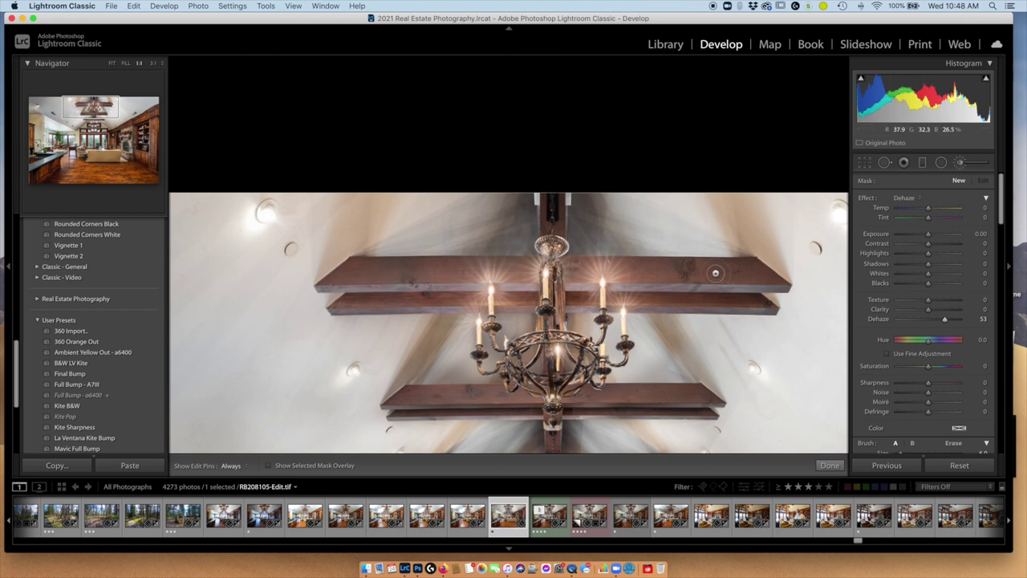
# Step: Brush the Dehaze adjustment along the upper pair of ceiling beams behind the large chandelier, toggling the edit pin's visibility
pyautogui.moveTo(712, 272)
pyautogui.mouseDown()
pyautogui.moveTo(491, 261)
pyautogui.moveTo(357, 269)
pyautogui.moveTo(527, 292)
pyautogui.moveTo(476, 293)
pyautogui.moveTo(432, 289)
pyautogui.moveTo(767, 302)
pyautogui.moveTo(742, 275)
pyautogui.moveTo(755, 273)
pyautogui.moveTo(690, 271)
pyautogui.moveTo(774, 285)
pyautogui.moveTo(661, 276)
pyautogui.mouseUp()
pyautogui.press('h')
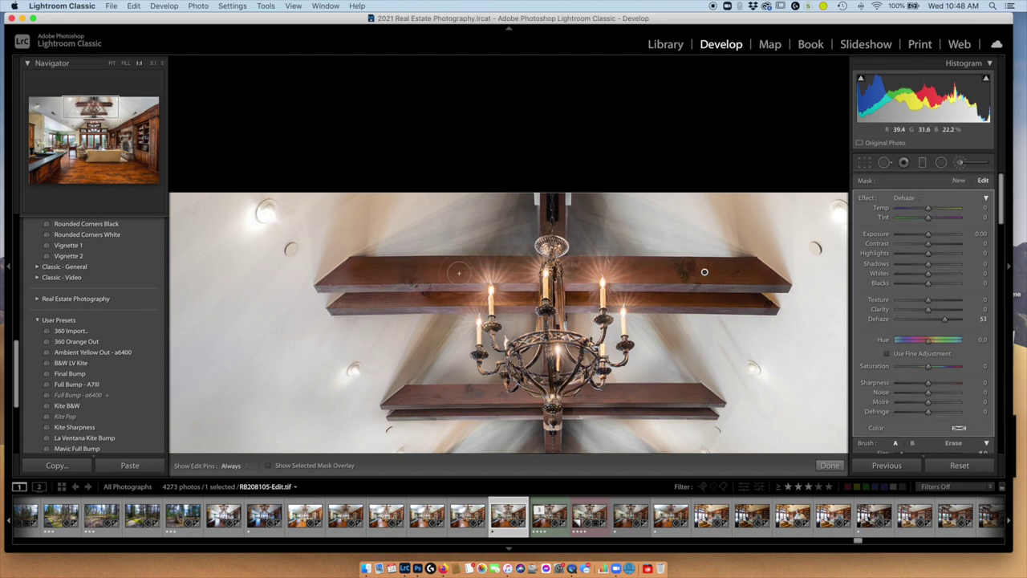
pyautogui.press('h')
pyautogui.moveTo(333, 281)
pyautogui.mouseDown()
pyautogui.moveTo(369, 307)
pyautogui.moveTo(444, 301)
pyautogui.mouseUp()
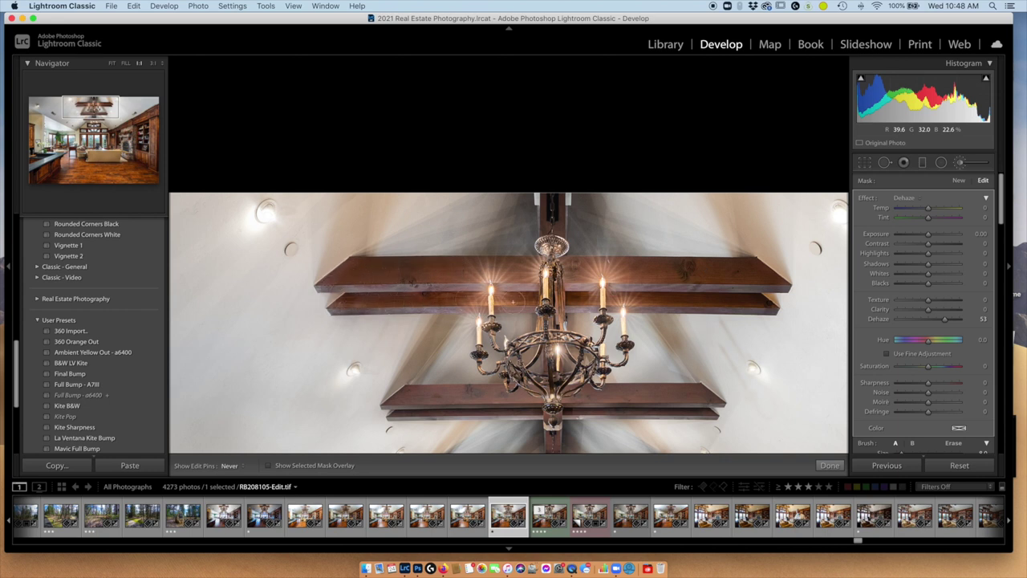
pyautogui.moveTo(534, 299)
pyautogui.mouseDown()
pyautogui.moveTo(704, 271)
pyautogui.moveTo(462, 394)
pyautogui.moveTo(413, 397)
pyautogui.moveTo(708, 404)
pyautogui.mouseUp()
pyautogui.press('h')
pyautogui.press('h')
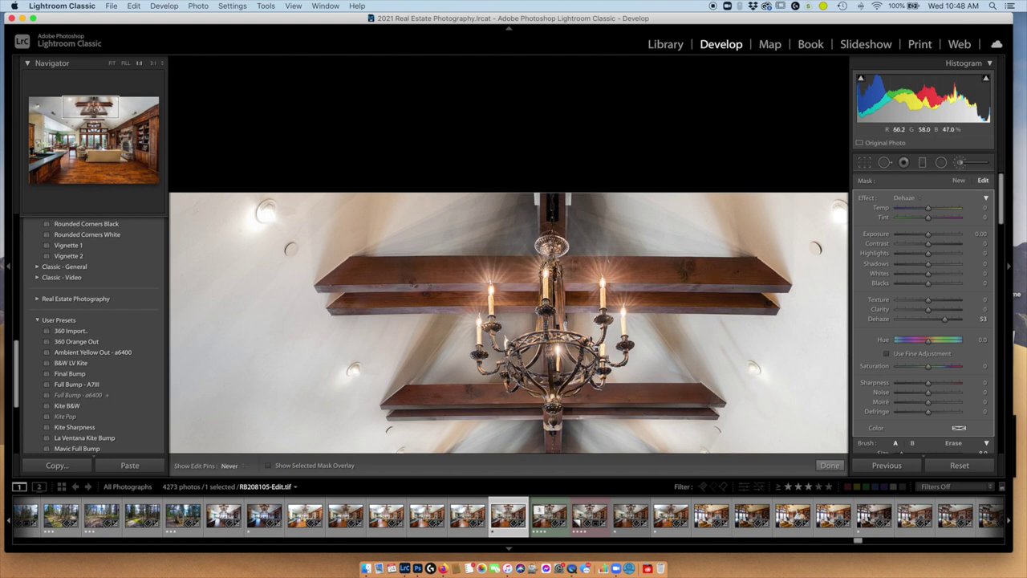
# Step: Extend the Dehaze brushing to the farther ceiling beams between the two chandeliers, adjusting the brush size and toggling the edit pin
pyautogui.press('h')
pyautogui.moveTo(530, 297); pyautogui.dragTo(531, 119)
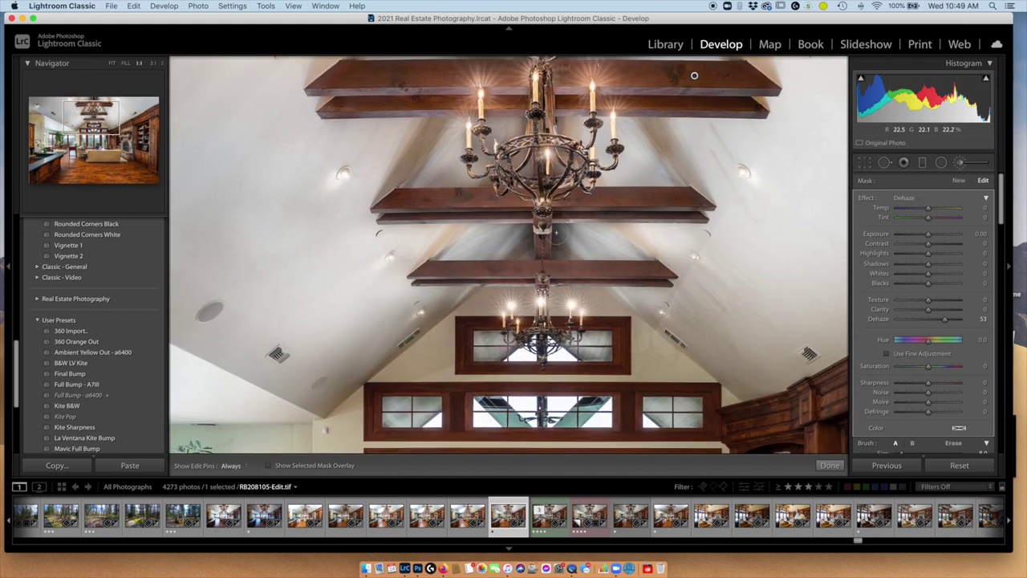
pyautogui.scroll(3, 637, 268)
pyautogui.press('h')
pyautogui.scroll(-3, 435, 268)
pyautogui.press('h')
pyautogui.press('h')
pyautogui.scroll(3, 634, 210)
pyautogui.press('h')
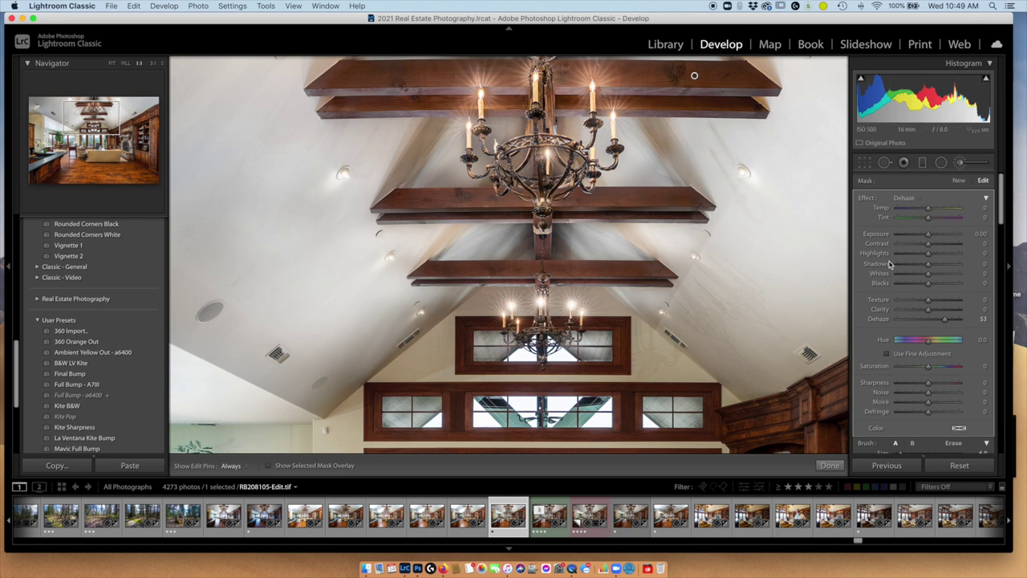
# Step: Raise the beam adjustment's Contrast to 33 and Clarity to 12, and fit the whole photo in view
pyautogui.scroll(3, 730, 239)
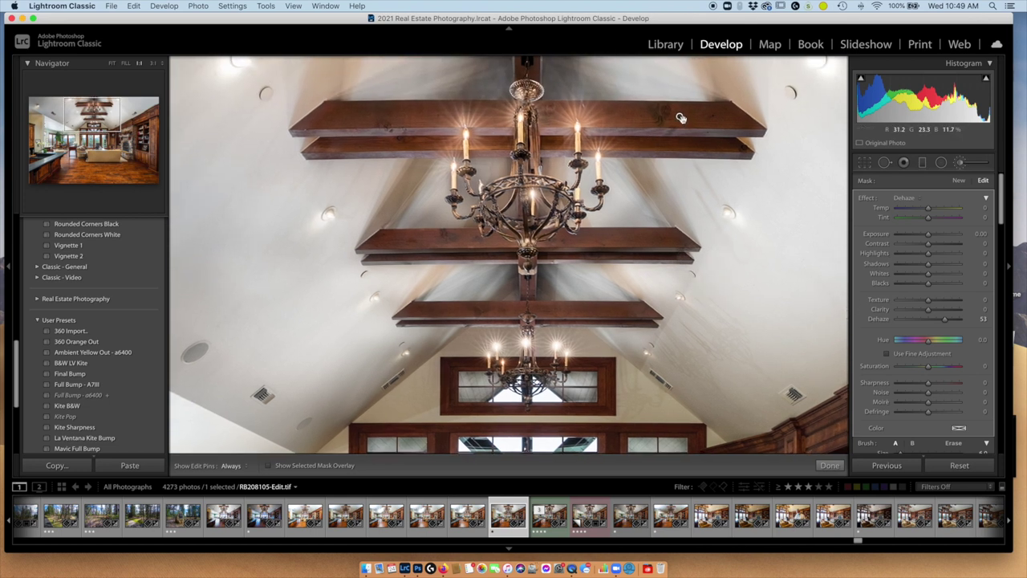
pyautogui.moveTo(680, 117)
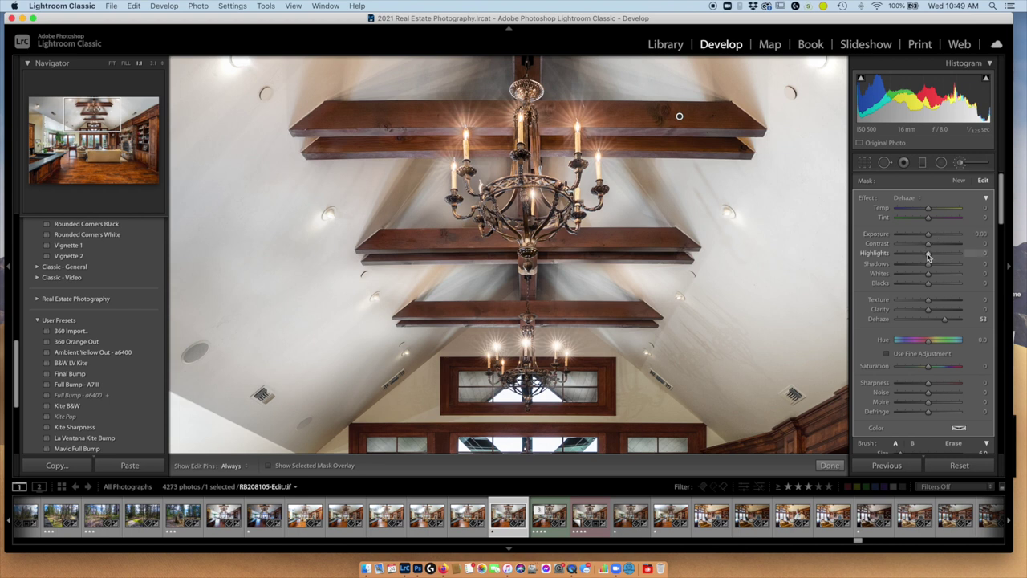
pyautogui.moveTo(928, 244); pyautogui.dragTo(941, 250)
pyautogui.moveTo(929, 311)
pyautogui.mouseDown()
pyautogui.moveTo(942, 310)
pyautogui.moveTo(933, 311)
pyautogui.mouseUp()
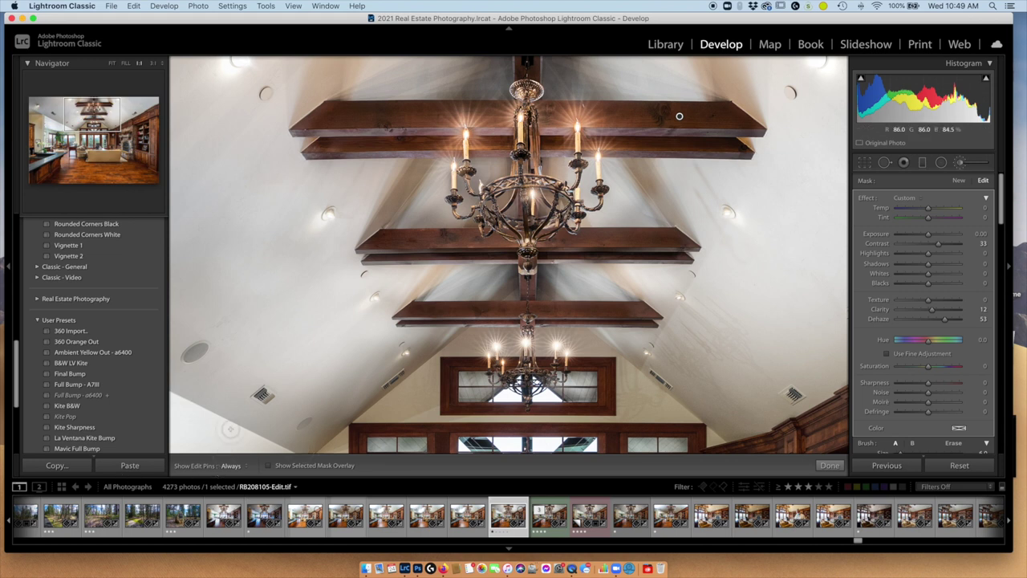
pyautogui.click(112, 65)
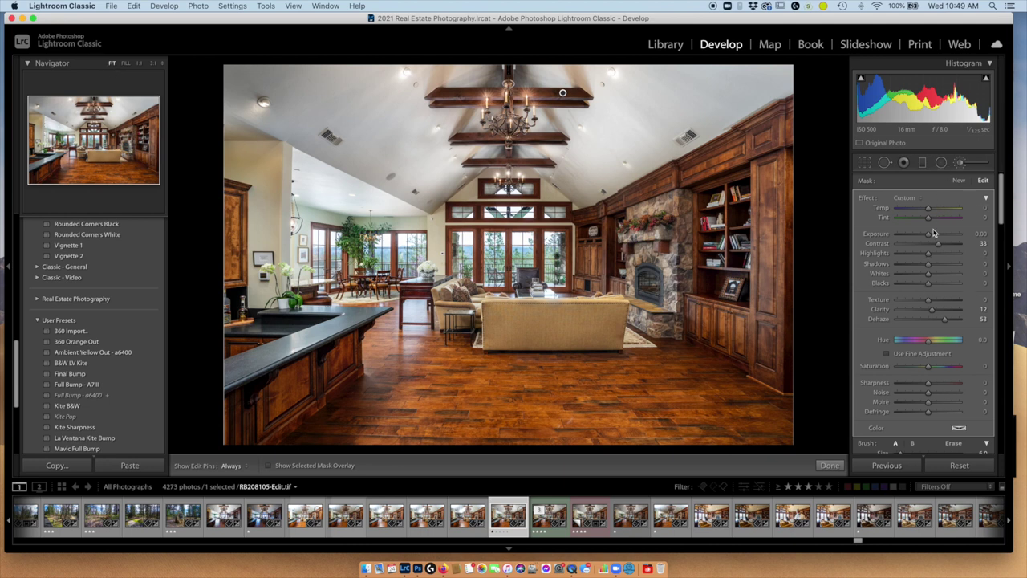
pyautogui.scroll(-1, 928, 249)
pyautogui.scroll(-3, 928, 254)
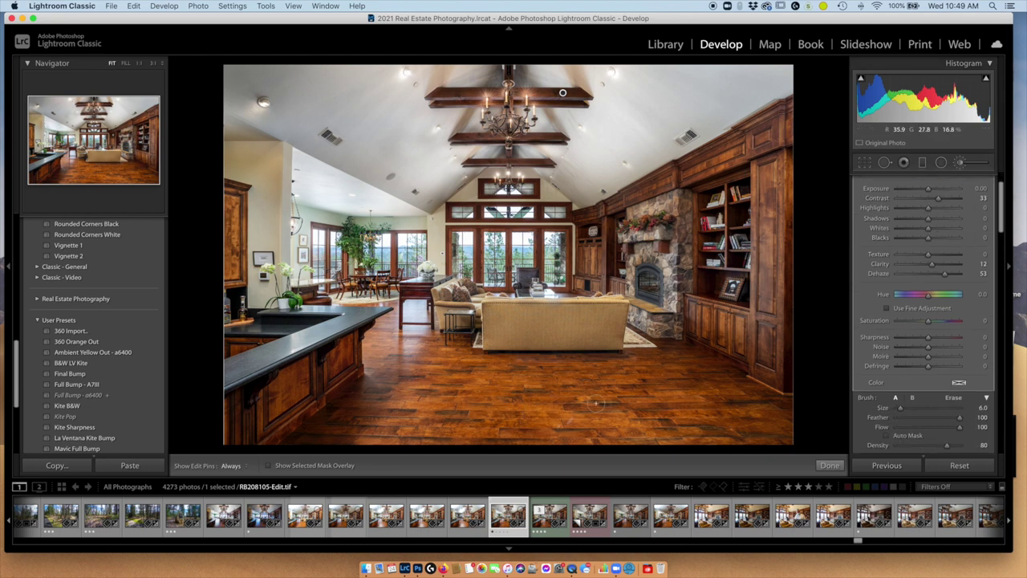
# Step: Lower the photo's Orange saturation to -21 in the HSL adjustments
pyautogui.scroll(4, 907, 321)
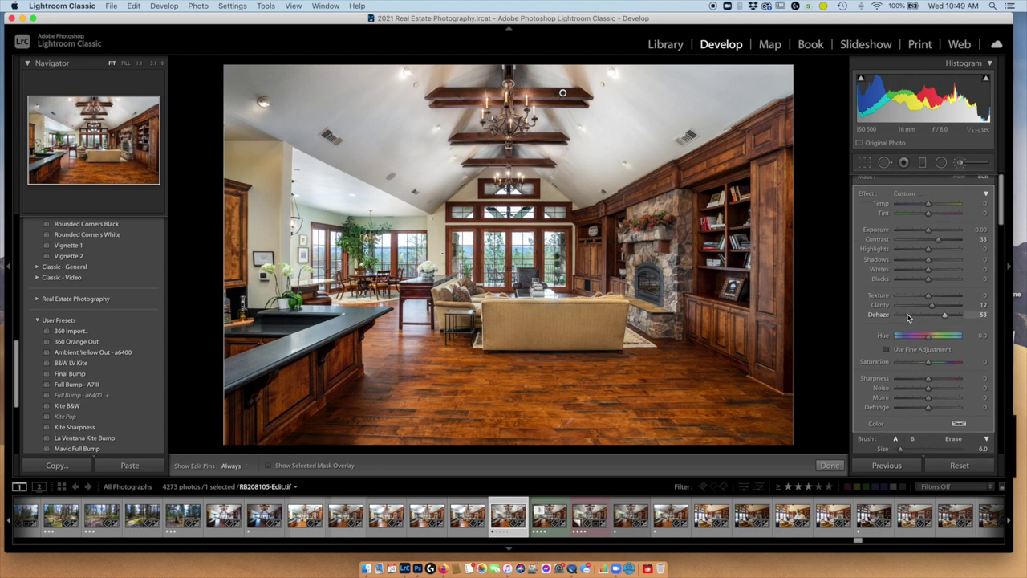
pyautogui.scroll(-8, 908, 319)
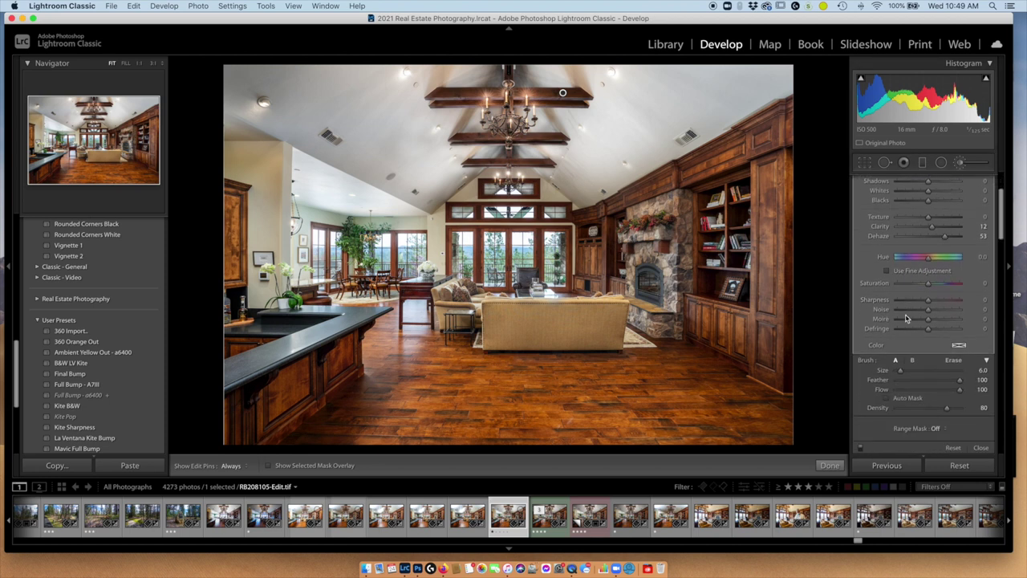
pyautogui.scroll(-12, 906, 319)
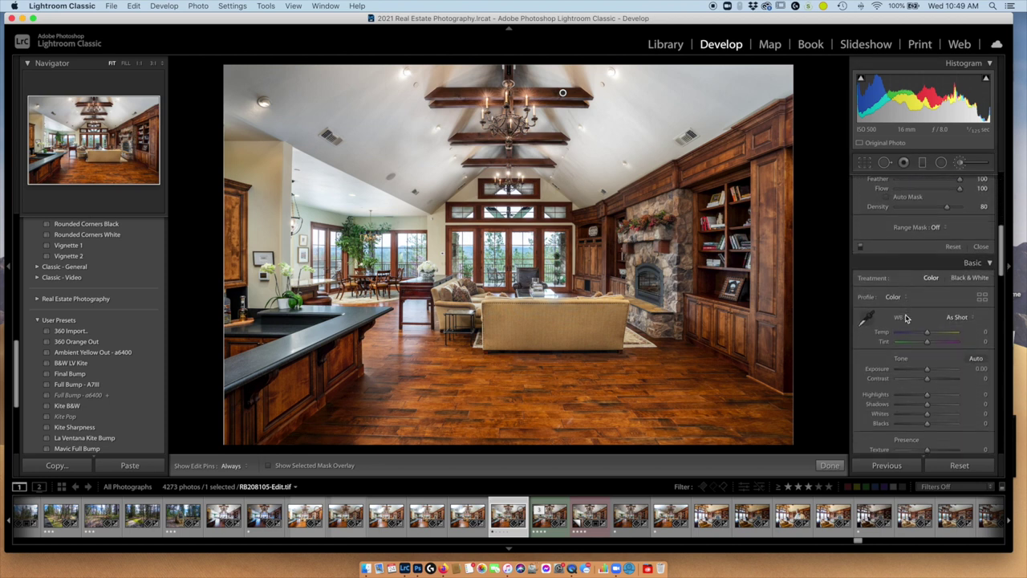
pyautogui.scroll(-13, 906, 318)
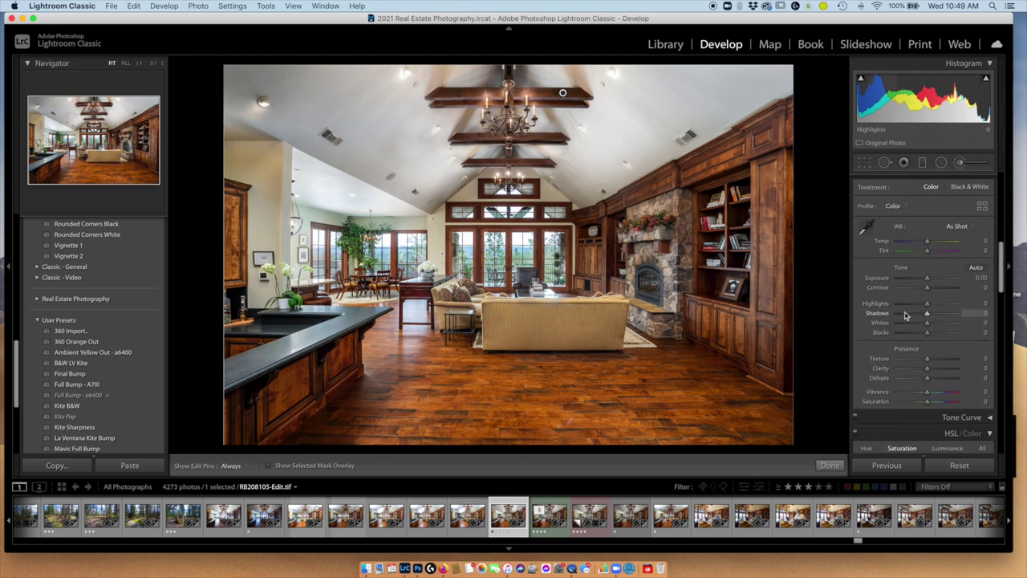
pyautogui.scroll(-6, 904, 315)
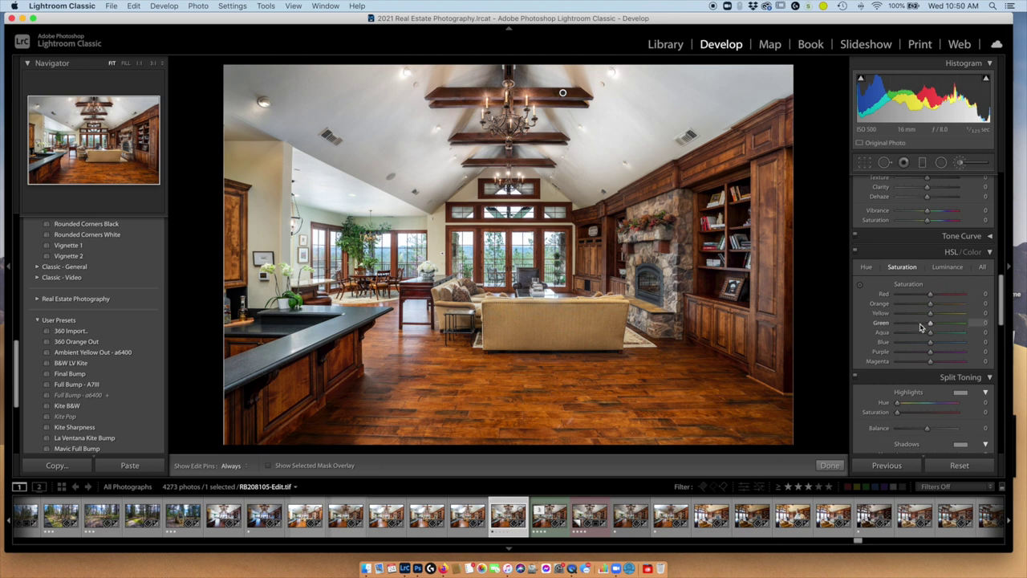
pyautogui.moveTo(930, 307); pyautogui.dragTo(932, 307)
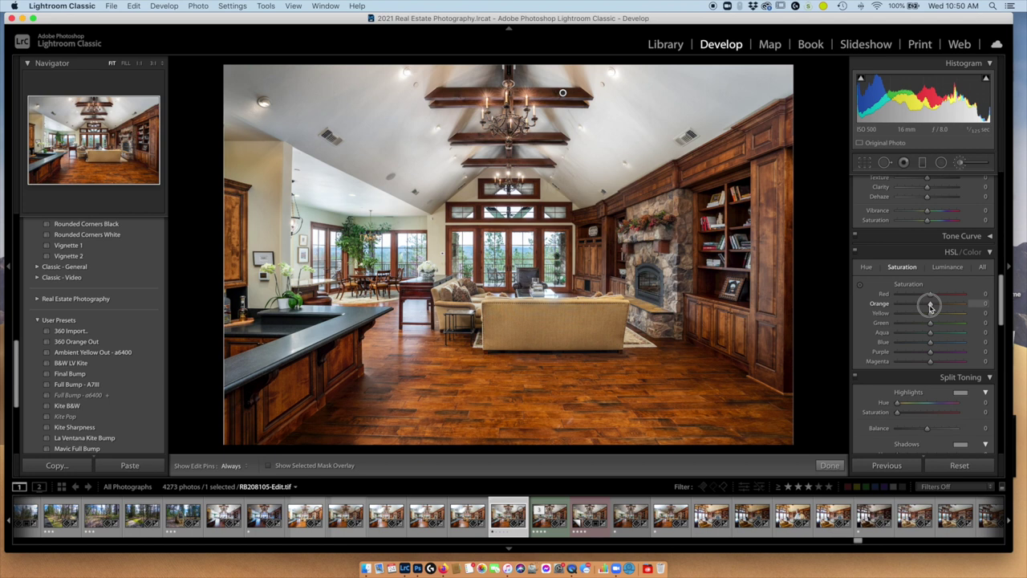
pyautogui.moveTo(930, 307); pyautogui.dragTo(923, 307)
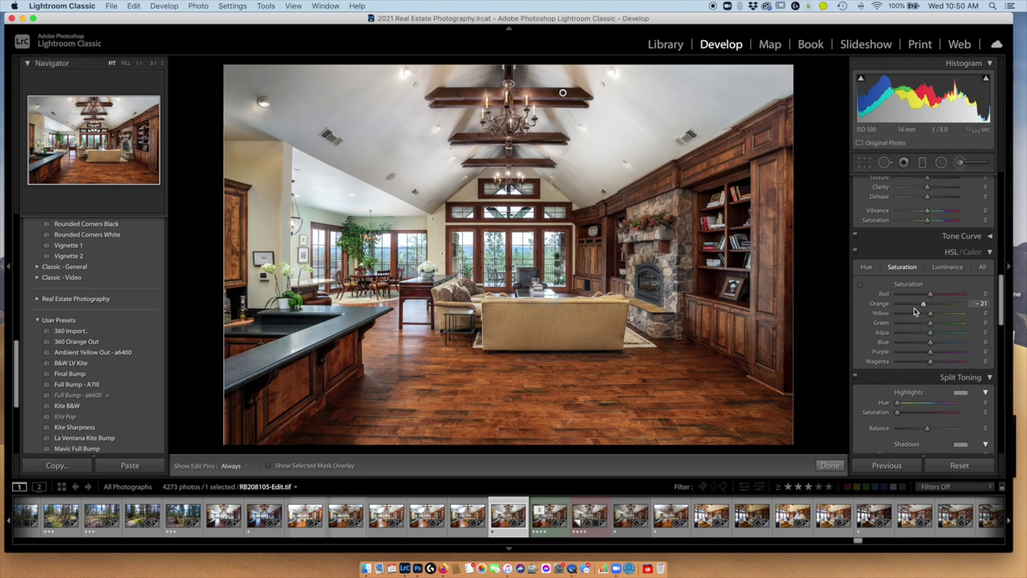
# Step: Set the photo's Sharpening Amount to 26 in the detail adjustments
pyautogui.scroll(-5, 897, 304)
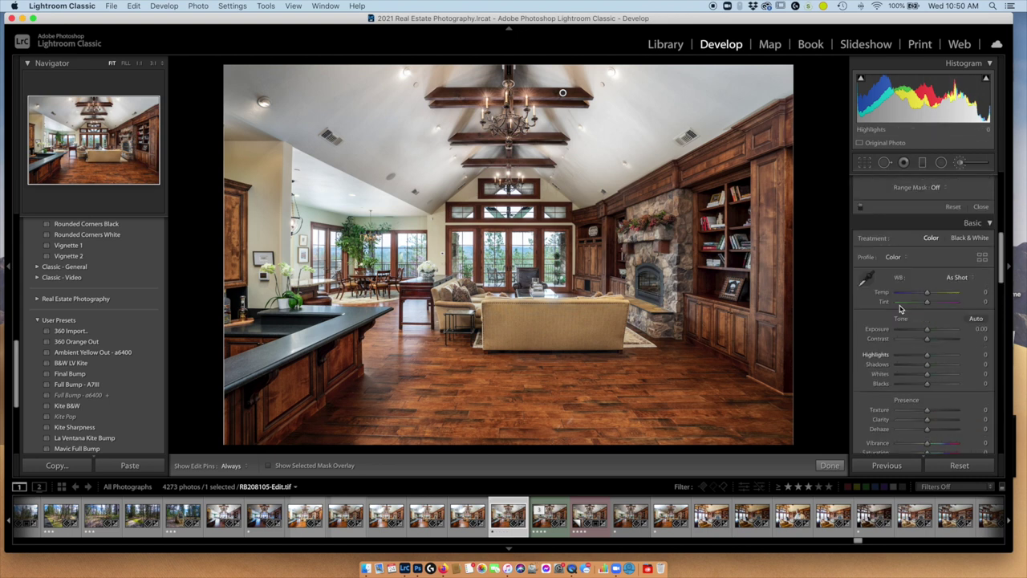
pyautogui.scroll(-3, 900, 309)
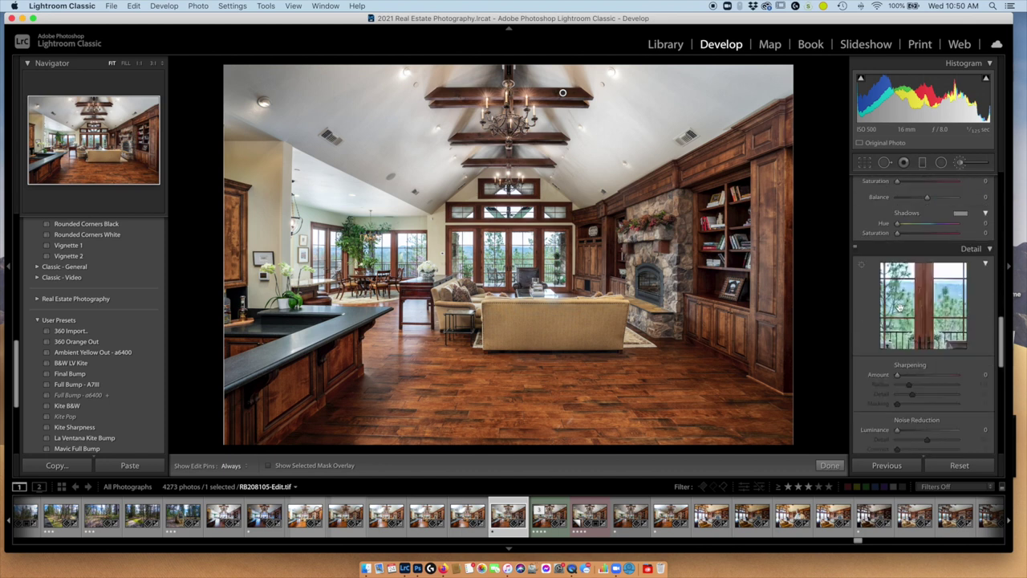
pyautogui.click(909, 377)
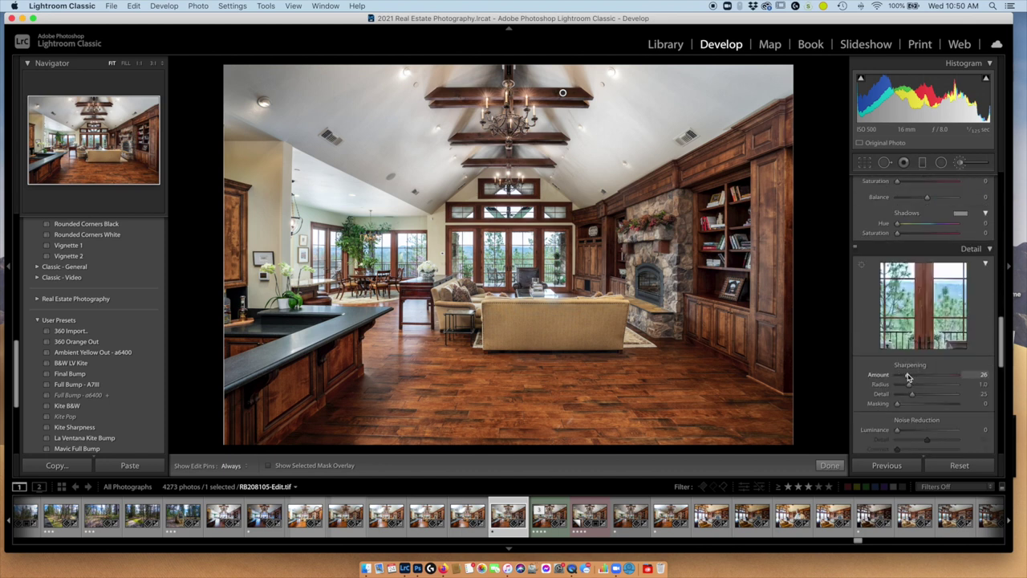
# Step: Raise the whole photo's Contrast to +8 and Texture to +18 in the basic adjustments
pyautogui.scroll(10, 910, 375)
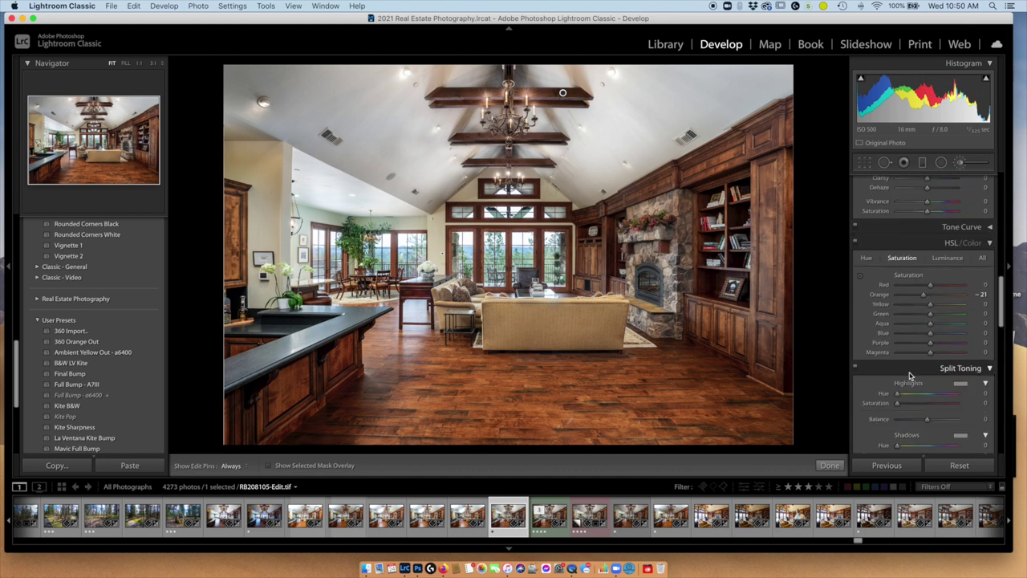
pyautogui.scroll(3, 910, 374)
pyautogui.scroll(1, 910, 372)
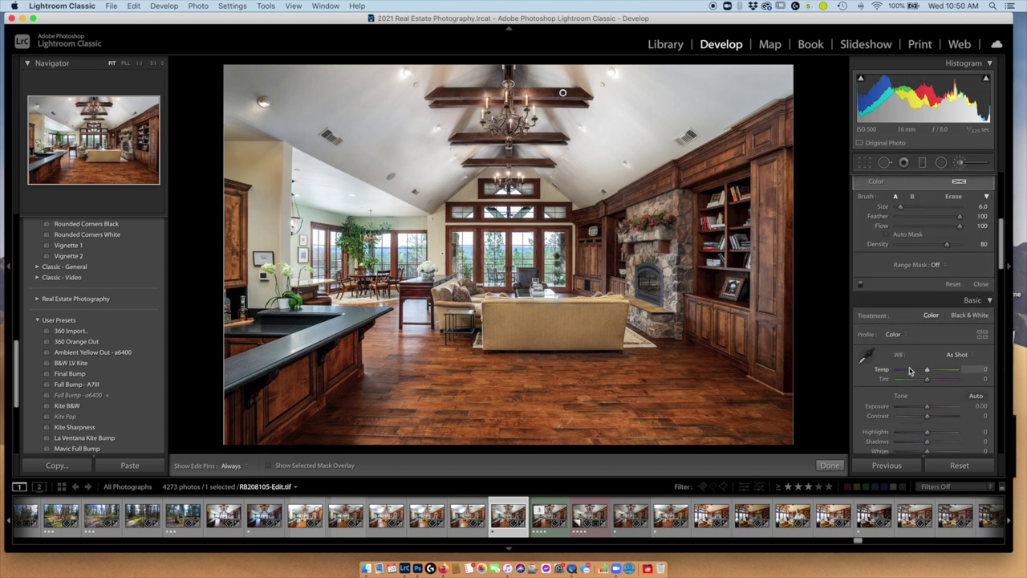
pyautogui.scroll(-3, 910, 371)
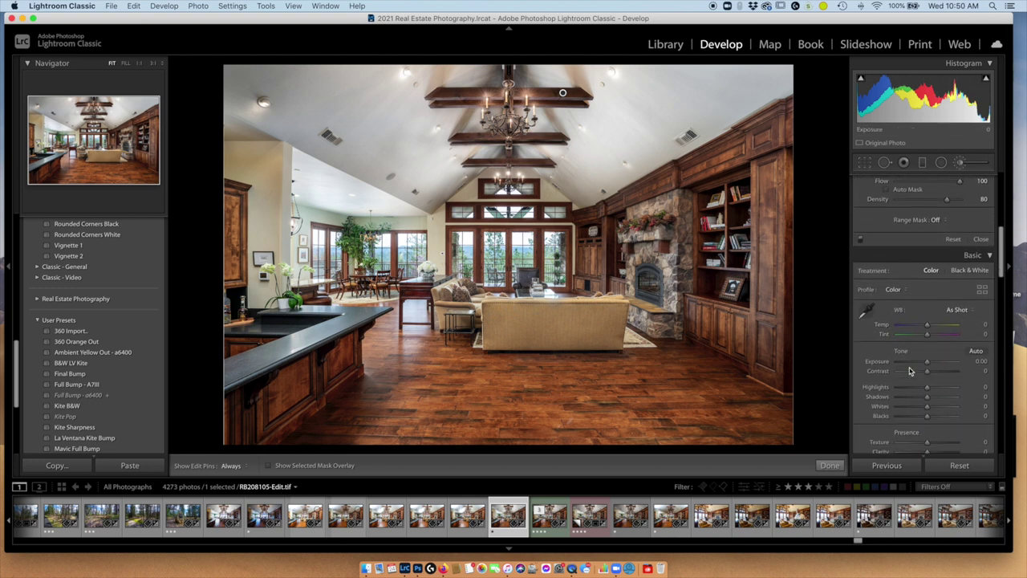
pyautogui.moveTo(927, 373); pyautogui.dragTo(930, 373)
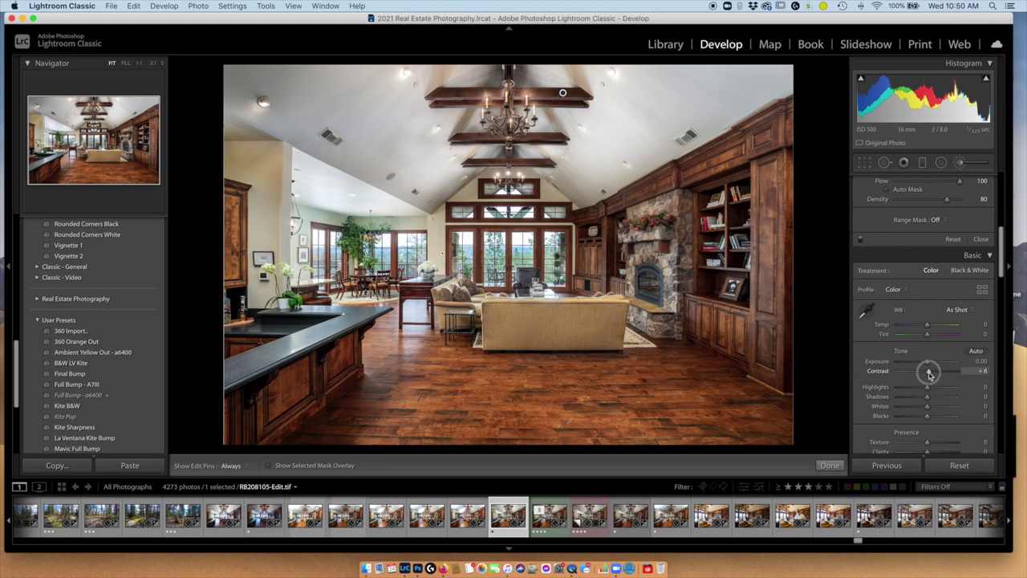
pyautogui.moveTo(927, 442); pyautogui.dragTo(932, 444)
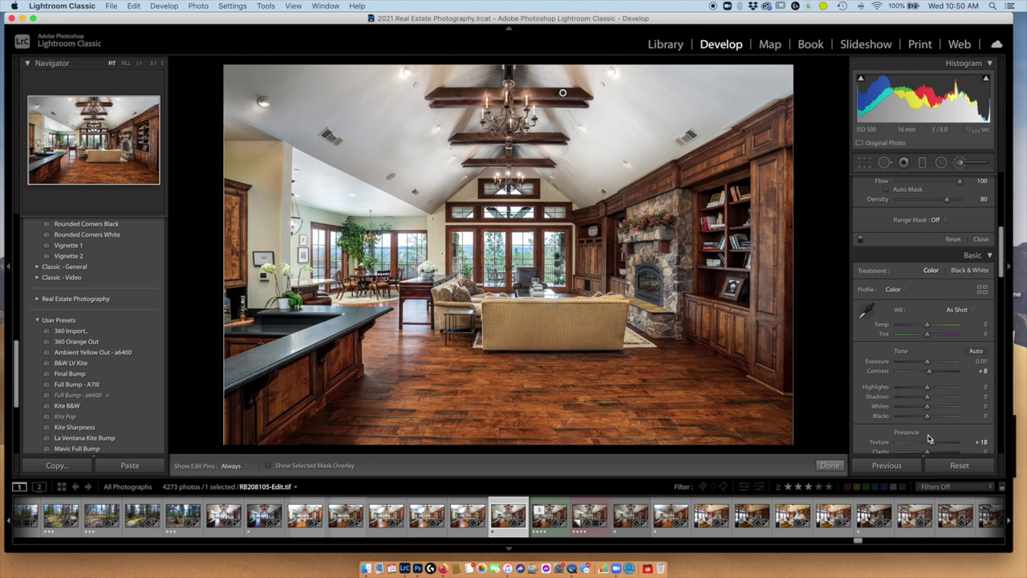
# Step: Crop the living room photo slightly tighter and preview it full screen against a blacked-out background
pyautogui.click(866, 163)
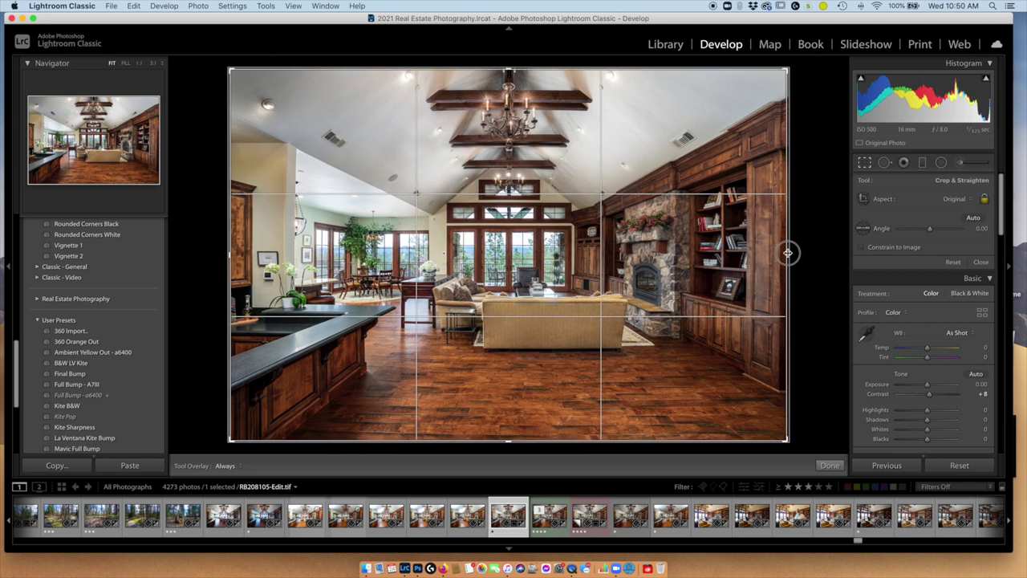
pyautogui.press('Return')
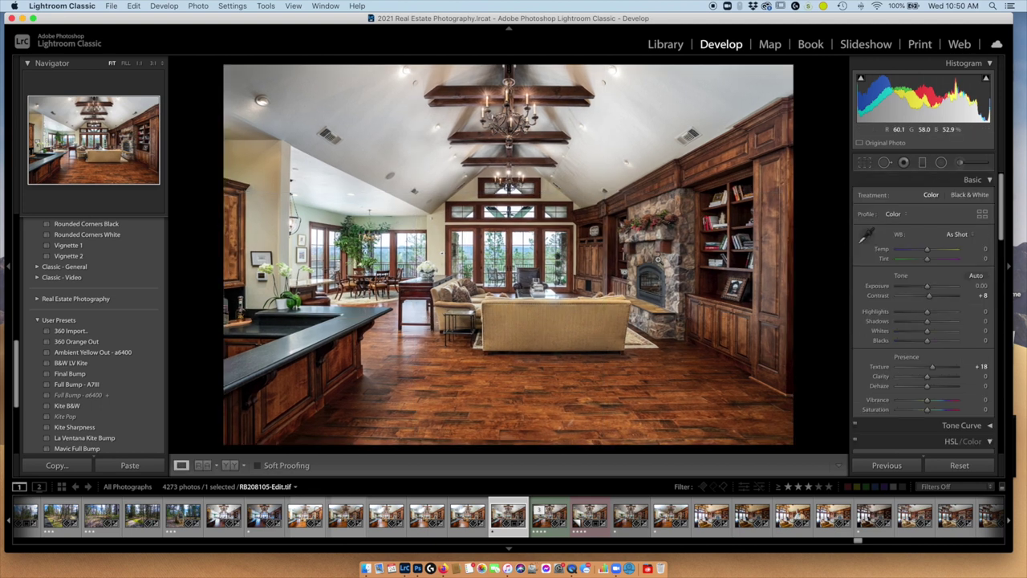
pyautogui.press('super+shift+f')
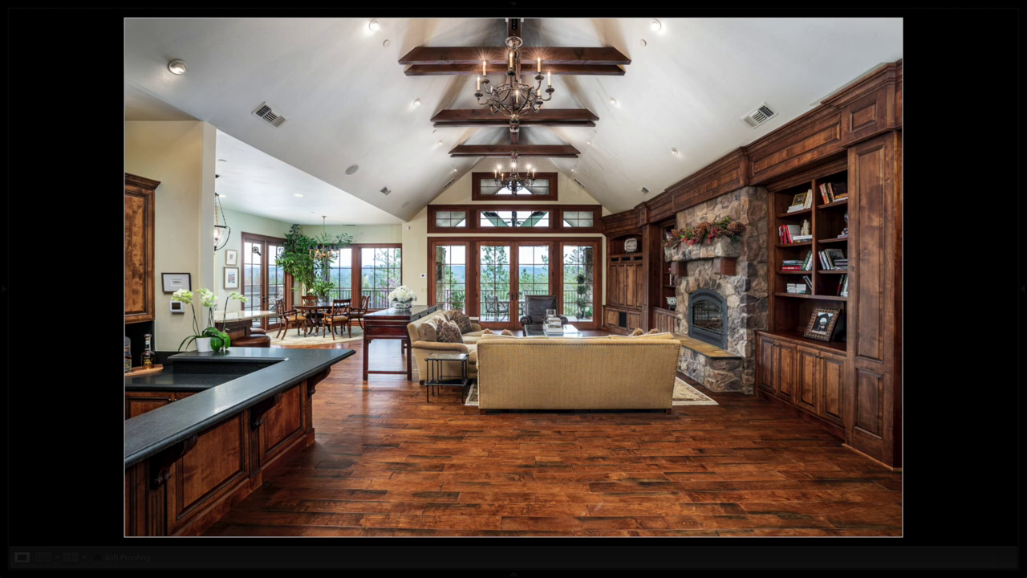
pyautogui.press('l')
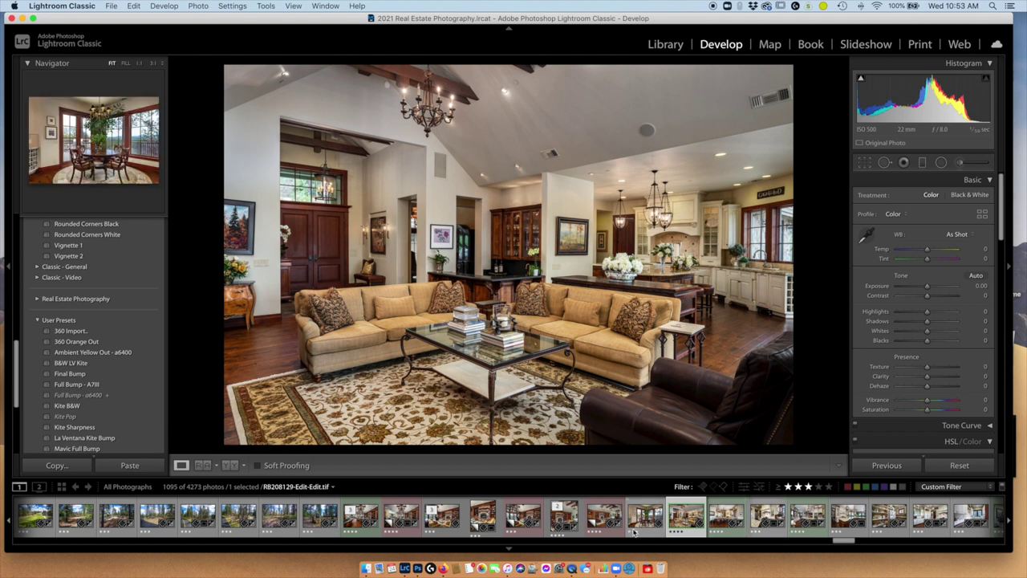
# Step: Turn off the photo filter, reset the flash exposure RB208141.ARW, and apply the Full Bump - A7III preset to it
pyautogui.click(809, 487)
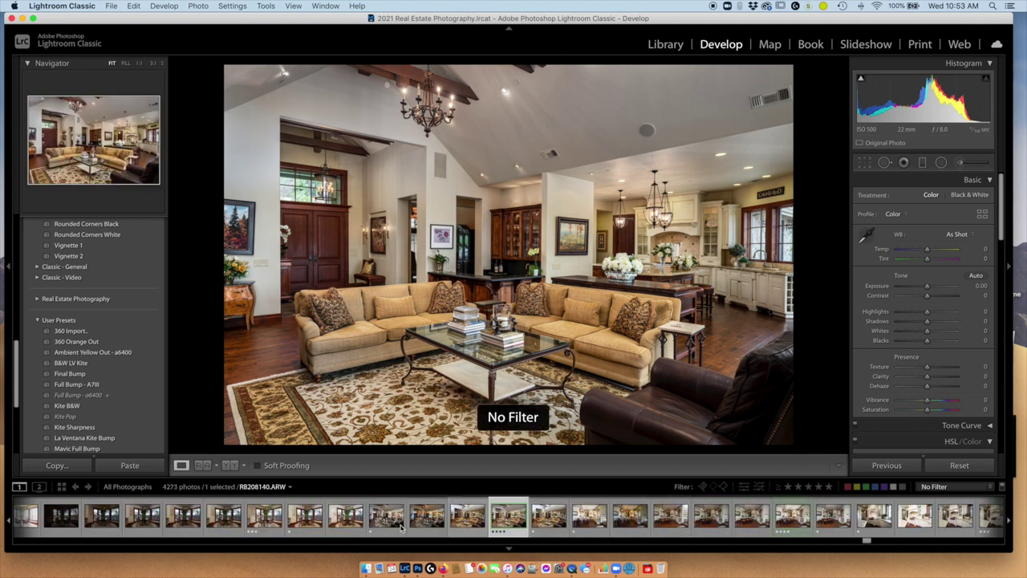
pyautogui.click(537, 521)
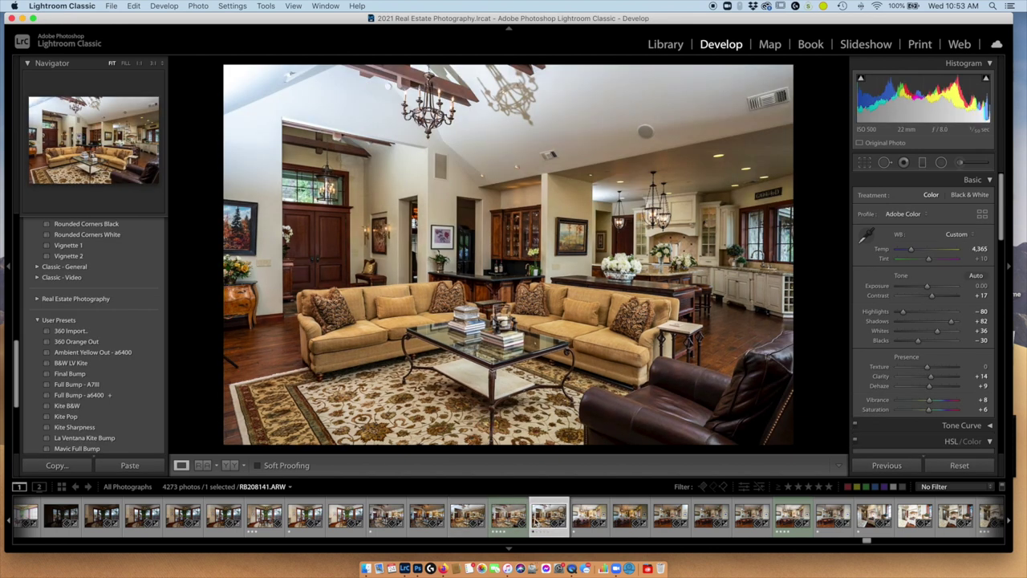
pyautogui.click(960, 466)
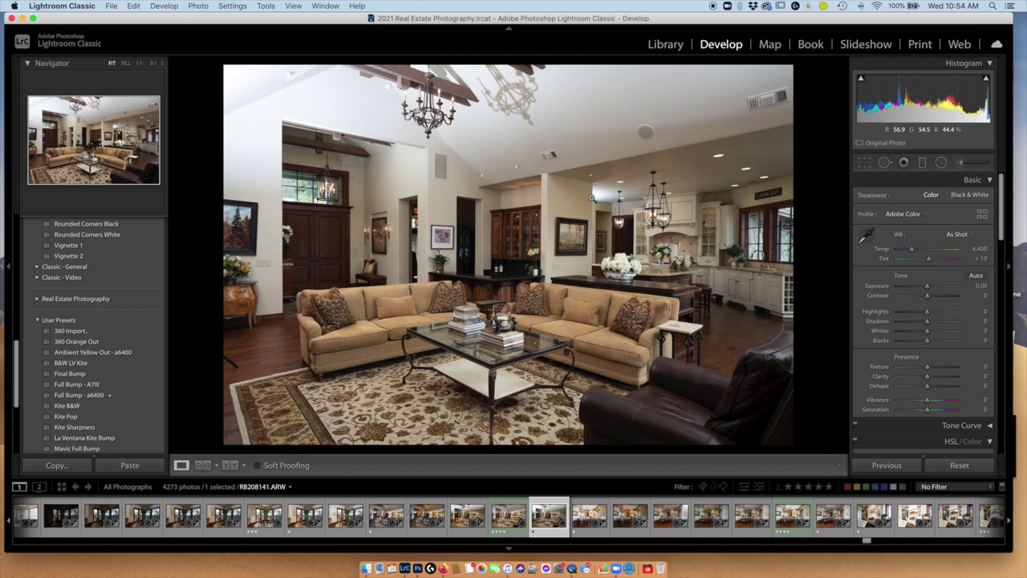
pyautogui.click(77, 386)
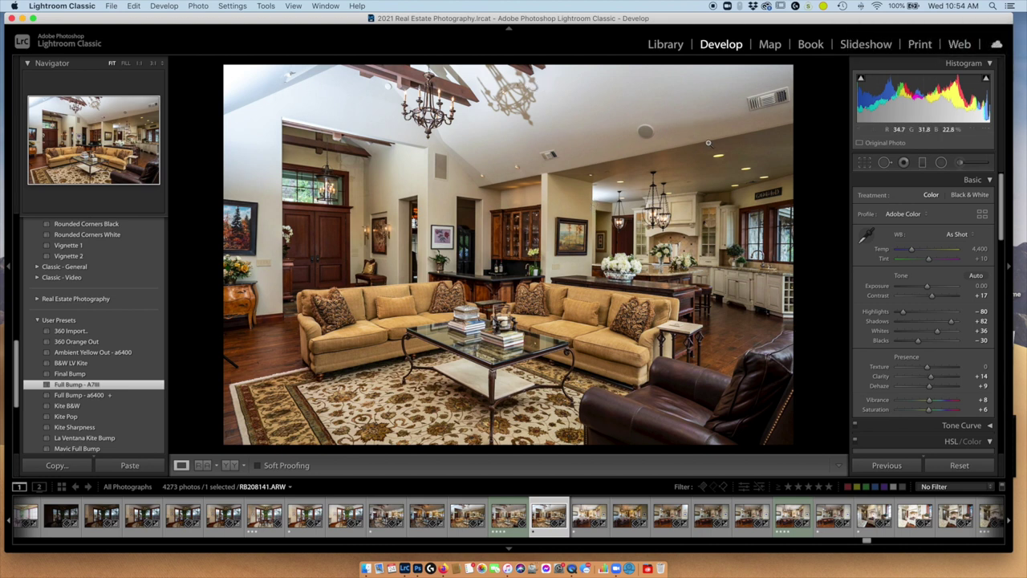
# Step: Reset the ambient exposure RB208138.ARW, apply the Ambient Yellow Out - a6400 preset, and set its Exposure to +0.15
pyautogui.click(380, 520)
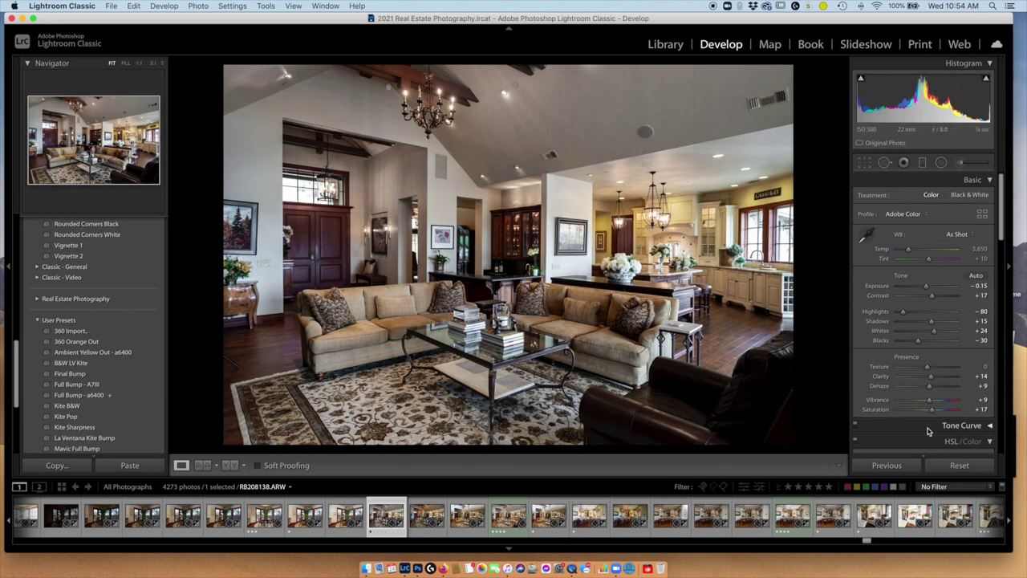
pyautogui.click(959, 466)
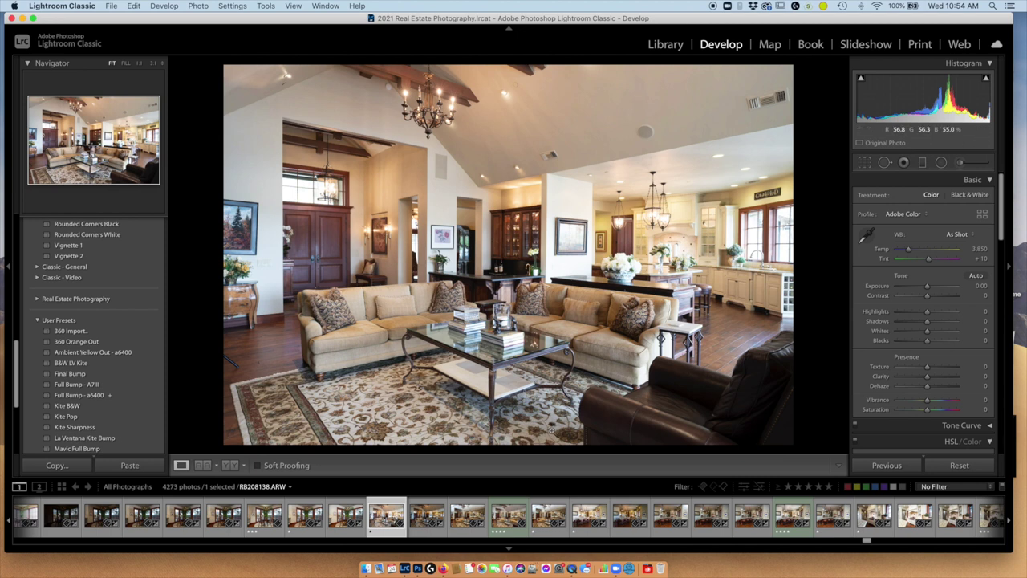
pyautogui.click(550, 522)
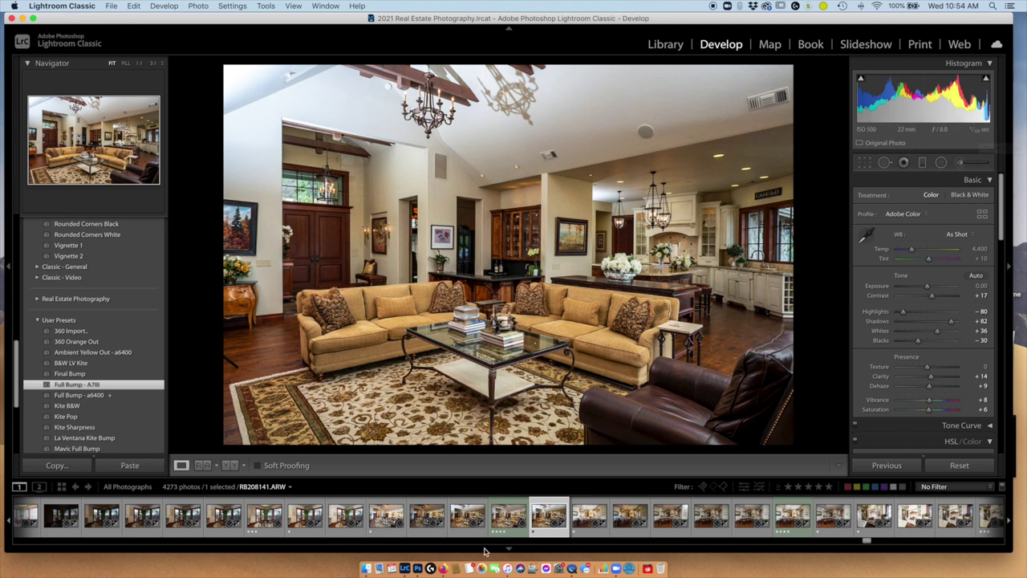
pyautogui.click(385, 516)
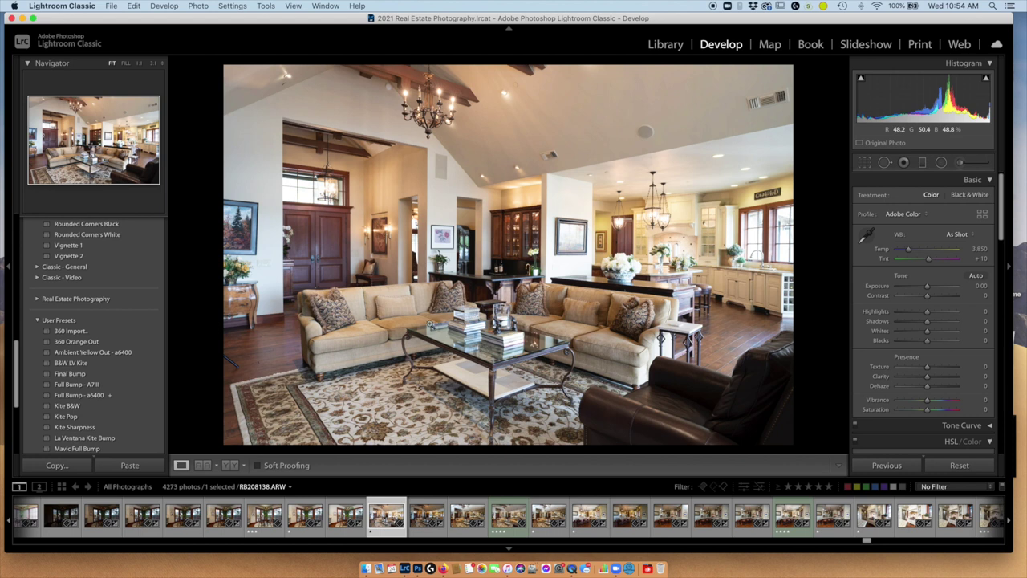
pyautogui.click(119, 354)
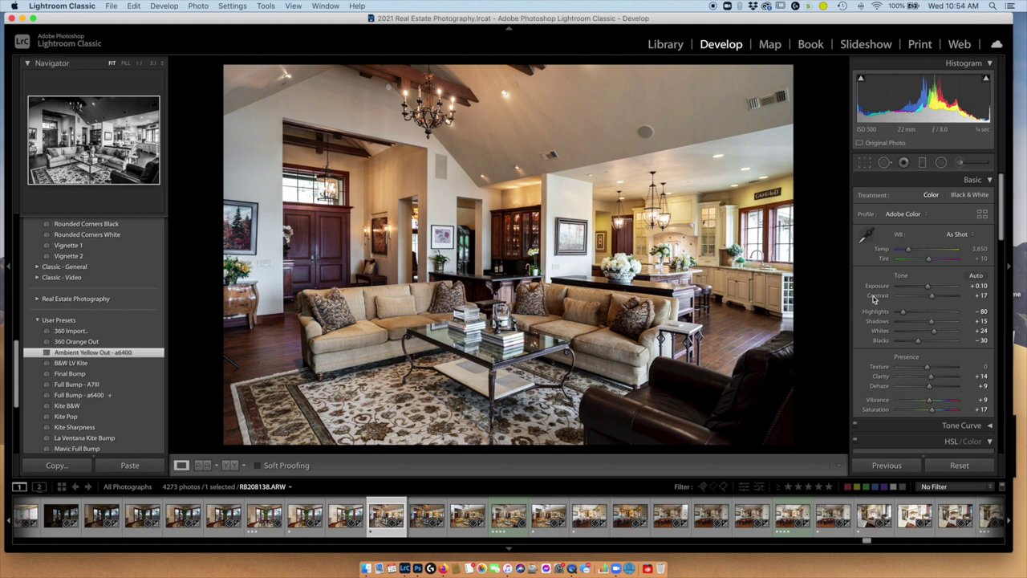
pyautogui.moveTo(926, 289); pyautogui.dragTo(928, 289)
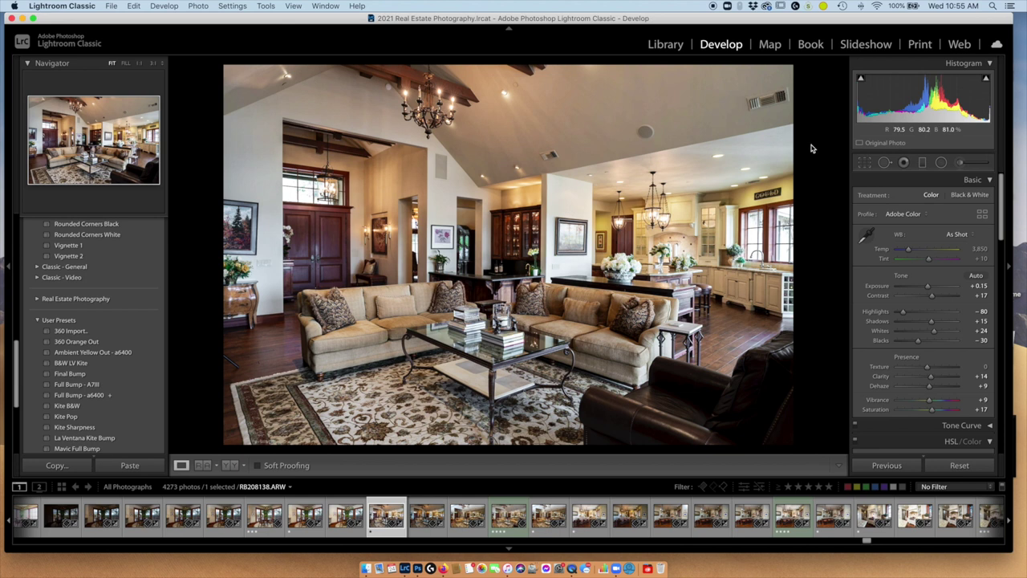
# Step: Paint the -60% Saturation Brush preset over the yellowish ceiling above the seating area in the ambient photo
pyautogui.click(962, 166)
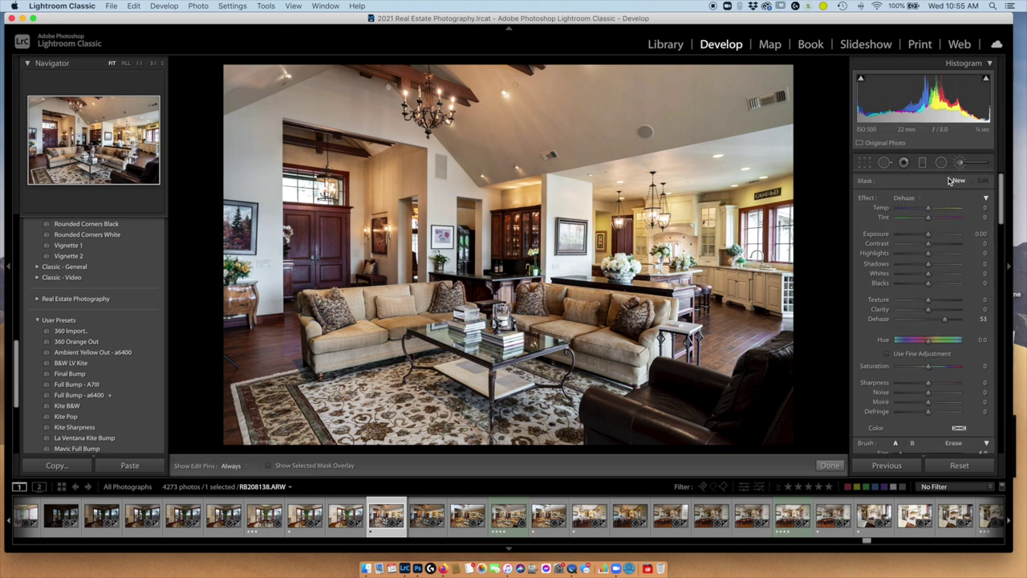
pyautogui.click(913, 201)
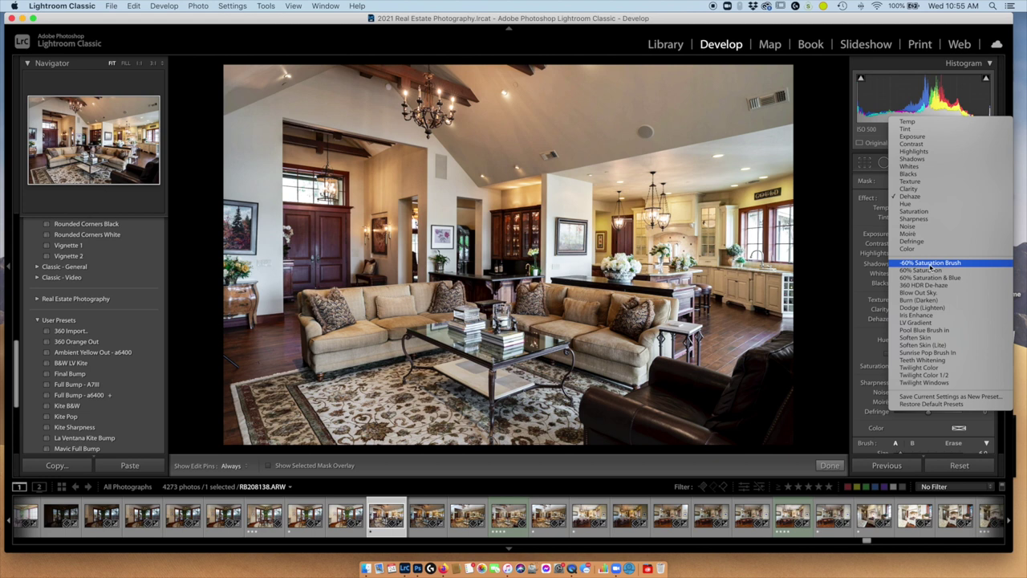
pyautogui.click(930, 264)
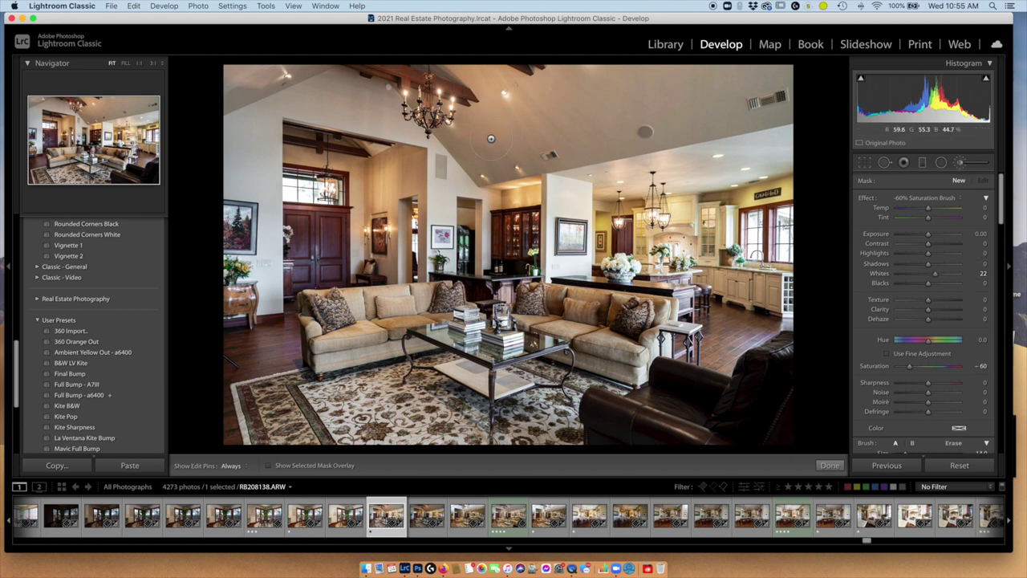
pyautogui.press('h')
pyautogui.press('h')
pyautogui.click(488, 143)
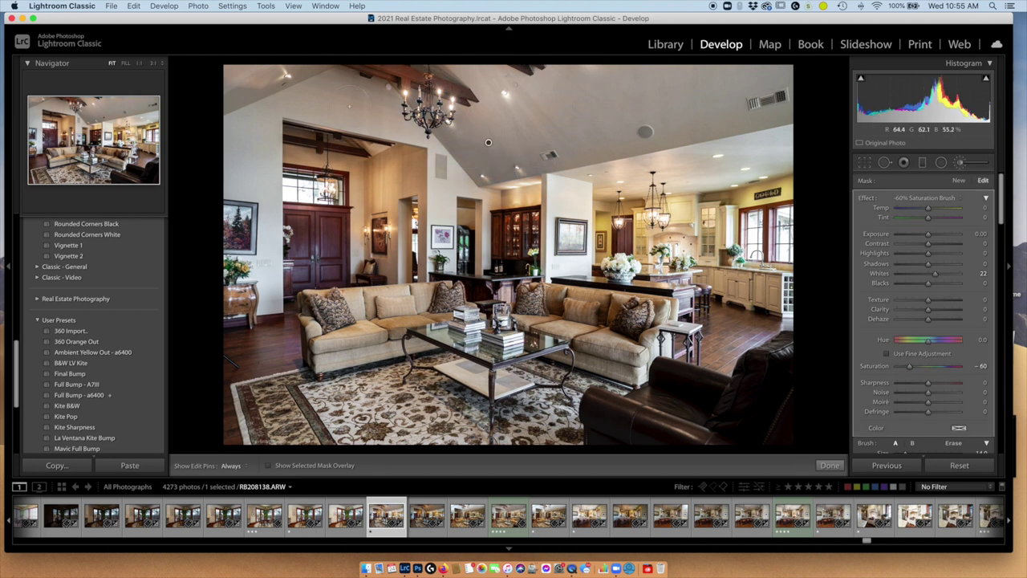
# Step: Extend the desaturation brushing to the entry and hallway walls, toggling the edit pin, and raise the brush's Whites to 41
pyautogui.press('h')
pyautogui.press('h')
pyautogui.press('h')
pyautogui.press('h')
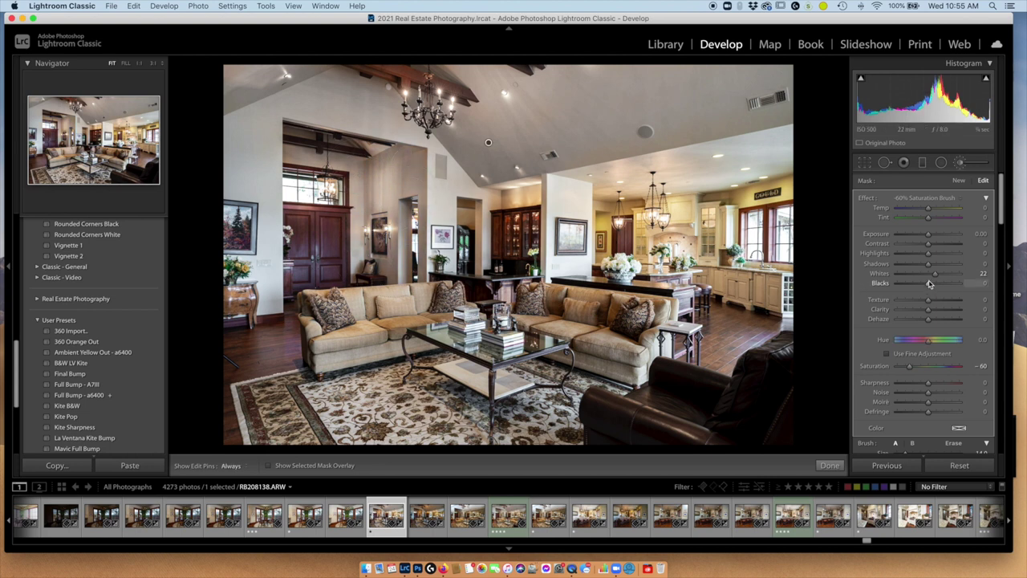
pyautogui.moveTo(934, 276); pyautogui.dragTo(940, 275)
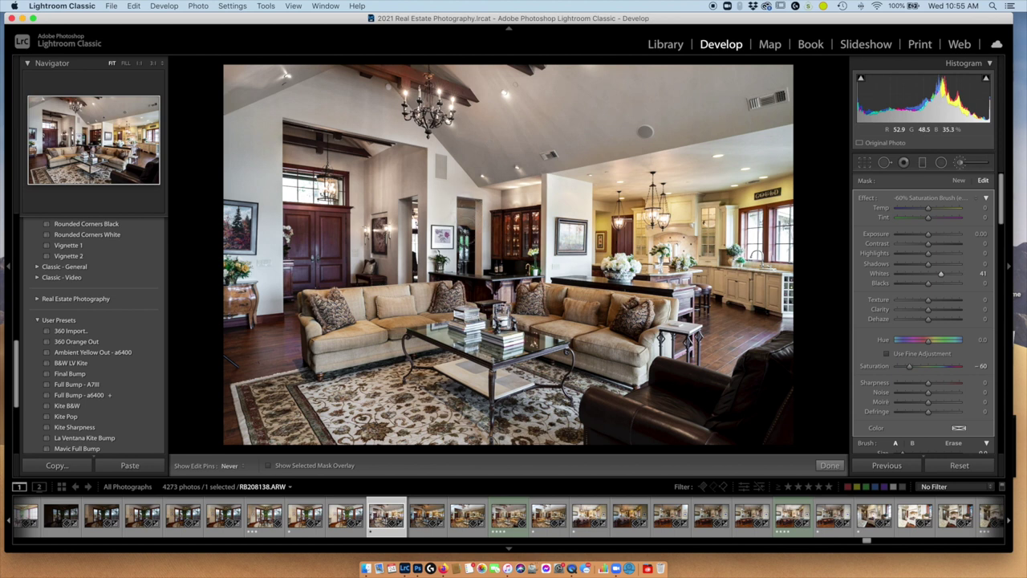
# Step: Extend the desaturation brushing over the kitchen cabinets, walls and ceiling of the ambient photo, checking the edit pin and using Erase
pyautogui.press('h')
pyautogui.press('h')
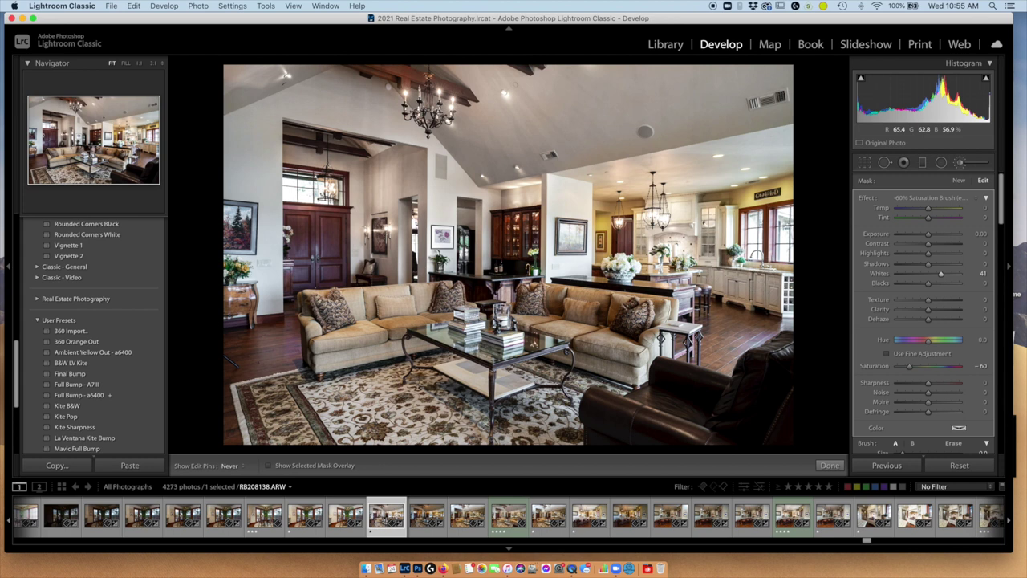
pyautogui.press('h')
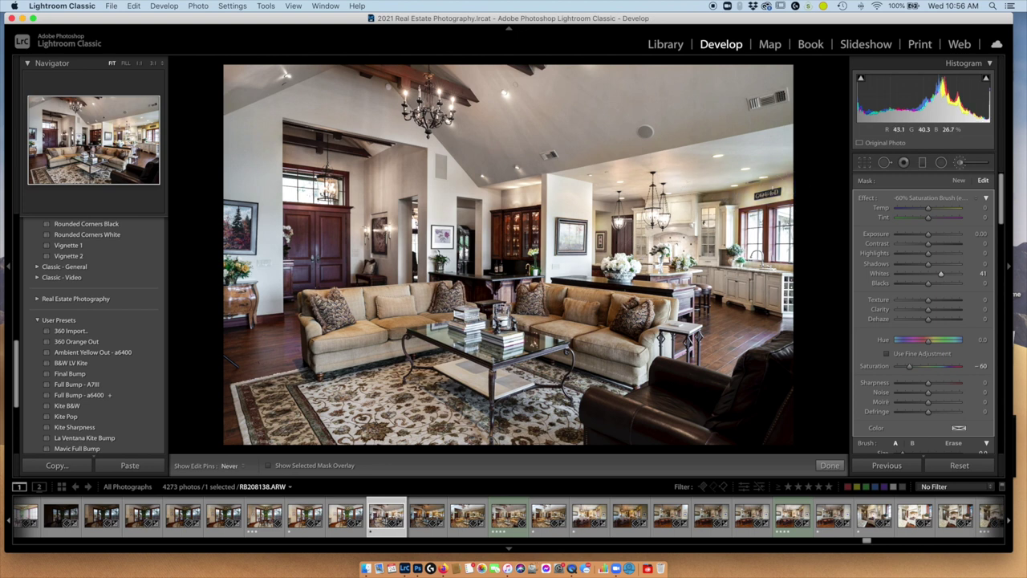
pyautogui.press('h')
pyautogui.press('alt')
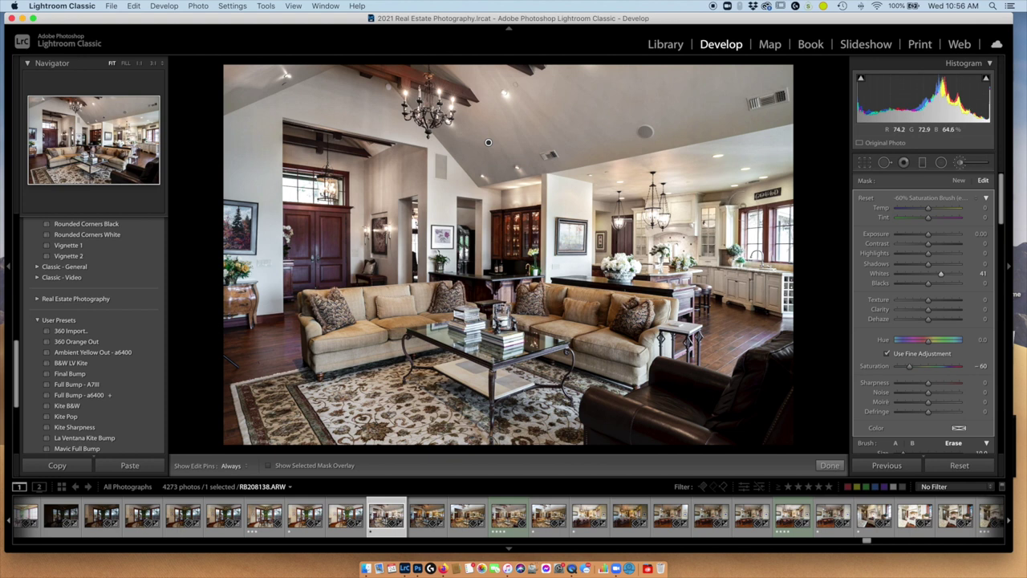
pyautogui.press('h')
pyautogui.press('h')
pyautogui.press('h')
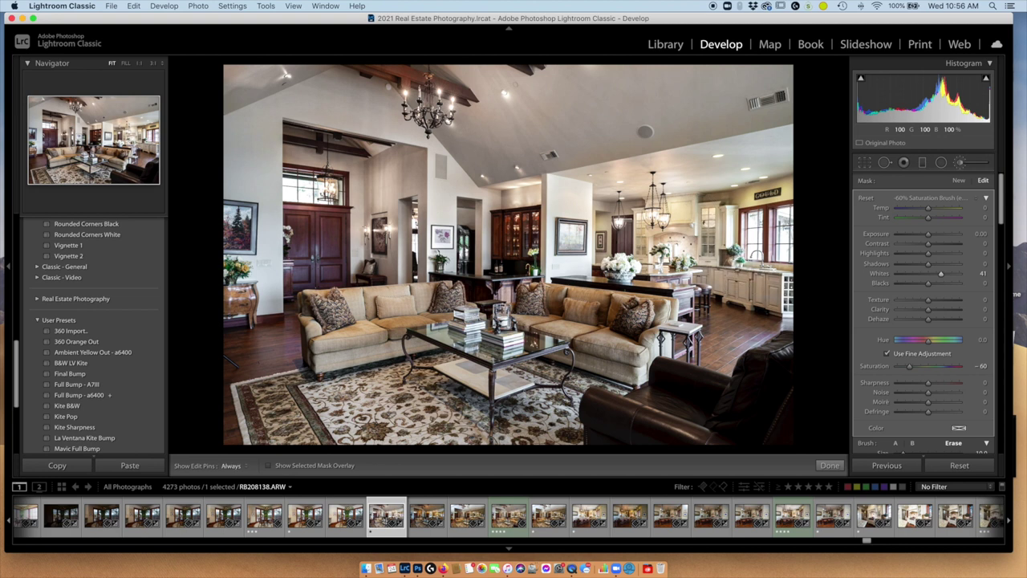
pyautogui.press('h')
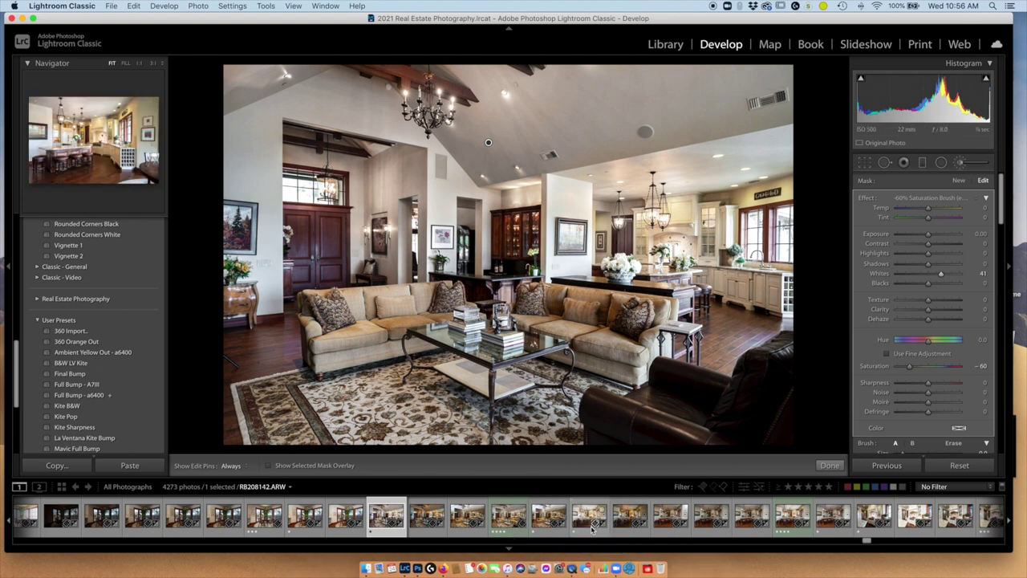
# Step: Select RB208138.ARW together with RB208141.ARW and open them as layers in Photoshop
pyautogui.keyDown('super'); pyautogui.click(544, 520); pyautogui.keyUp('super')
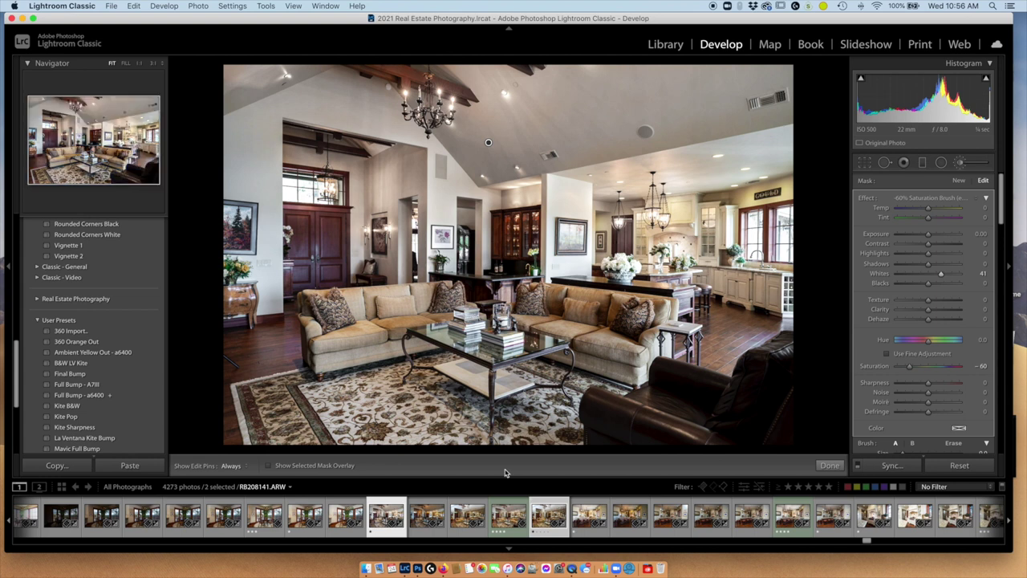
pyautogui.click(202, 8)
pyautogui.moveTo(238, 66)
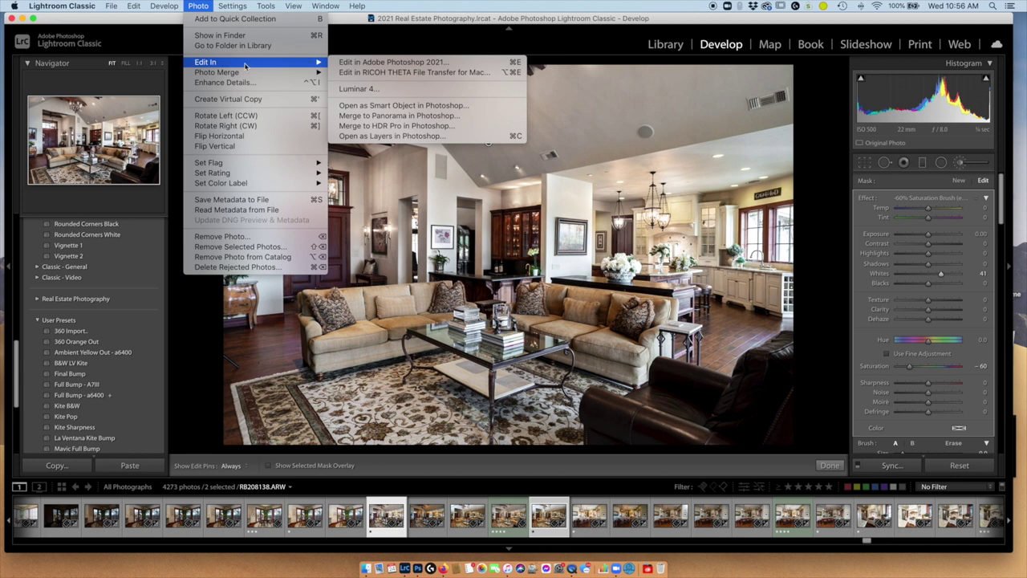
pyautogui.click(358, 137)
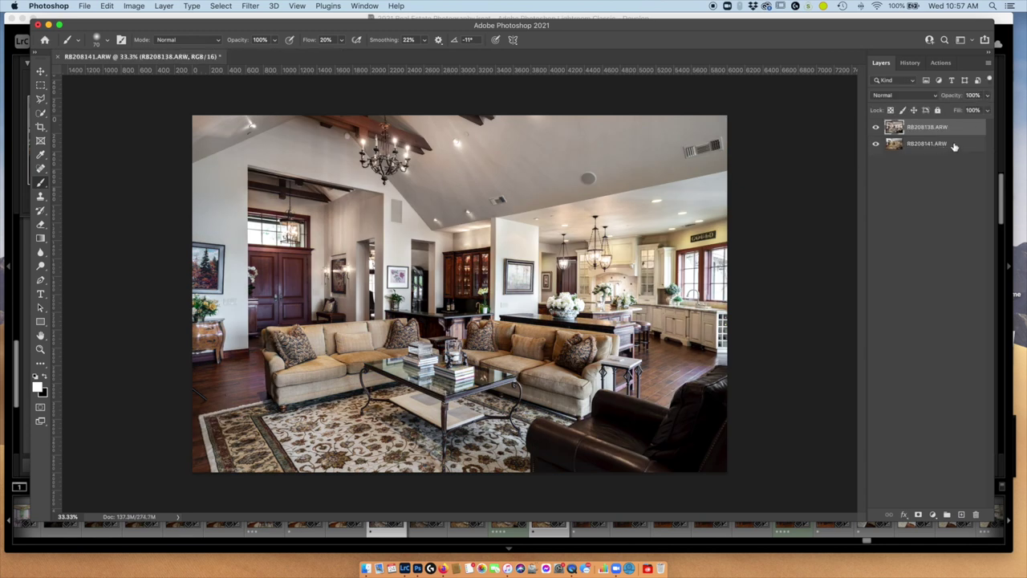
# Step: Auto-align the two layers with the Auto projection and add a black mask to the RB208138.ARW layer
pyautogui.keyDown('shift'); pyautogui.click(956, 144); pyautogui.keyUp('shift')
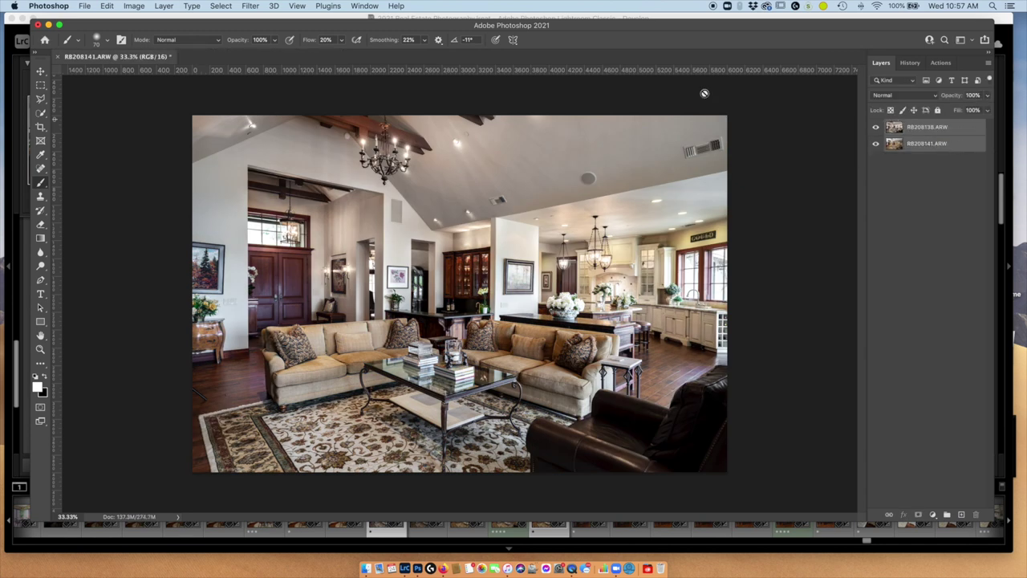
pyautogui.click(107, 6)
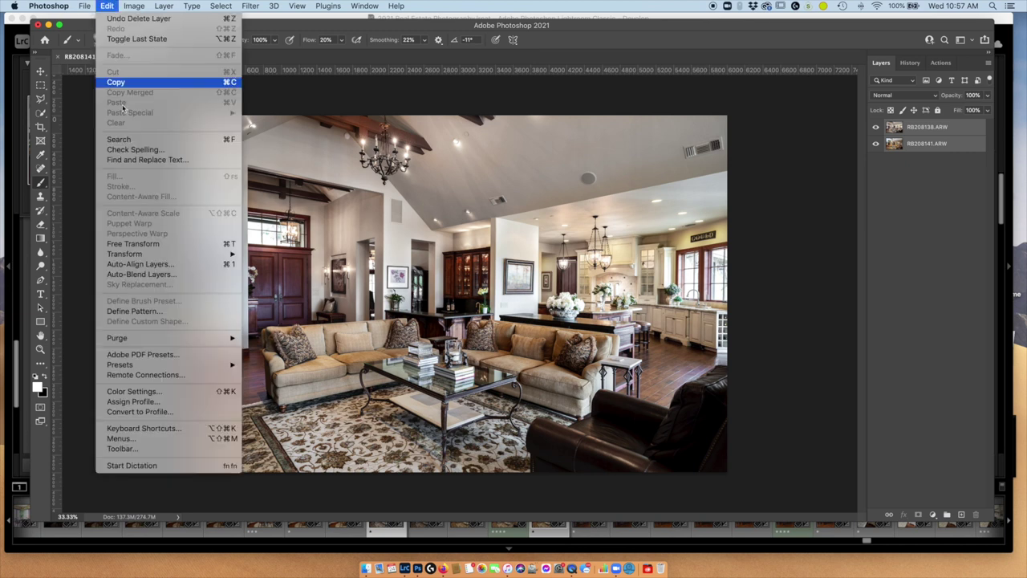
pyautogui.click(156, 264)
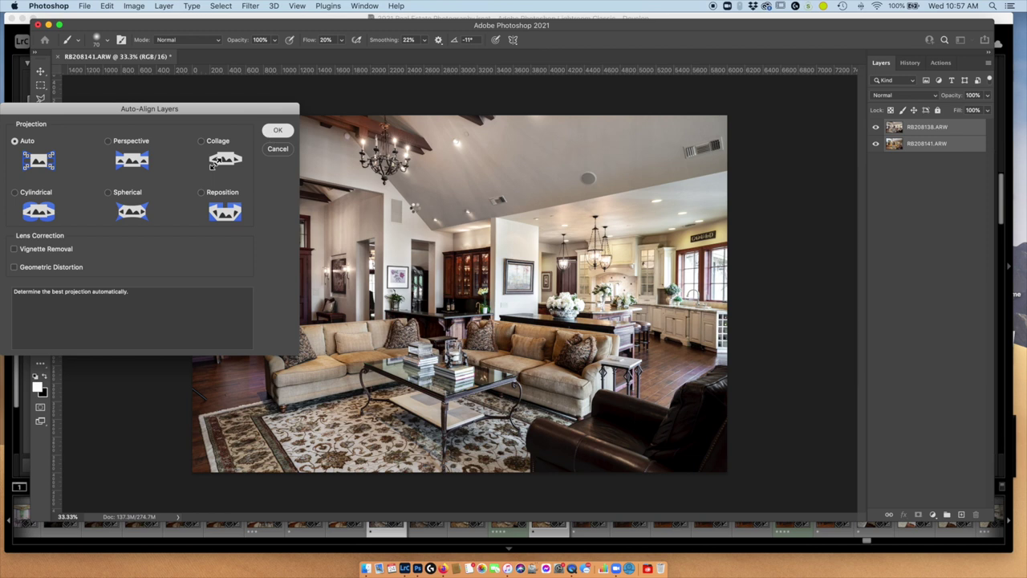
pyautogui.press('Return')
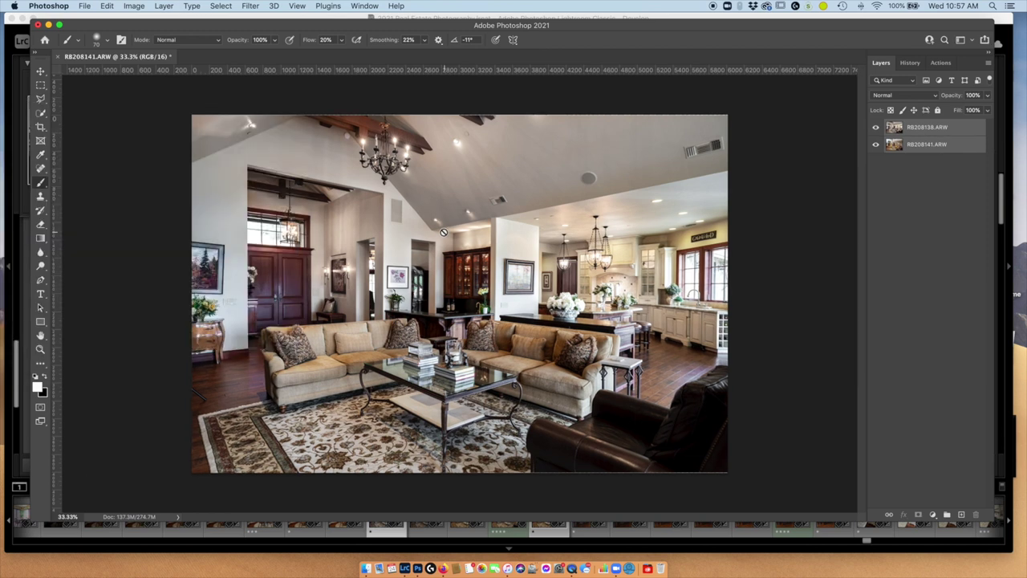
pyautogui.click(971, 130)
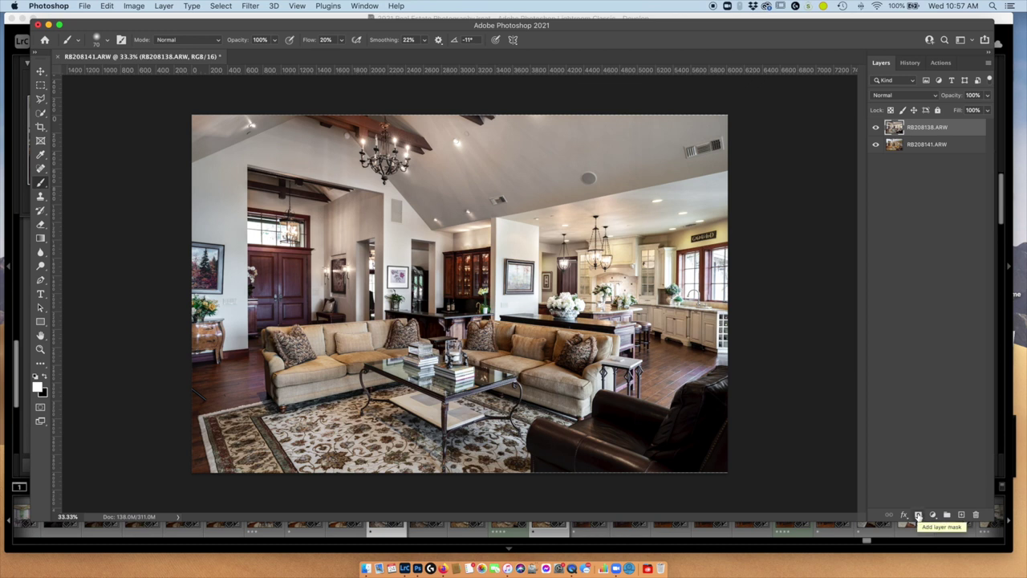
pyautogui.keyDown('alt'); pyautogui.click(918, 514); pyautogui.keyUp('alt')
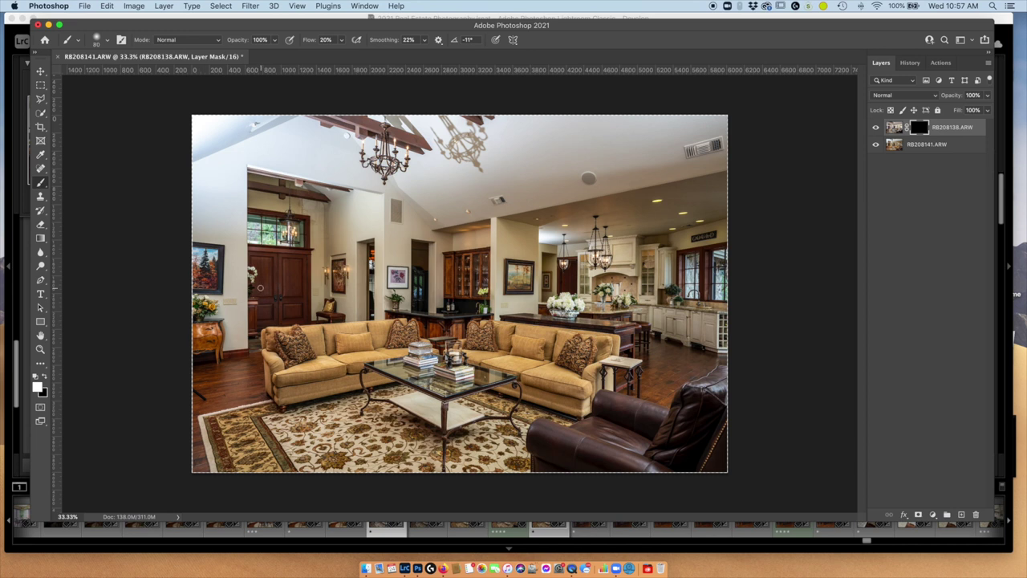
# Step: Paint white on the mask with a large soft brush at 20% flow to reveal the ambient exposure on the ceiling and upper walls
pyautogui.press(']')
pyautogui.press(']')
pyautogui.press(']')
pyautogui.press(']')
pyautogui.press(']')
pyautogui.press(']')
pyautogui.press(']')
pyautogui.moveTo(331, 152)
pyautogui.mouseDown()
pyautogui.moveTo(179, 128)
pyautogui.moveTo(275, 132)
pyautogui.moveTo(247, 138)
pyautogui.moveTo(214, 191)
pyautogui.moveTo(215, 280)
pyautogui.moveTo(211, 93)
pyautogui.moveTo(301, 107)
pyautogui.moveTo(200, 127)
pyautogui.moveTo(256, 128)
pyautogui.moveTo(110, 127)
pyautogui.moveTo(238, 119)
pyautogui.moveTo(174, 144)
pyautogui.moveTo(345, 142)
pyautogui.moveTo(366, 135)
pyautogui.moveTo(344, 126)
pyautogui.moveTo(403, 118)
pyautogui.moveTo(430, 135)
pyautogui.moveTo(475, 132)
pyautogui.moveTo(457, 153)
pyautogui.moveTo(502, 144)
pyautogui.moveTo(438, 156)
pyautogui.moveTo(459, 138)
pyautogui.moveTo(398, 131)
pyautogui.moveTo(408, 104)
pyautogui.moveTo(333, 130)
pyautogui.moveTo(438, 100)
pyautogui.moveTo(393, 115)
pyautogui.moveTo(428, 130)
pyautogui.mouseUp()
pyautogui.moveTo(447, 178)
pyautogui.mouseDown()
pyautogui.moveTo(418, 180)
pyautogui.moveTo(371, 211)
pyautogui.moveTo(317, 164)
pyautogui.moveTo(392, 197)
pyautogui.moveTo(369, 200)
pyautogui.moveTo(325, 285)
pyautogui.moveTo(375, 289)
pyautogui.moveTo(381, 241)
pyautogui.moveTo(377, 305)
pyautogui.mouseUp()
pyautogui.moveTo(325, 183)
pyautogui.mouseDown()
pyautogui.moveTo(269, 173)
pyautogui.moveTo(321, 188)
pyautogui.mouseUp()
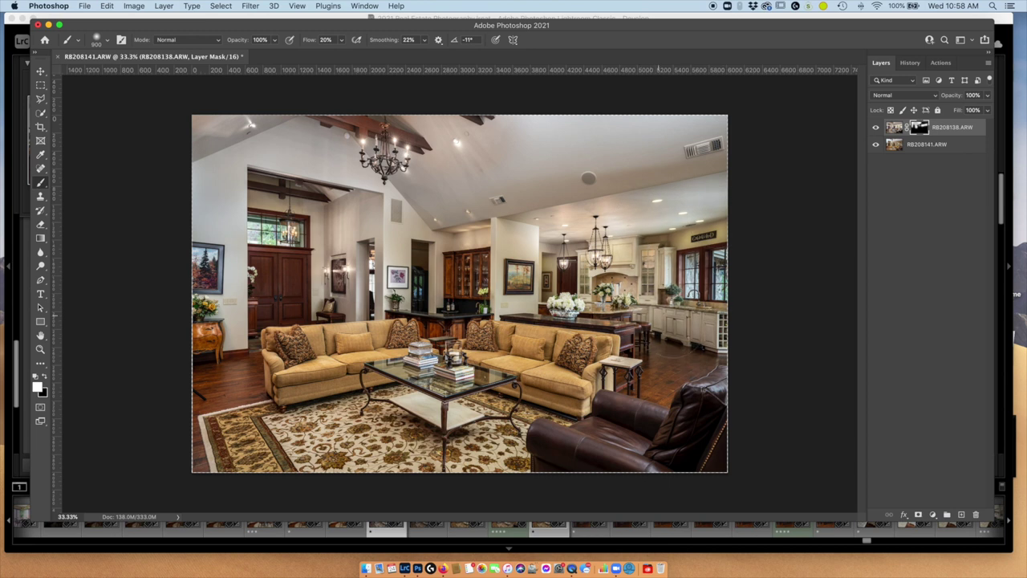
# Step: Reveal the ambient exposure around the kitchen, bar and hallway doorway, using a smaller brush for the doorway
pyautogui.moveTo(614, 286); pyautogui.dragTo(467, 277)
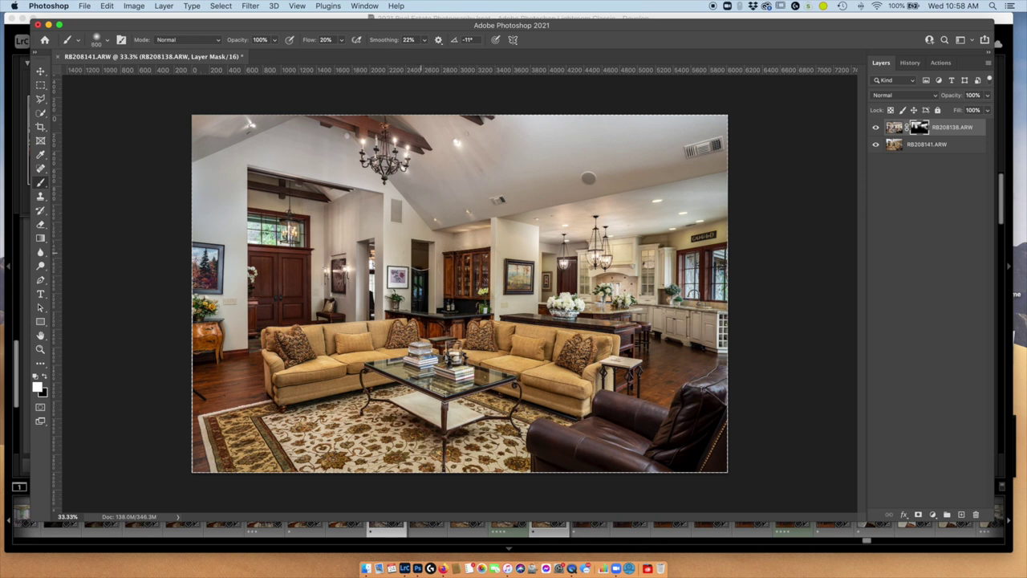
pyautogui.press('[')
pyautogui.press('[')
pyautogui.moveTo(419, 250)
pyautogui.mouseDown()
pyautogui.moveTo(419, 305)
pyautogui.moveTo(419, 289)
pyautogui.mouseUp()
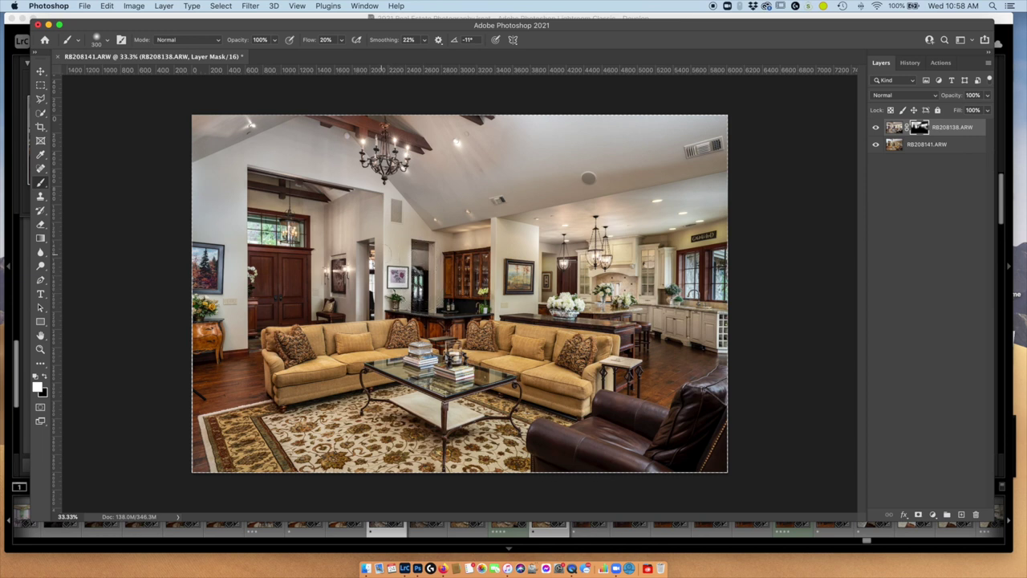
pyautogui.moveTo(562, 277)
pyautogui.mouseDown()
pyautogui.moveTo(550, 289)
pyautogui.moveTo(561, 273)
pyautogui.moveTo(551, 269)
pyautogui.mouseUp()
# Step: Enlarge the brush and paint the ambient exposure in over the dark leather armchair in the foreground
pyautogui.press(']')
pyautogui.press(']')
pyautogui.press(']')
pyautogui.moveTo(722, 365)
pyautogui.mouseDown()
pyautogui.moveTo(706, 401)
pyautogui.moveTo(718, 378)
pyautogui.moveTo(722, 392)
pyautogui.moveTo(637, 459)
pyautogui.moveTo(653, 459)
pyautogui.moveTo(552, 441)
pyautogui.mouseUp()
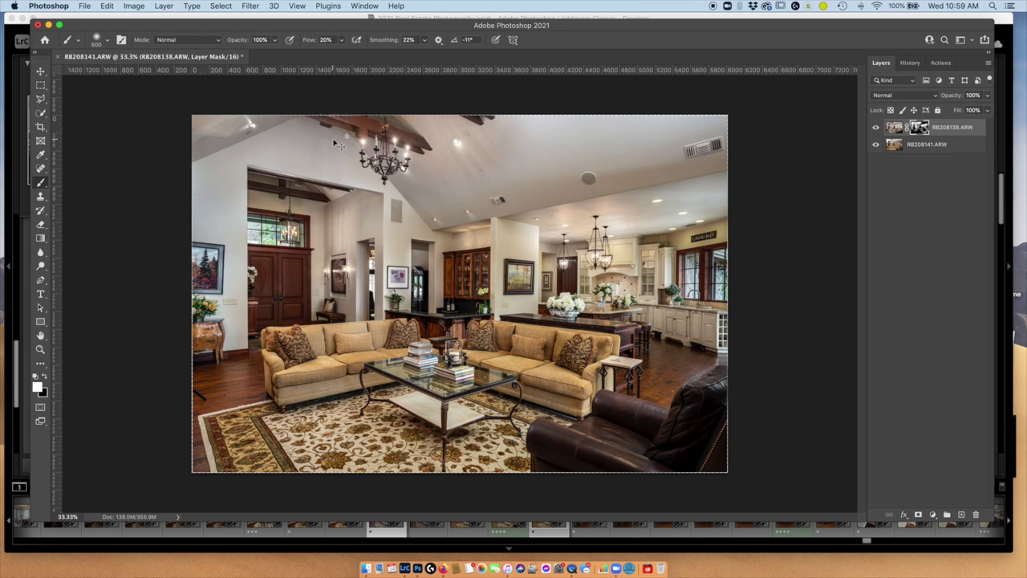
# Step: Paint black on the mask with a brush of about 80 px over the large chandelier's candle bulbs to remove their glare
pyautogui.press('super+1')
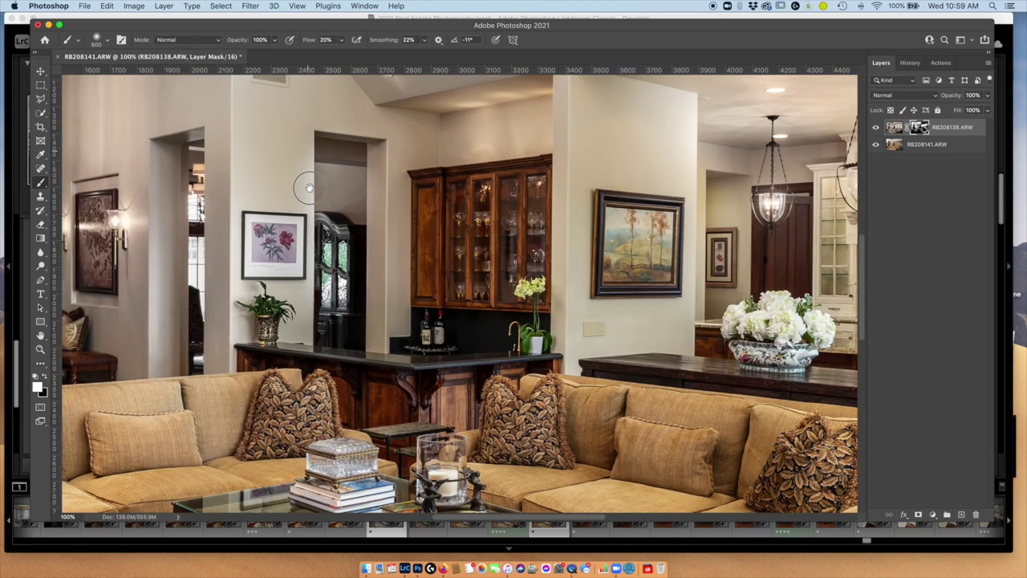
pyautogui.moveTo(310, 187); pyautogui.dragTo(433, 388)
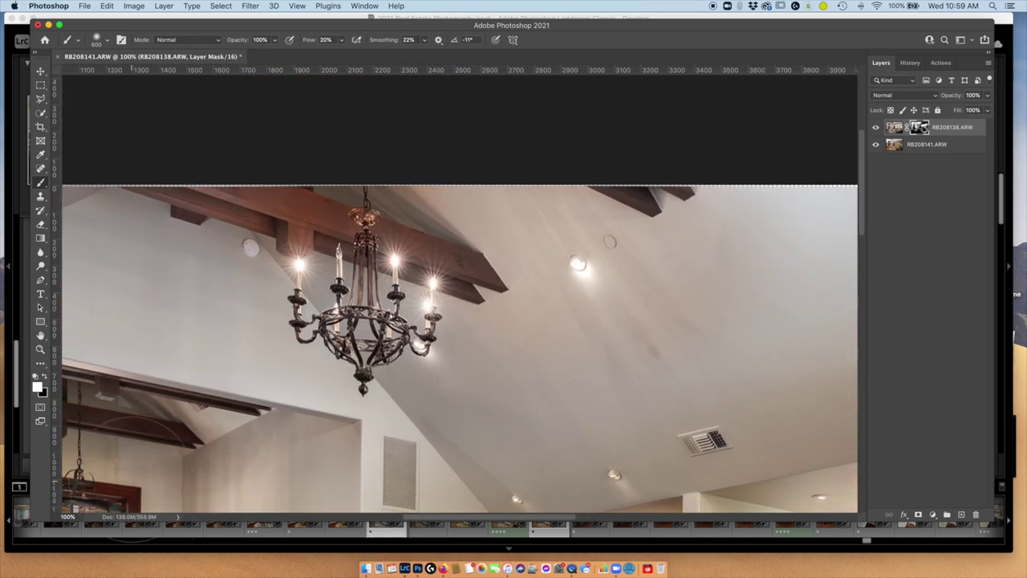
pyautogui.press('x')
pyautogui.press('[')
pyautogui.press('[')
pyautogui.press('[')
pyautogui.press('[')
pyautogui.press('[')
pyautogui.press('[')
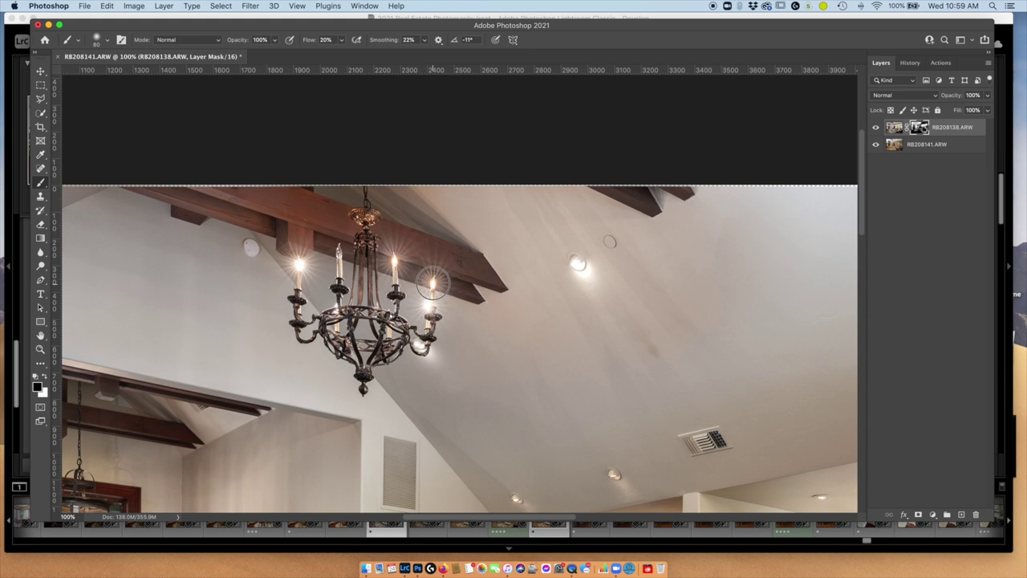
pyautogui.moveTo(432, 290); pyautogui.dragTo(428, 302)
pyautogui.moveTo(429, 309); pyautogui.dragTo(427, 314)
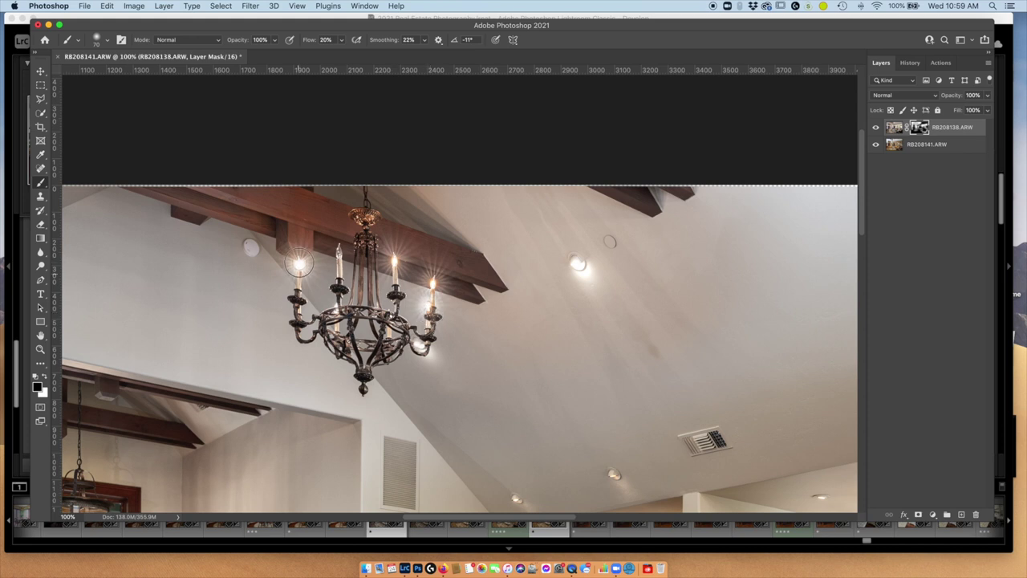
pyautogui.moveTo(298, 291); pyautogui.dragTo(298, 292)
# Step: Paint black on the mask over the two wall sconces beside the entry artwork to restore their flash exposure
pyautogui.press('x')
pyautogui.moveTo(93, 399); pyautogui.dragTo(390, 270)
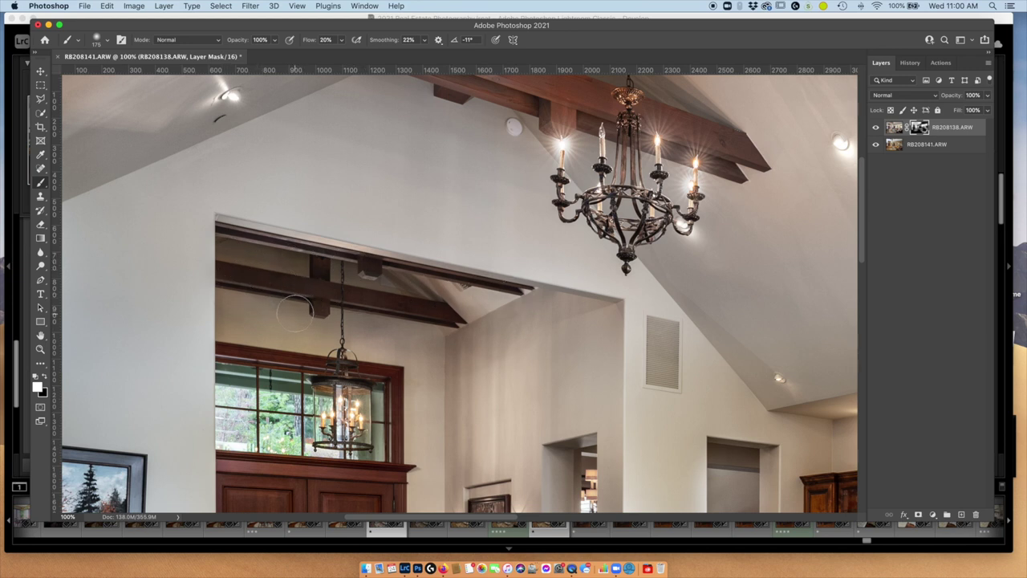
pyautogui.moveTo(480, 391); pyautogui.dragTo(413, 156)
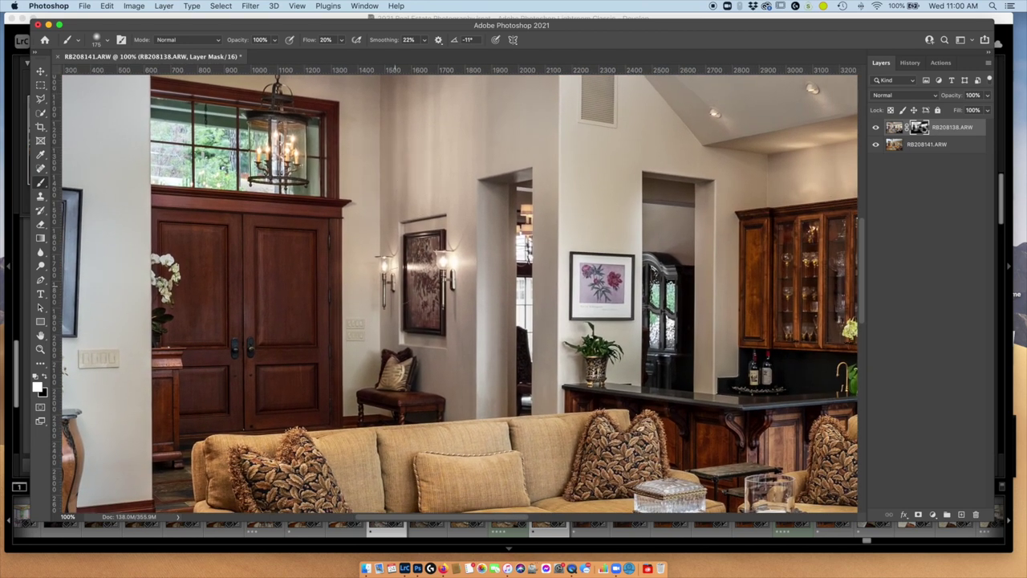
pyautogui.press('x')
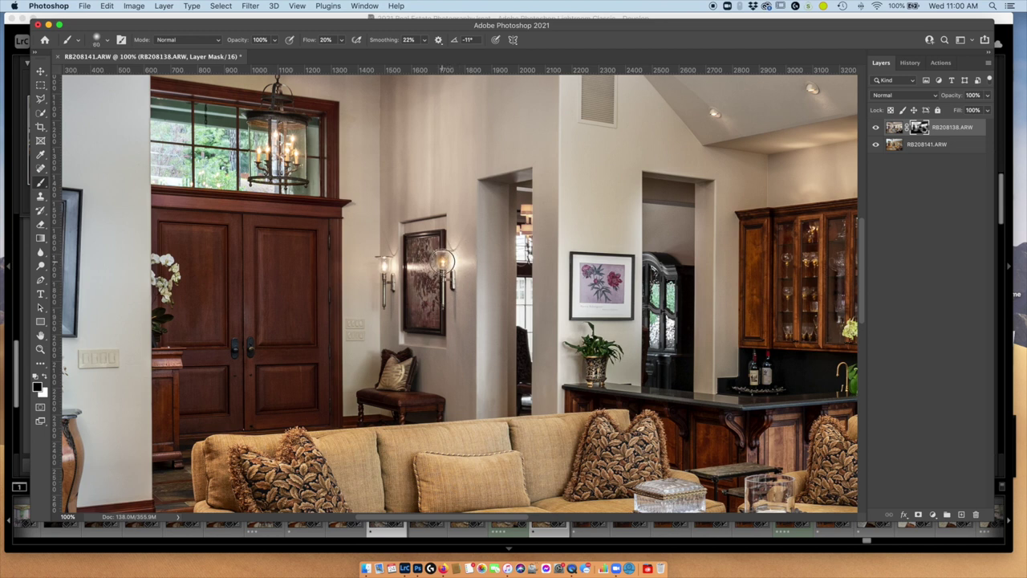
pyautogui.moveTo(441, 262); pyautogui.dragTo(448, 265)
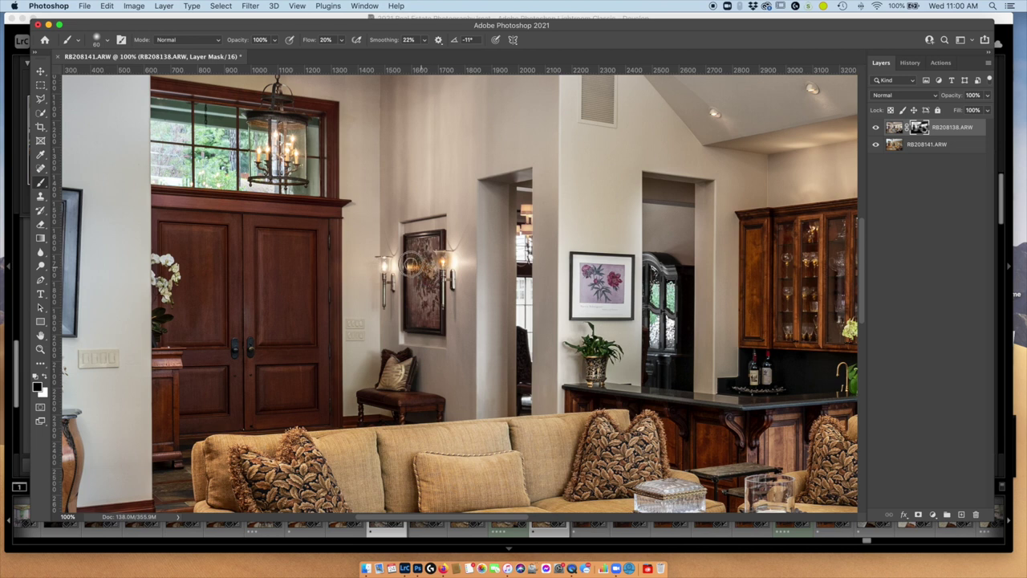
pyautogui.moveTo(392, 265); pyautogui.dragTo(390, 273)
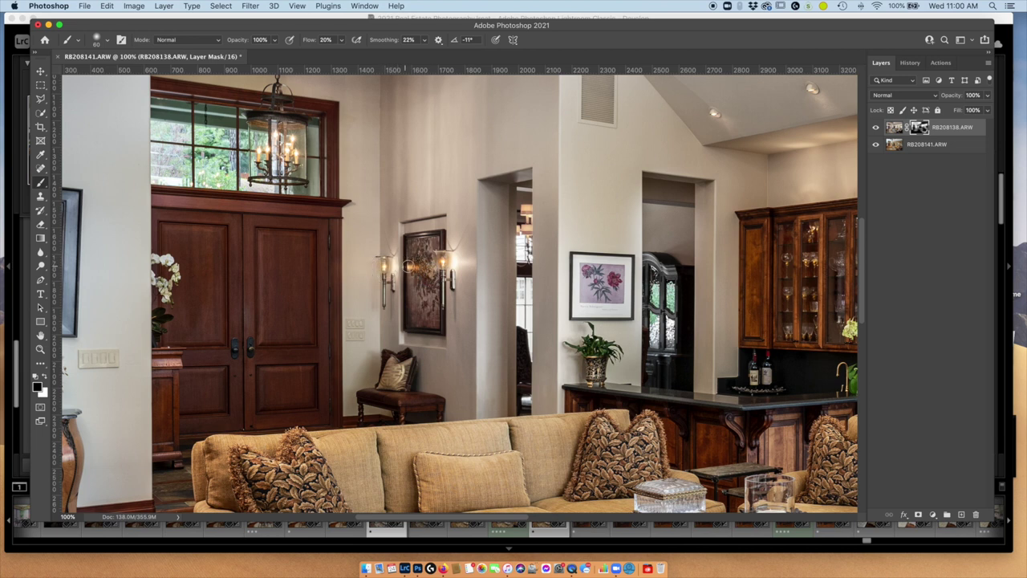
# Step: Refine the mask around the front doors and entry lantern, alternating a white 150 px brush and a black 80 px brush
pyautogui.press('x')
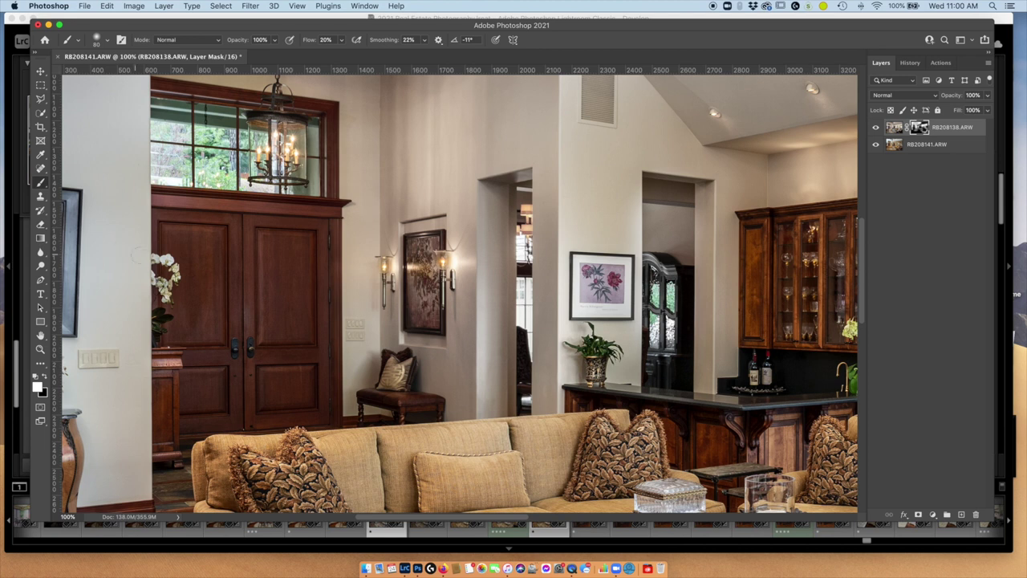
pyautogui.press(']')
pyautogui.press(']')
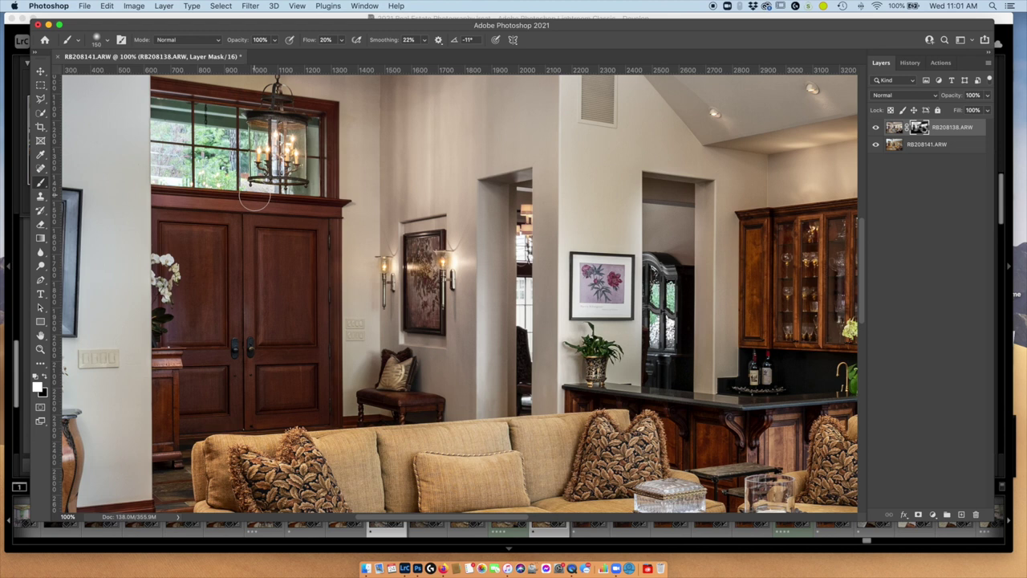
pyautogui.press('x')
pyautogui.press('[')
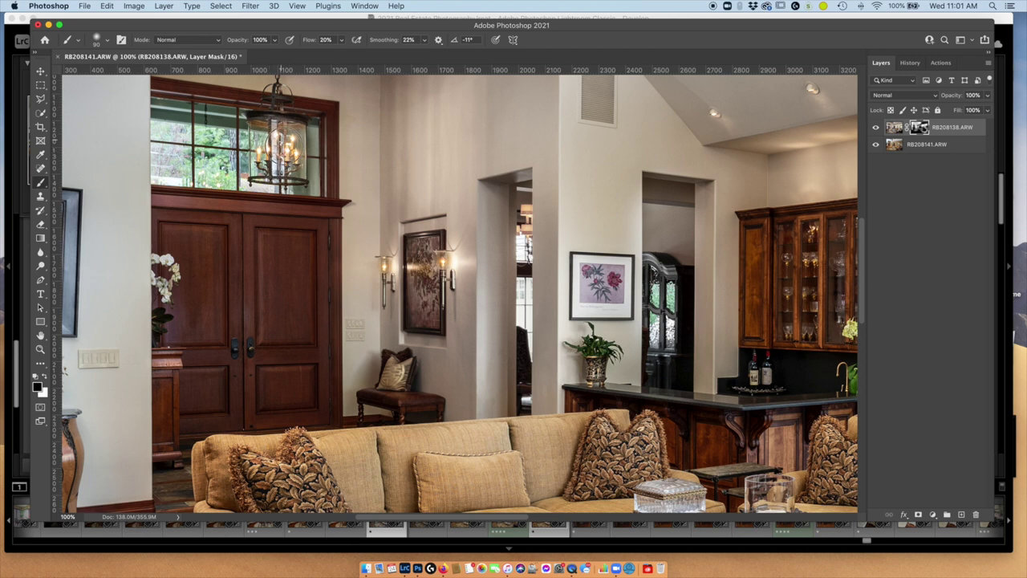
# Step: Check the hallway and kitchen blend, and paint black on the mask over the wooden beam above the large chandelier
pyautogui.moveTo(336, 178); pyautogui.dragTo(75, 175)
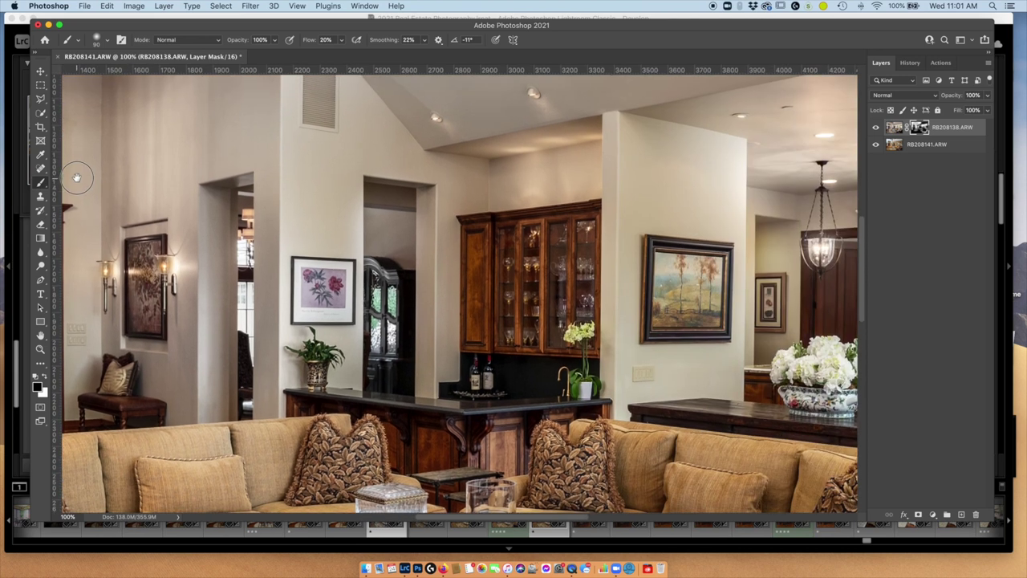
pyautogui.moveTo(385, 171); pyautogui.dragTo(224, 158)
pyautogui.moveTo(401, 166); pyautogui.dragTo(244, 156)
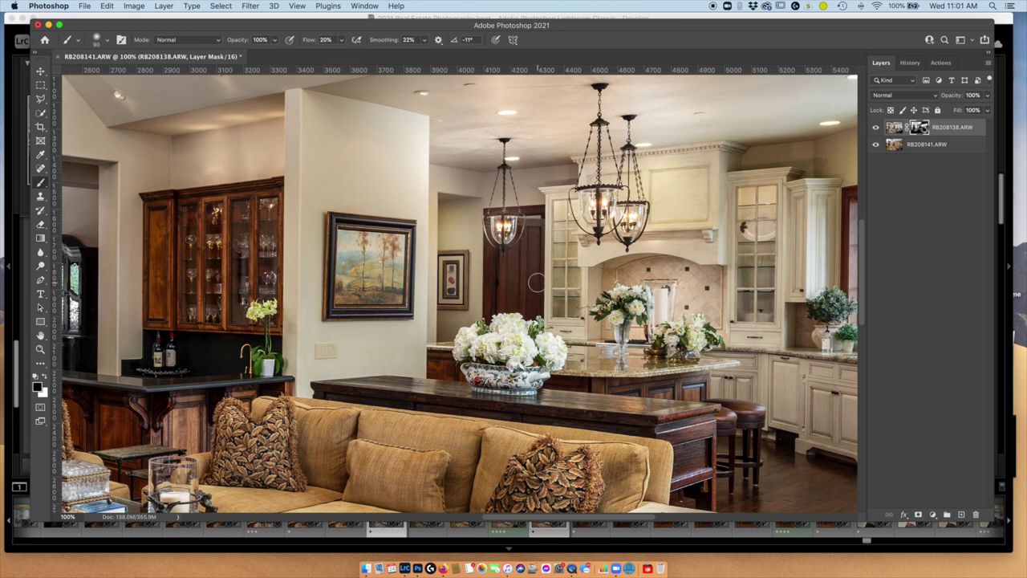
pyautogui.scroll(-3, 537, 282)
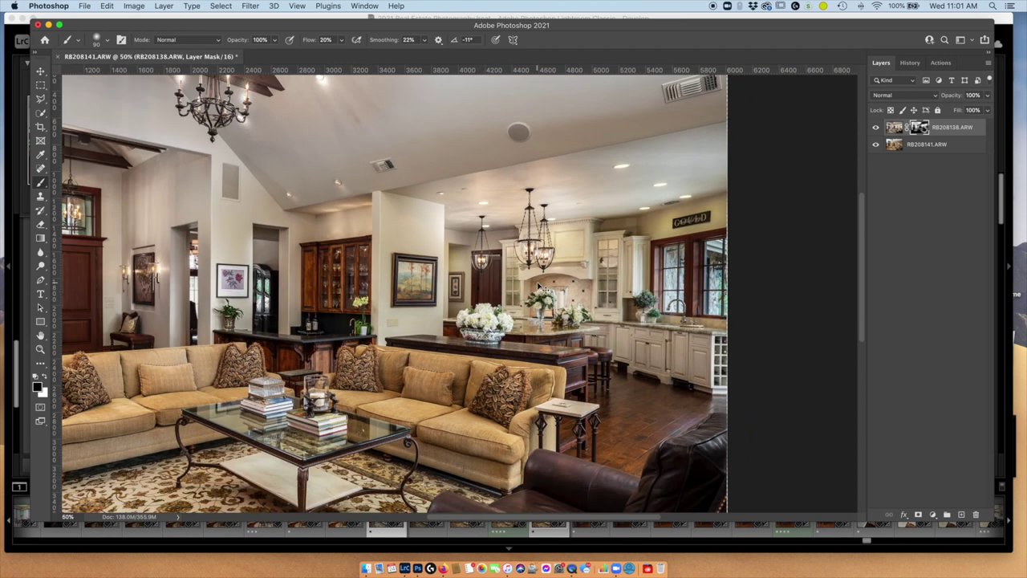
pyautogui.scroll(-1, 540, 286)
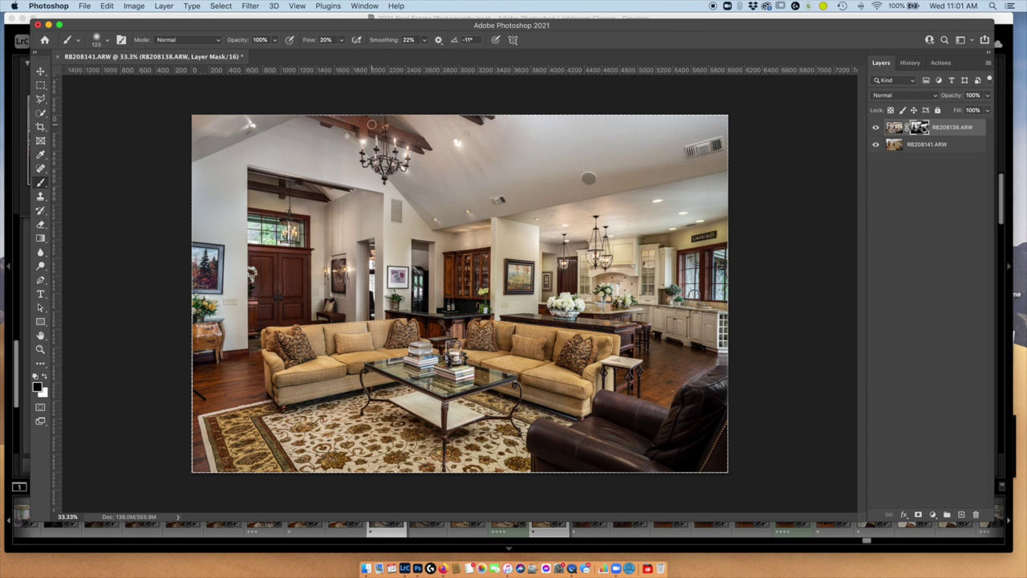
pyautogui.moveTo(366, 125)
pyautogui.mouseDown()
pyautogui.moveTo(416, 141)
pyautogui.moveTo(330, 115)
pyautogui.moveTo(370, 127)
pyautogui.moveTo(356, 125)
pyautogui.moveTo(364, 134)
pyautogui.moveTo(373, 128)
pyautogui.moveTo(419, 144)
pyautogui.moveTo(377, 128)
pyautogui.mouseUp()
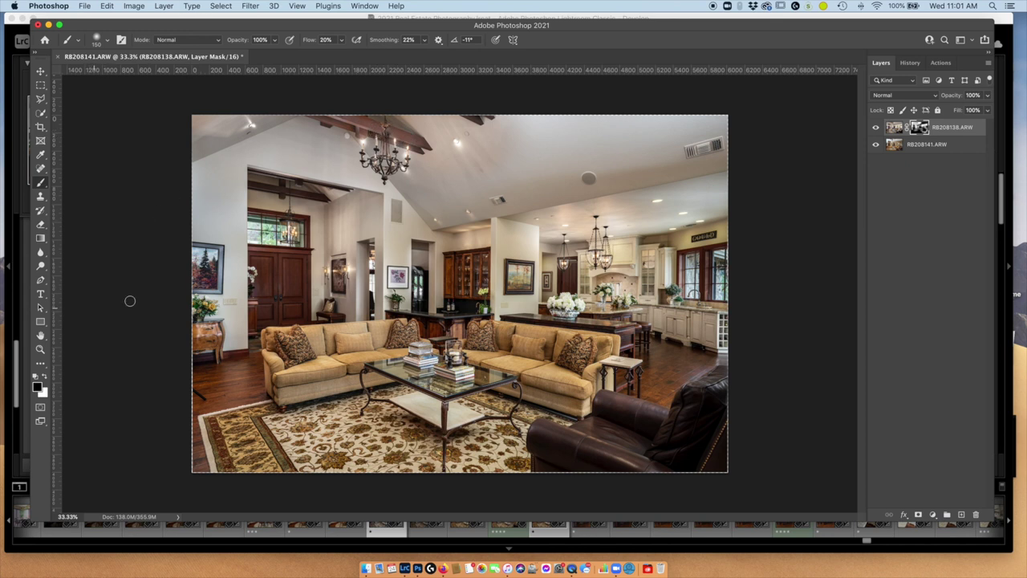
# Step: Ready a white 900 px brush and compare the blend with the RB208138.ARW layer hidden and shown
pyautogui.press('x')
pyautogui.press(']')
pyautogui.press(']')
pyautogui.press(']')
pyautogui.press(']')
pyautogui.press(']')
pyautogui.press(']')
pyautogui.press(']')
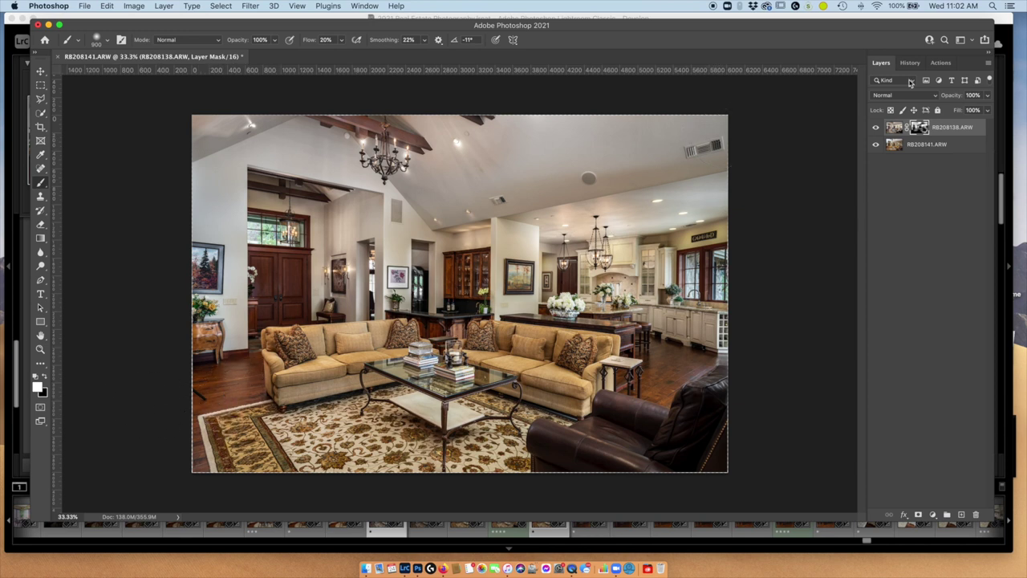
pyautogui.click(876, 131)
pyautogui.click(877, 130)
# Step: Try painting white on the mask with a 400 px brush over the dark stand leg on the floor at the photo's left edge
pyautogui.press('[')
pyautogui.press('[')
pyautogui.press('[')
pyautogui.press('[')
pyautogui.press('[')
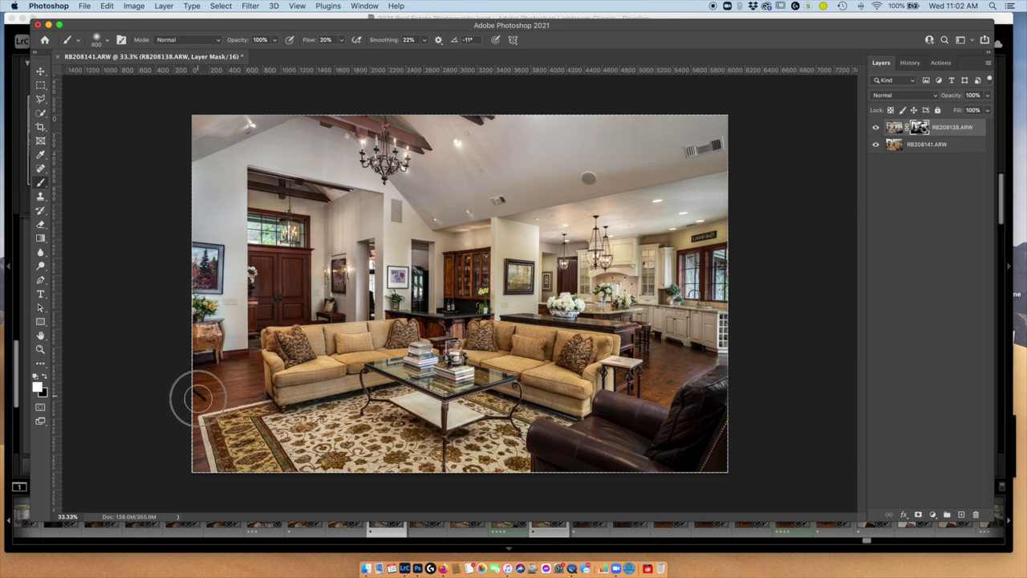
pyautogui.moveTo(200, 399); pyautogui.dragTo(235, 374)
pyautogui.press('super+z')
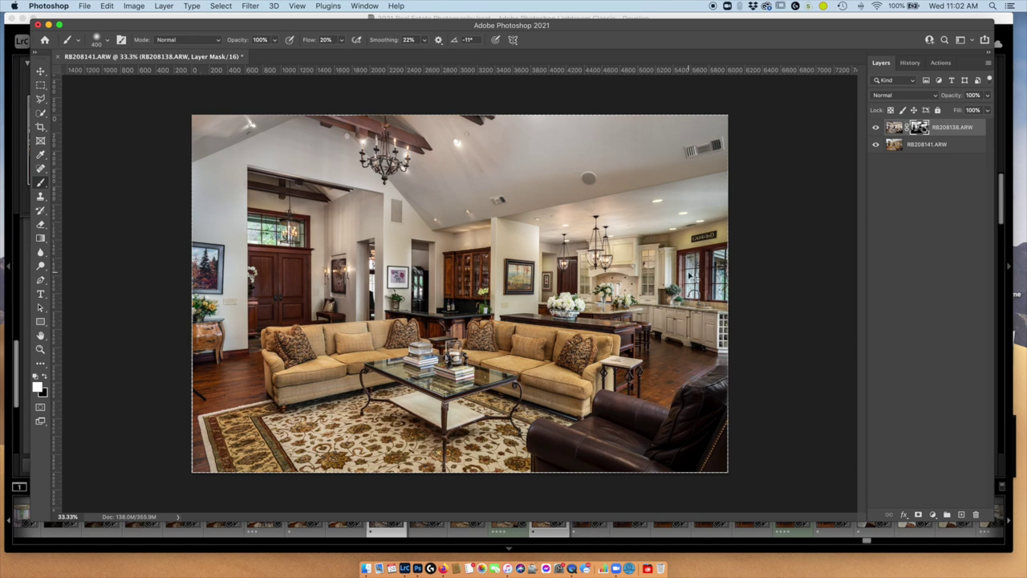
# Step: Merge the two layers and remove the black stand leg from the floor at the photo's left edge with the Spot Healing Brush
pyautogui.press('super+e')
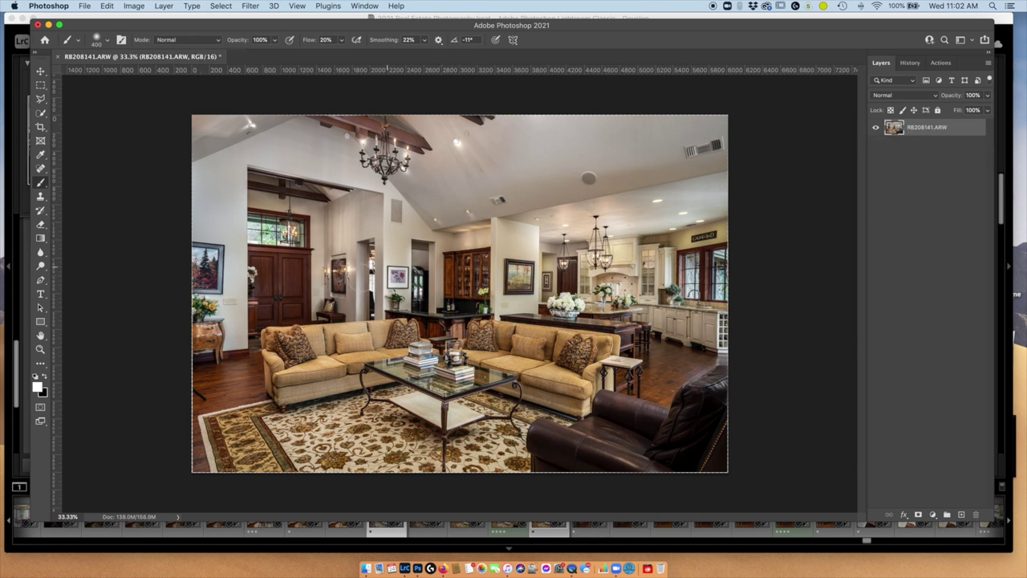
pyautogui.click(40, 169)
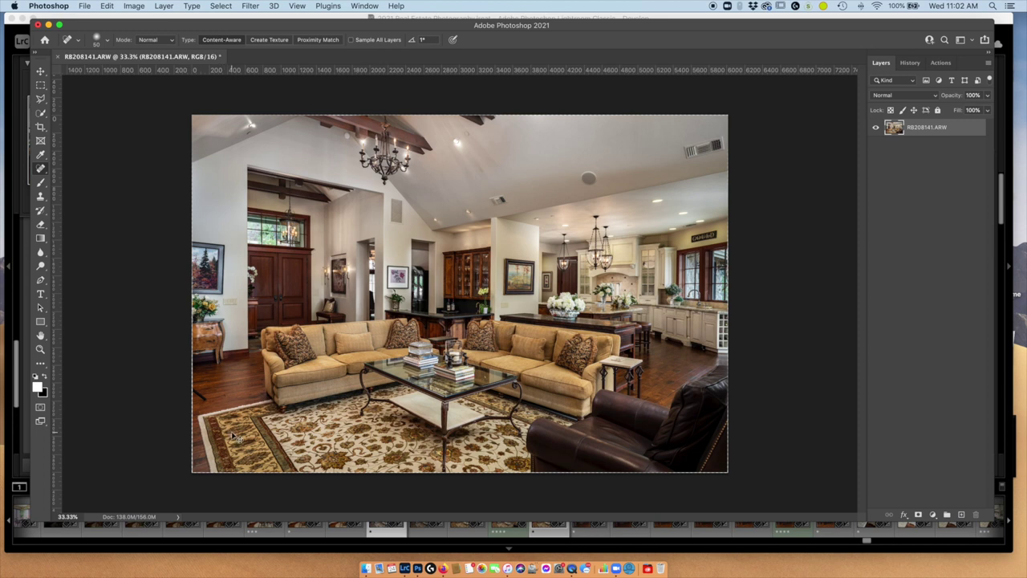
pyautogui.press('super+equal')
pyautogui.press('super+equal')
pyautogui.hscroll(-15, 227, 400)
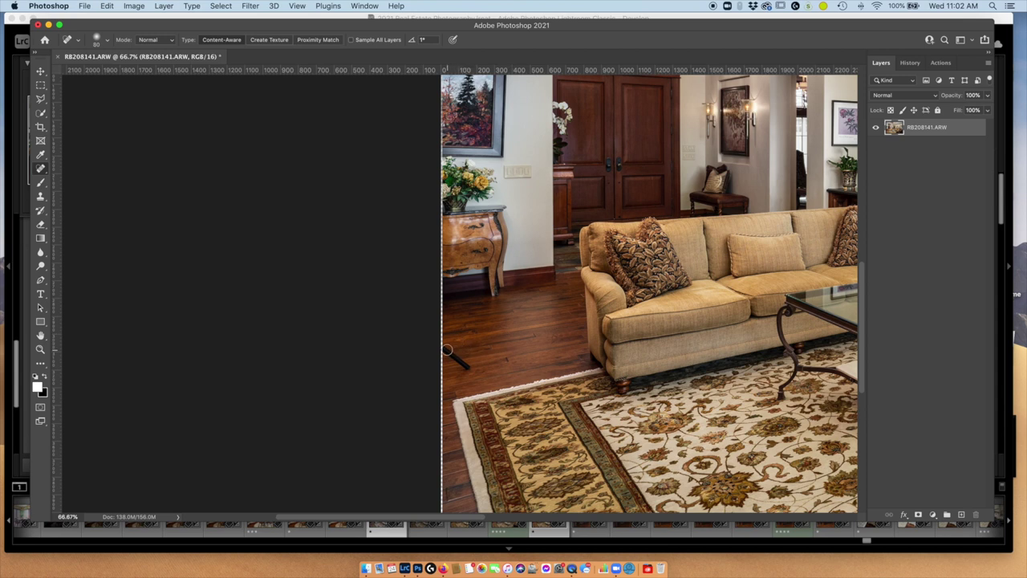
pyautogui.moveTo(443, 348)
pyautogui.mouseDown()
pyautogui.moveTo(469, 367)
pyautogui.moveTo(480, 356)
pyautogui.mouseUp()
pyautogui.press('super+minus')
pyautogui.press('super+minus')
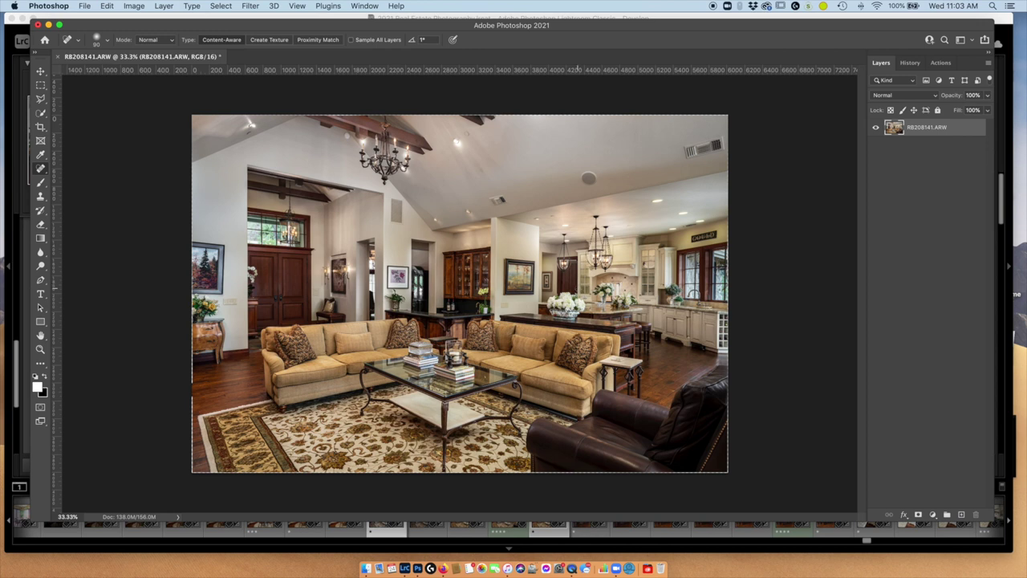
# Step: Save the blended image, close it, and switch back to Lightroom Classic with RB208138-Edit.tif in Develop
pyautogui.press('super+s')
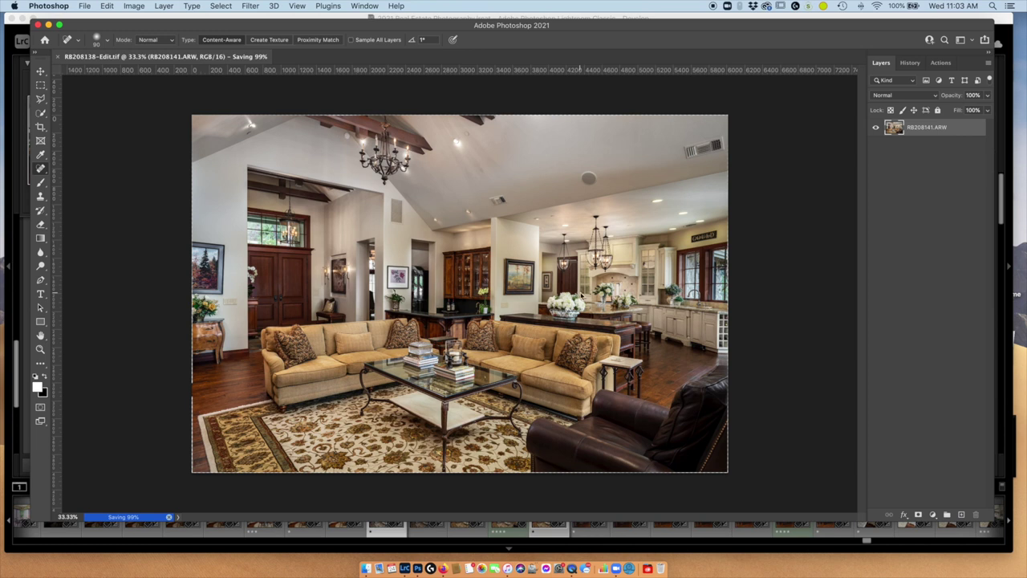
pyautogui.press('super+w')
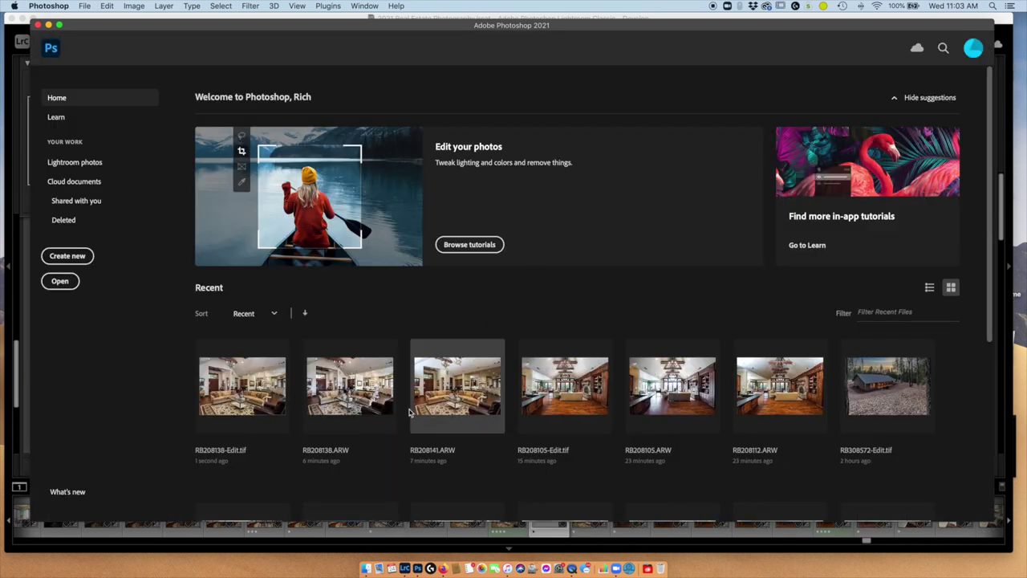
pyautogui.click(544, 536)
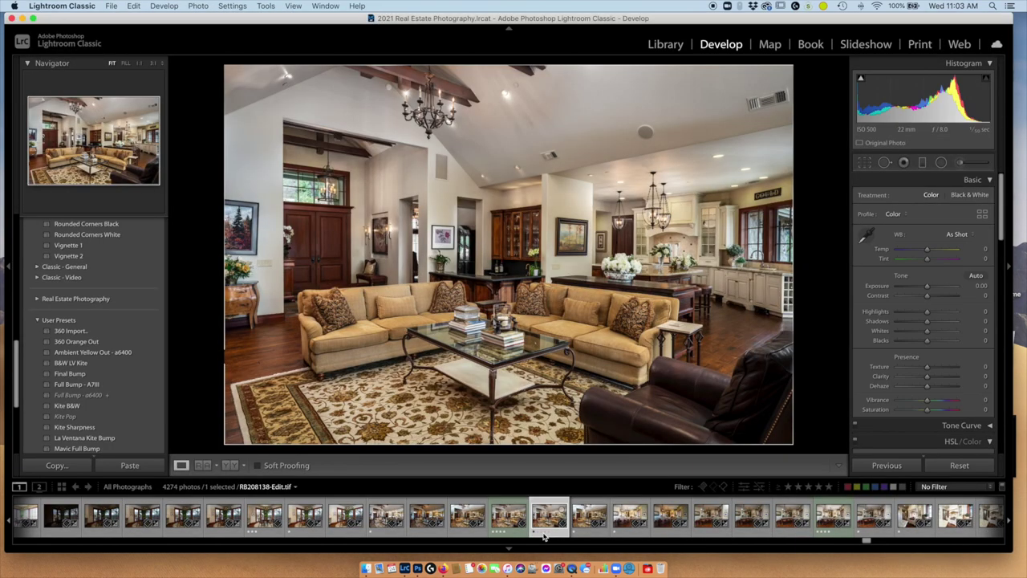
# Step: Crop the photo slightly inward from its right and left edges, keeping the original aspect ratio
pyautogui.click(865, 163)
pyautogui.moveTo(792, 252); pyautogui.dragTo(789, 254)
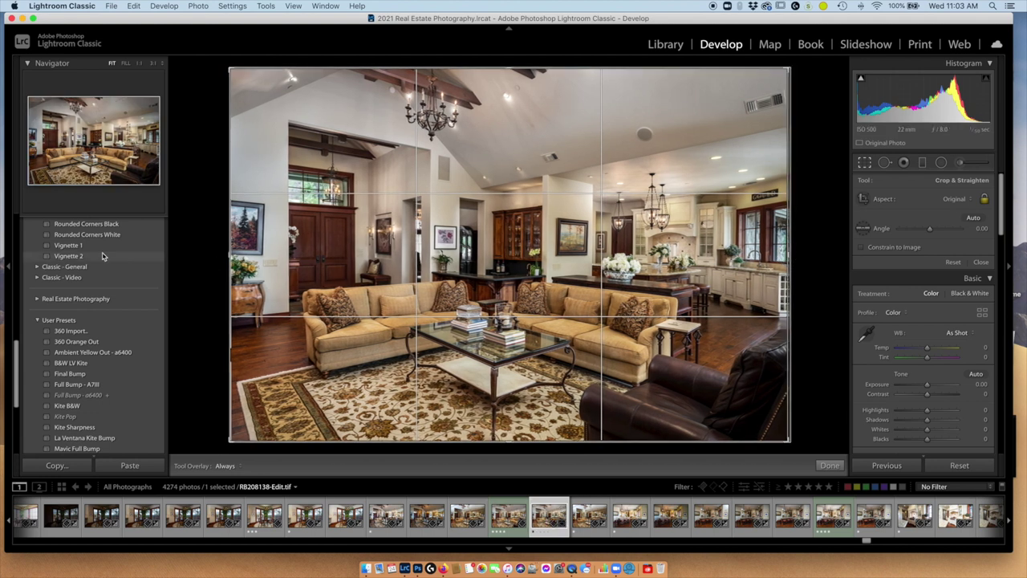
pyautogui.moveTo(225, 256); pyautogui.dragTo(230, 259)
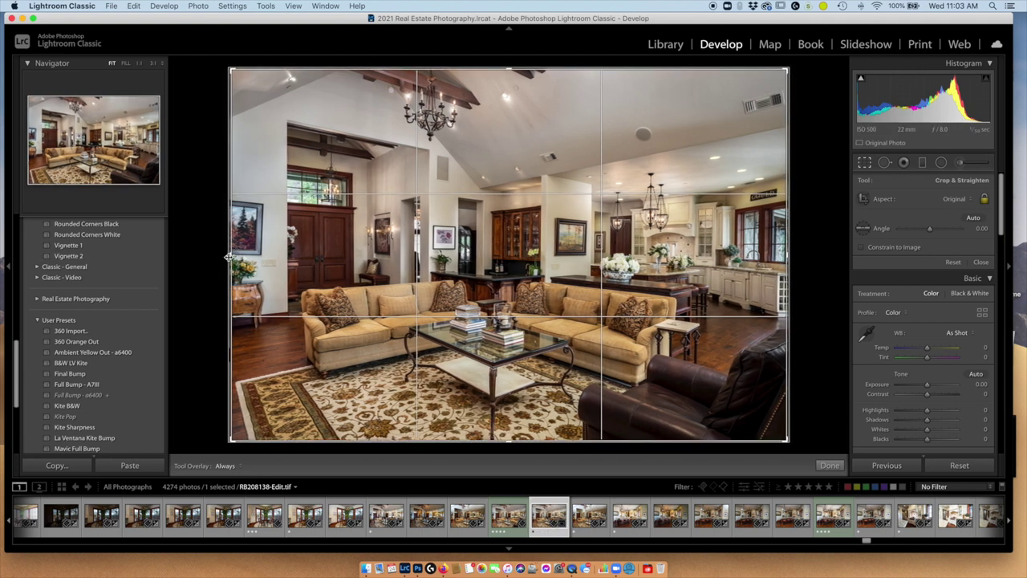
pyautogui.click(864, 163)
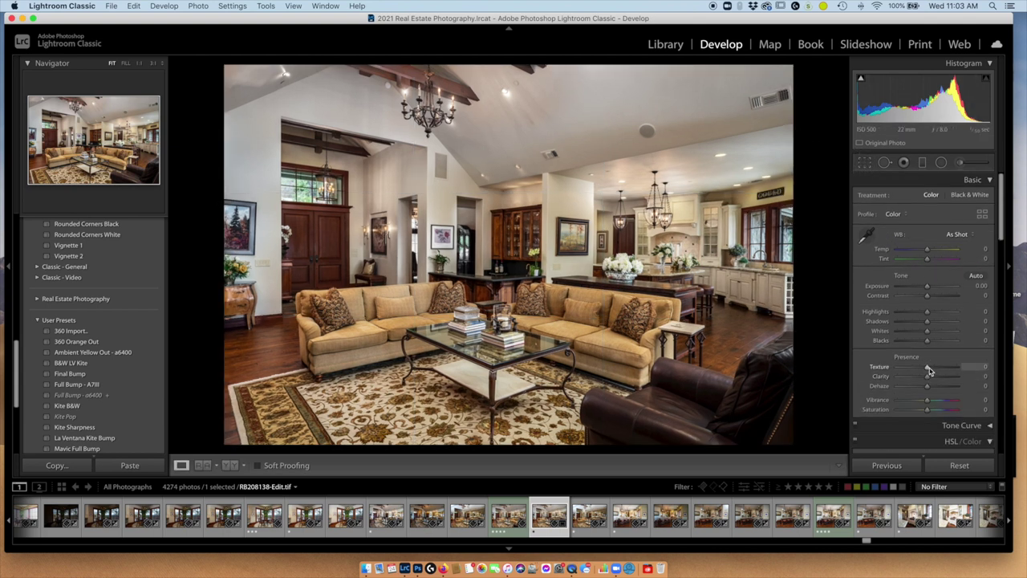
# Step: Set Texture to +30 and Clarity to +16, fine-tune Contrast, and preview the photo full screen
pyautogui.moveTo(927, 368); pyautogui.dragTo(932, 375)
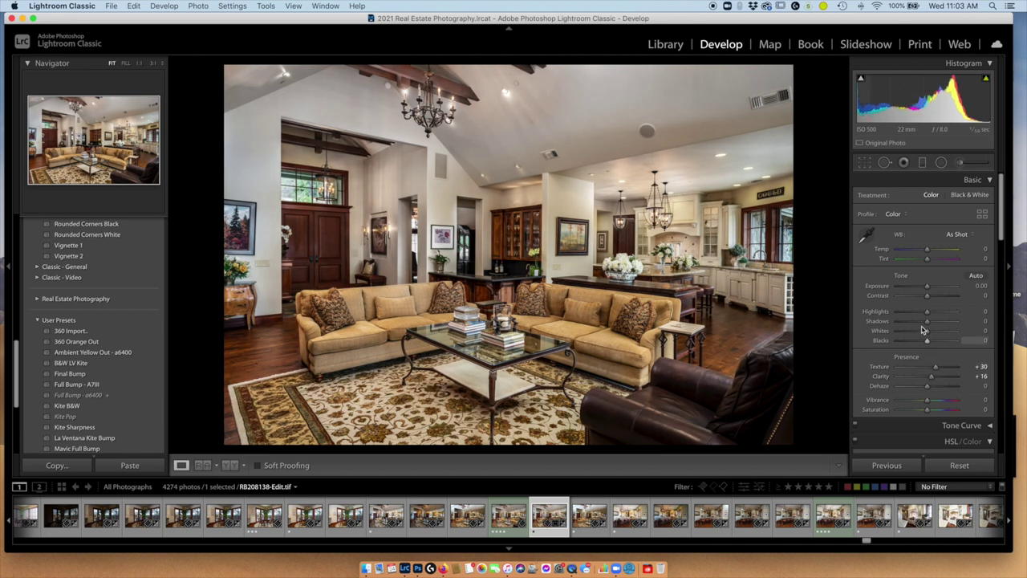
pyautogui.moveTo(927, 296); pyautogui.dragTo(927, 299)
pyautogui.press('super+shift+f')
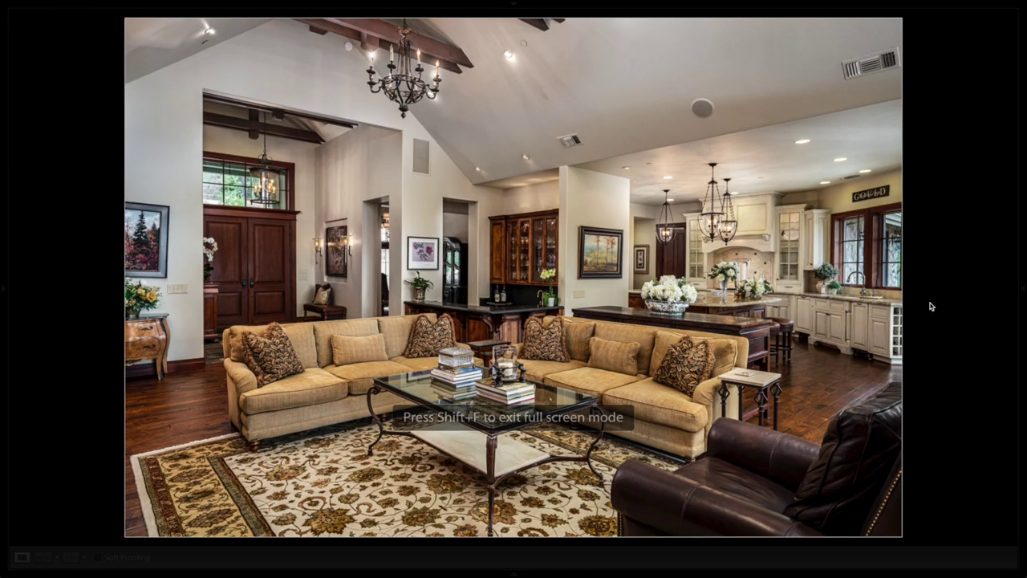